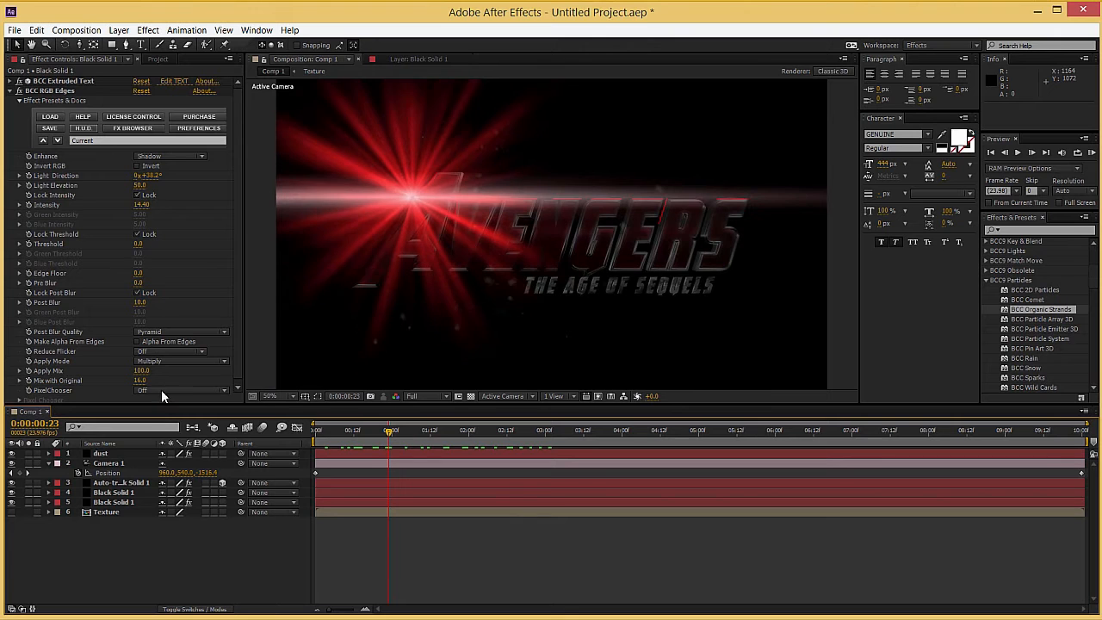
Step: Create a new 1920 x 1080 composition and add a full-size black solid to it
key("ctrl+n")
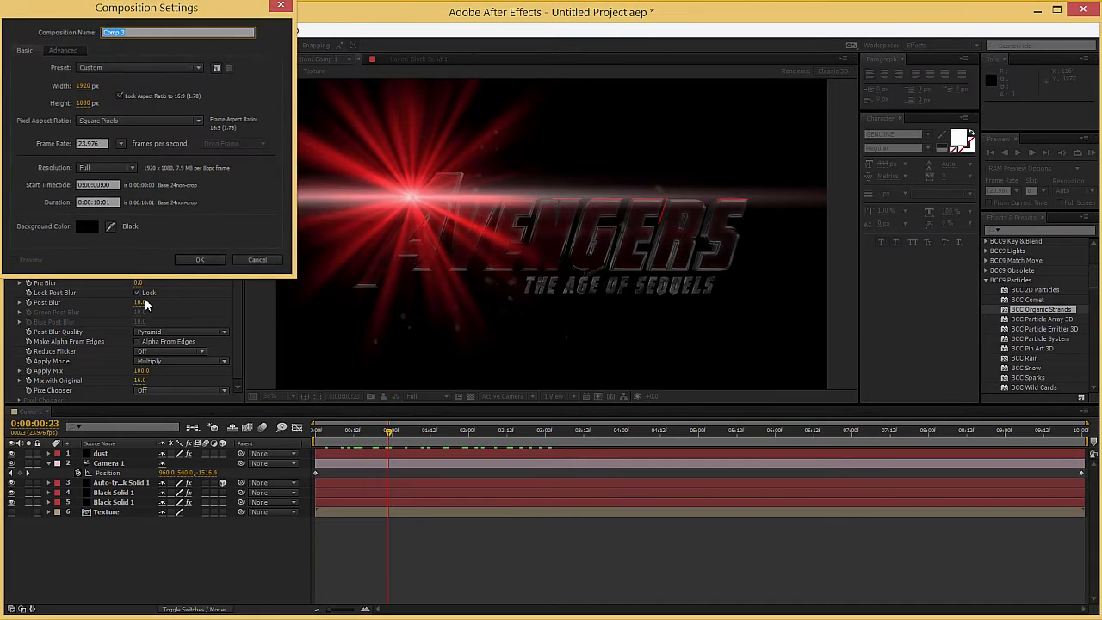
key("Return")
key("ctrl+y")
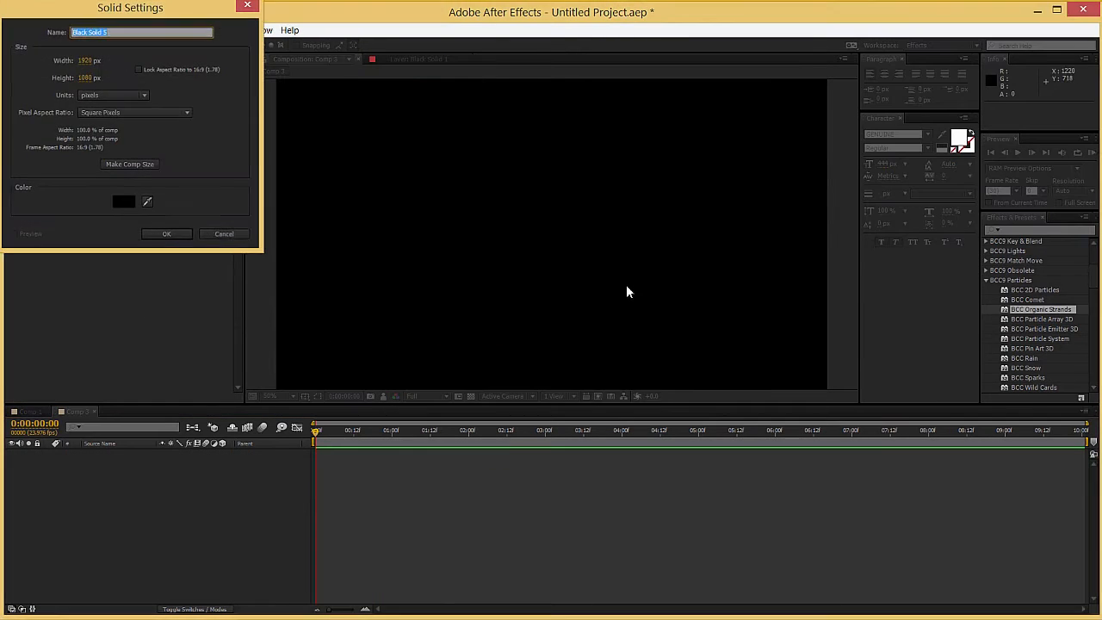
key("Return")
Step: Apply BCC Extruded Text to the black solid and enter the text AVENGERS
scroll(1012, 308, "up", 4)
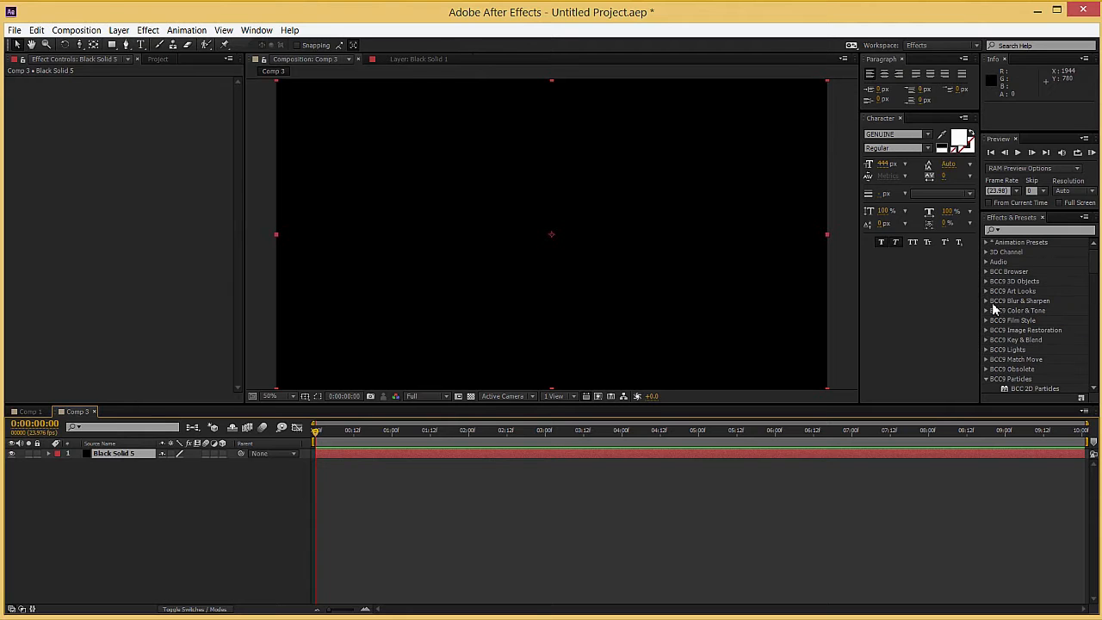
left_click(987, 283)
left_click_drag(1026, 315, 568, 310)
left_click(289, 279)
type("AVEN")
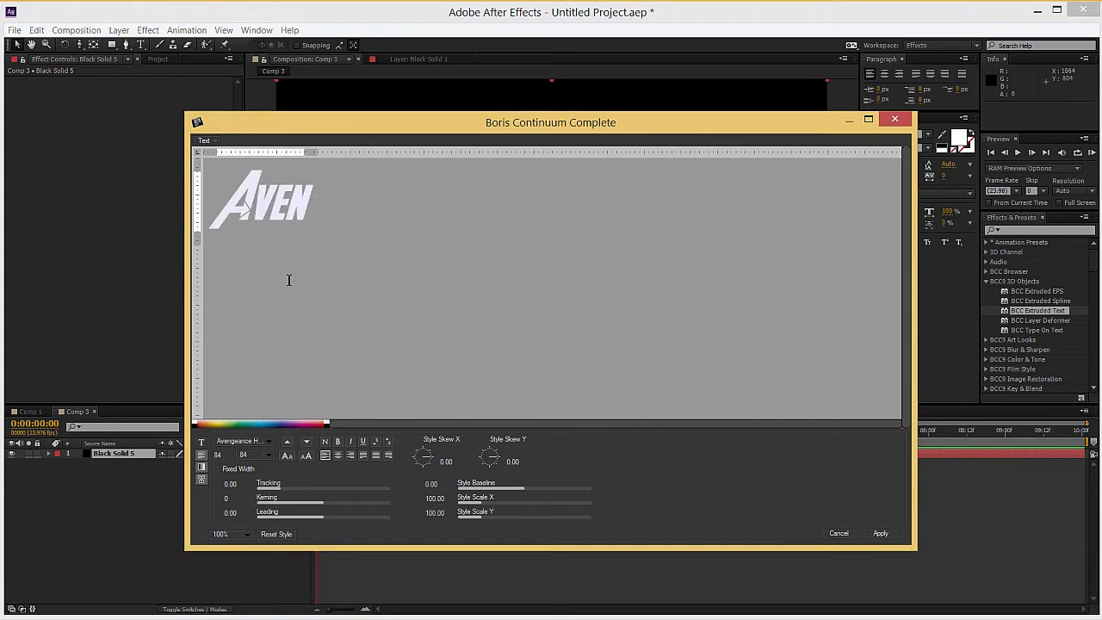
type("GERS")
left_click(878, 534)
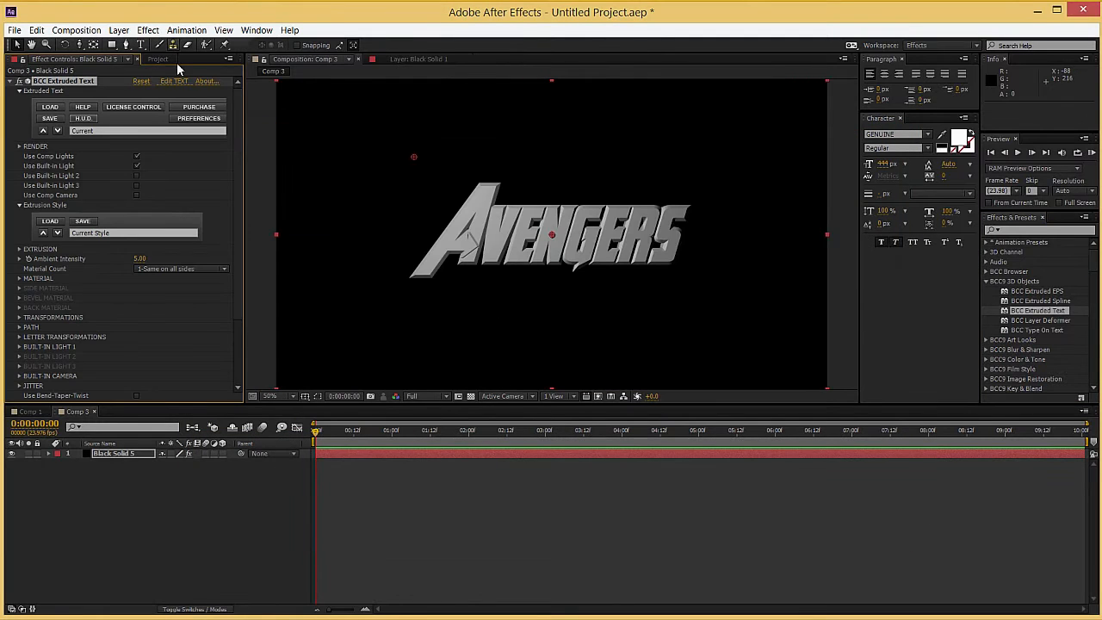
Step: Enlarge the AVENGERS extruded text to font size 124
left_click(174, 81)
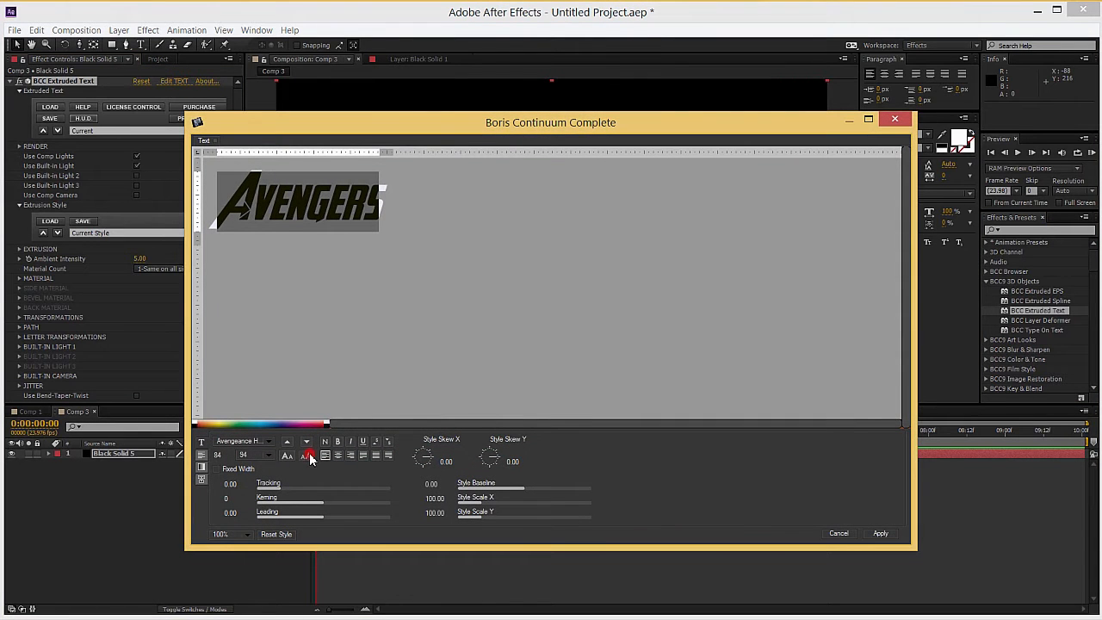
left_click(306, 455)
left_click(880, 534)
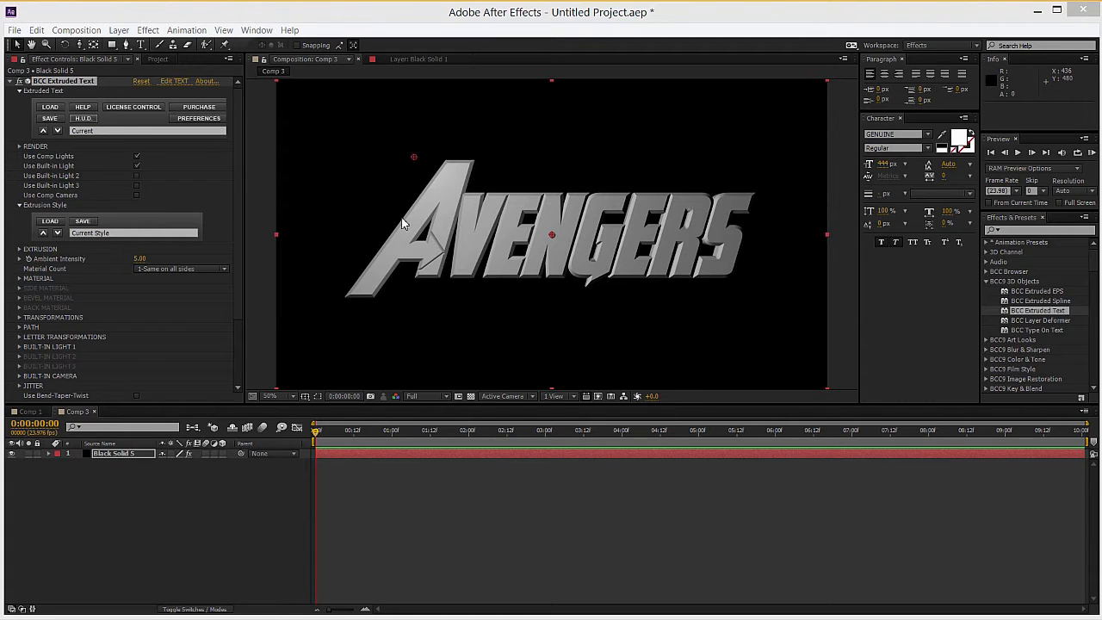
Step: Set the extruded text's bevel style to Saved Preset
left_click(19, 249)
scroll(65, 294, "down", 3)
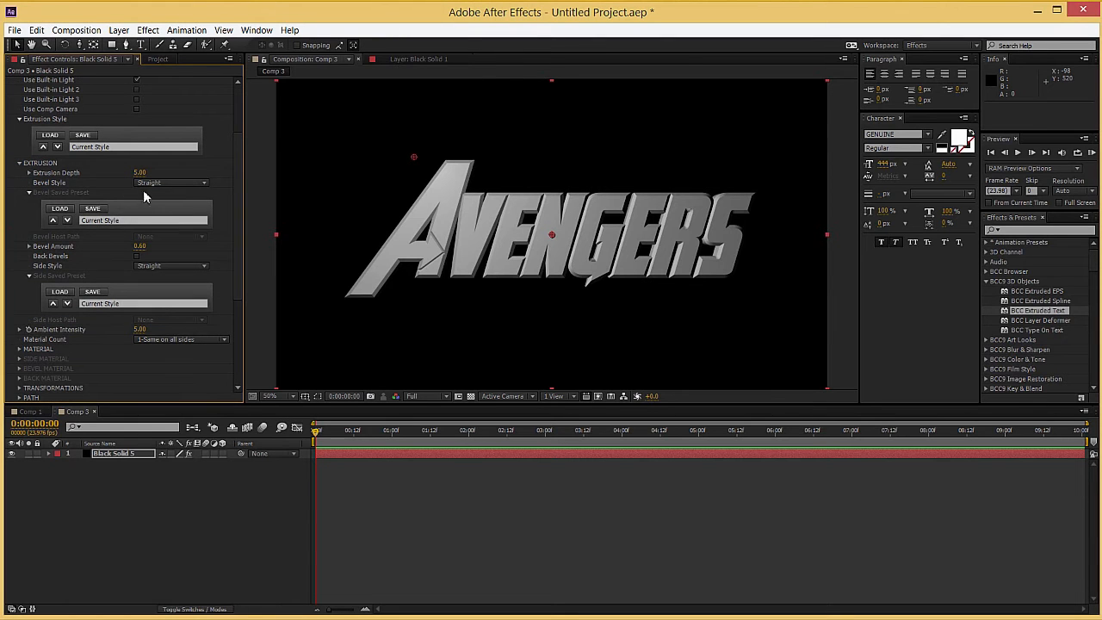
left_click(160, 184)
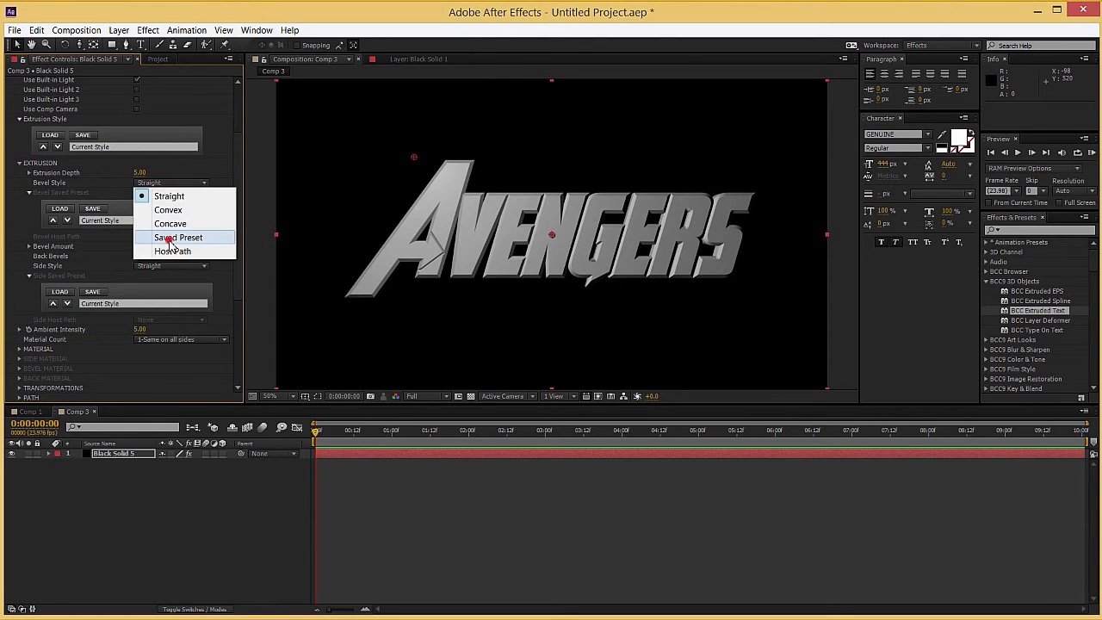
left_click(170, 239)
Step: Try successive saved bevel presets through 01_convex inside.bsp on the extruded text and compare the letter edges close up
left_click(67, 220)
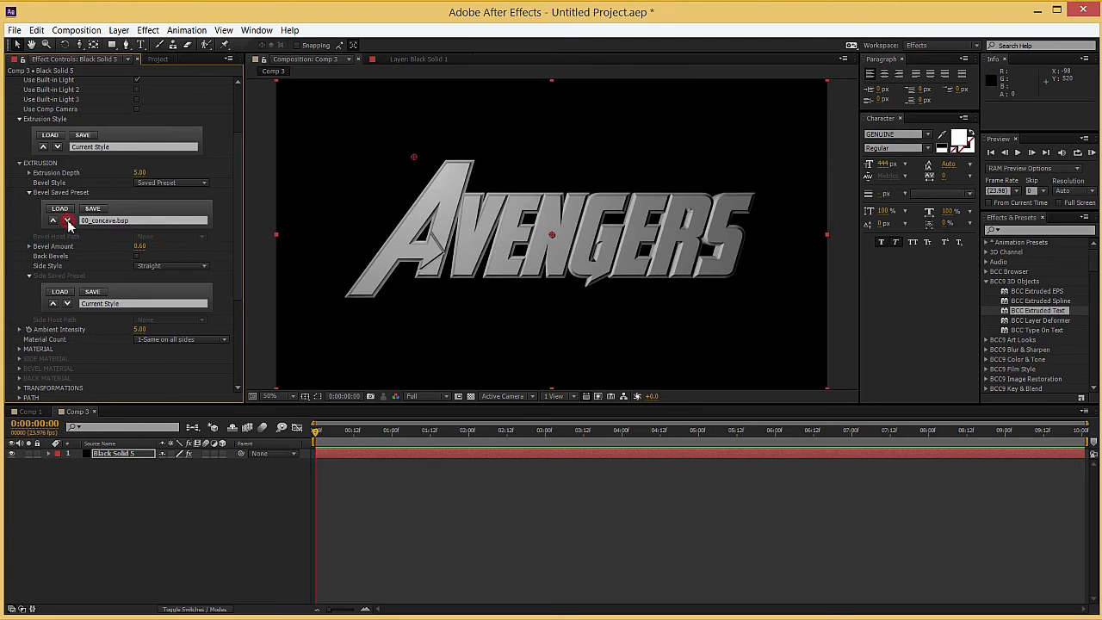
left_click(68, 220)
key("period")
key("period")
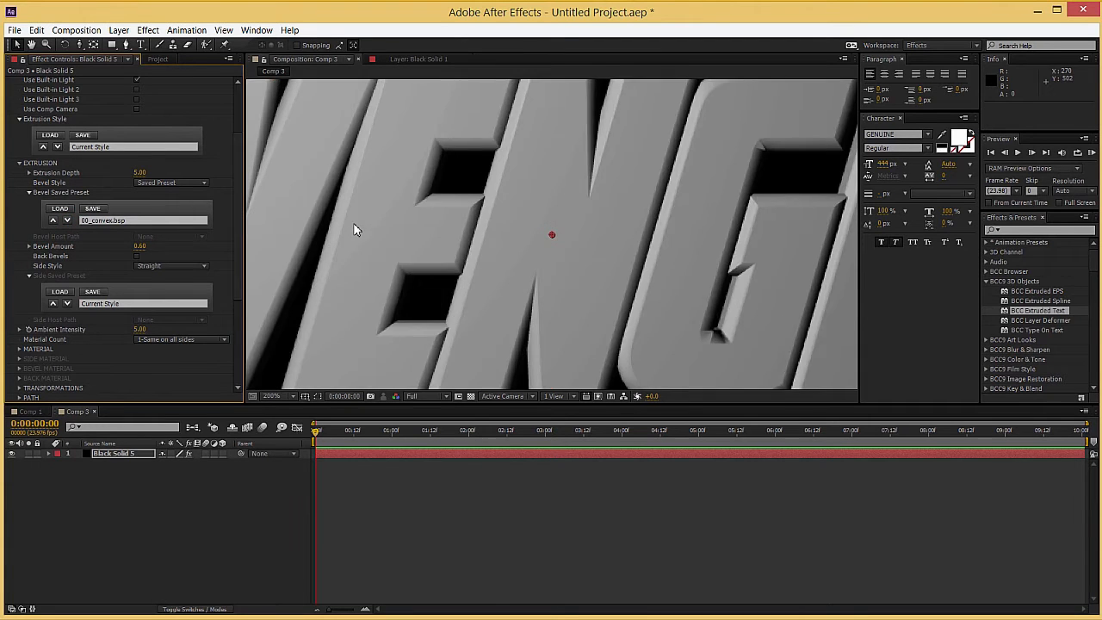
key("comma")
left_click(67, 221)
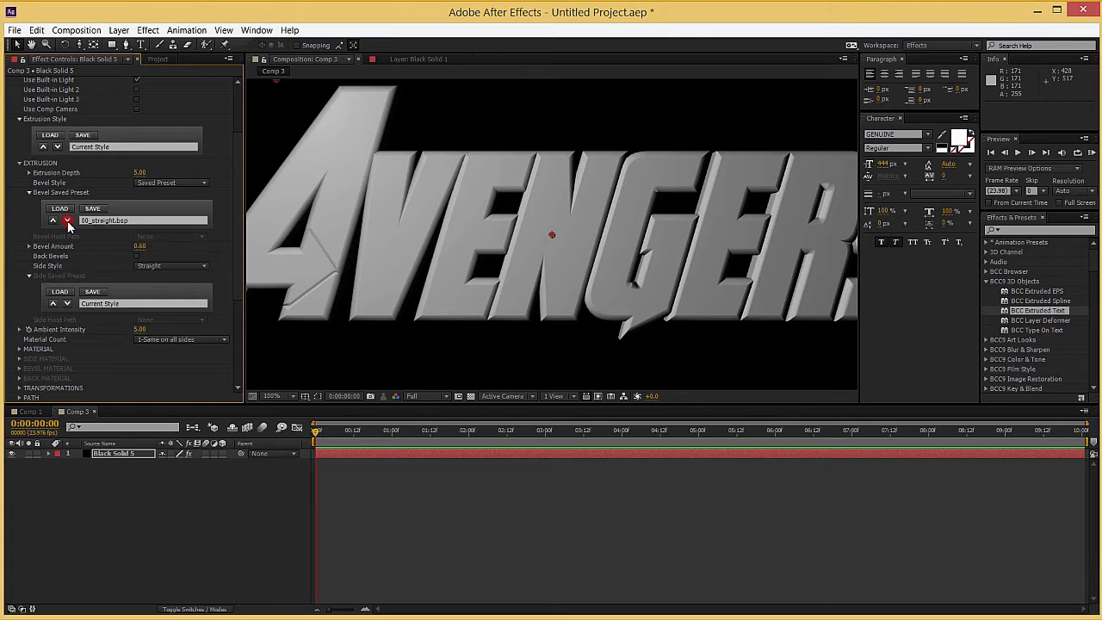
left_click(67, 220)
left_click(67, 220)
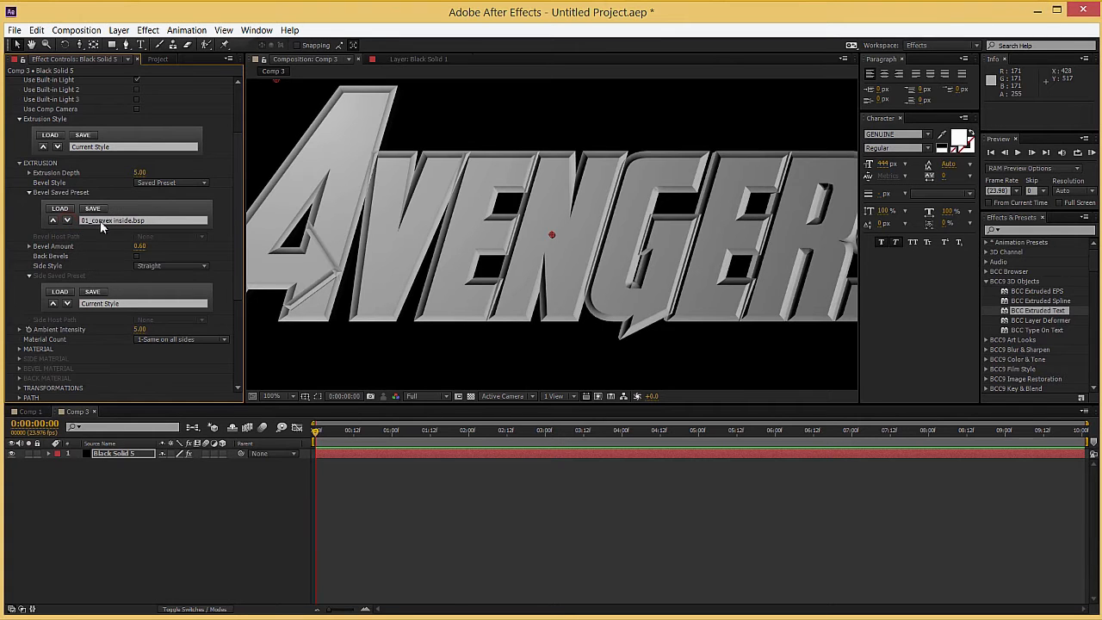
Step: Apply the raised trim 1.bsp bevel preset to the extruded text and check the trim on the letters
left_click(108, 221)
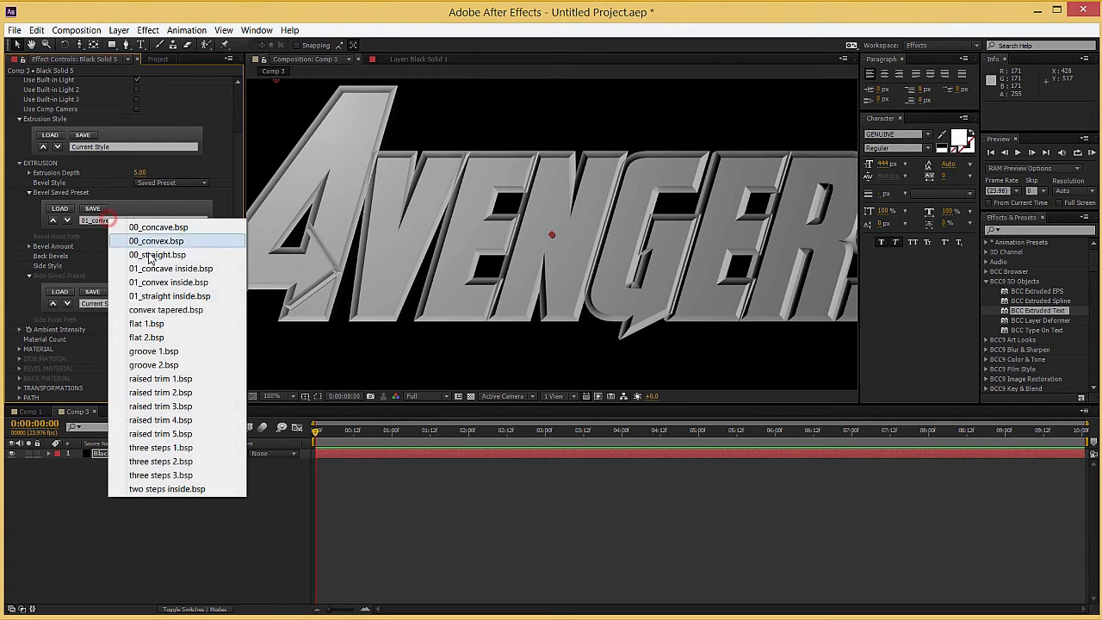
left_click(175, 379)
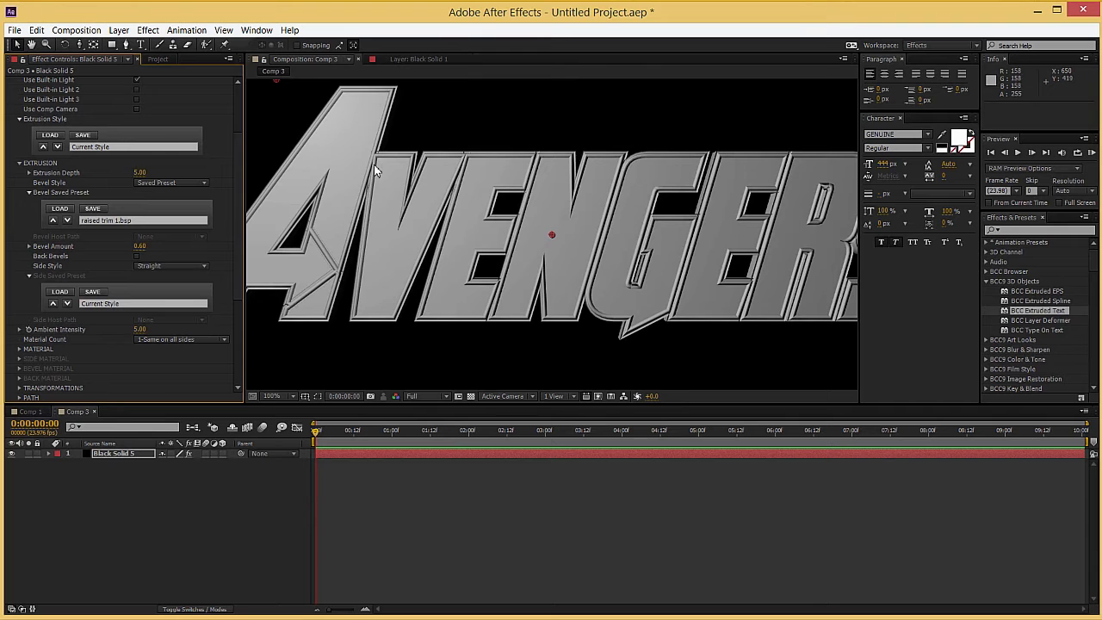
scroll(324, 162, "up", 1)
left_click_drag(319, 160, 456, 322)
scroll(340, 261, "down", 1)
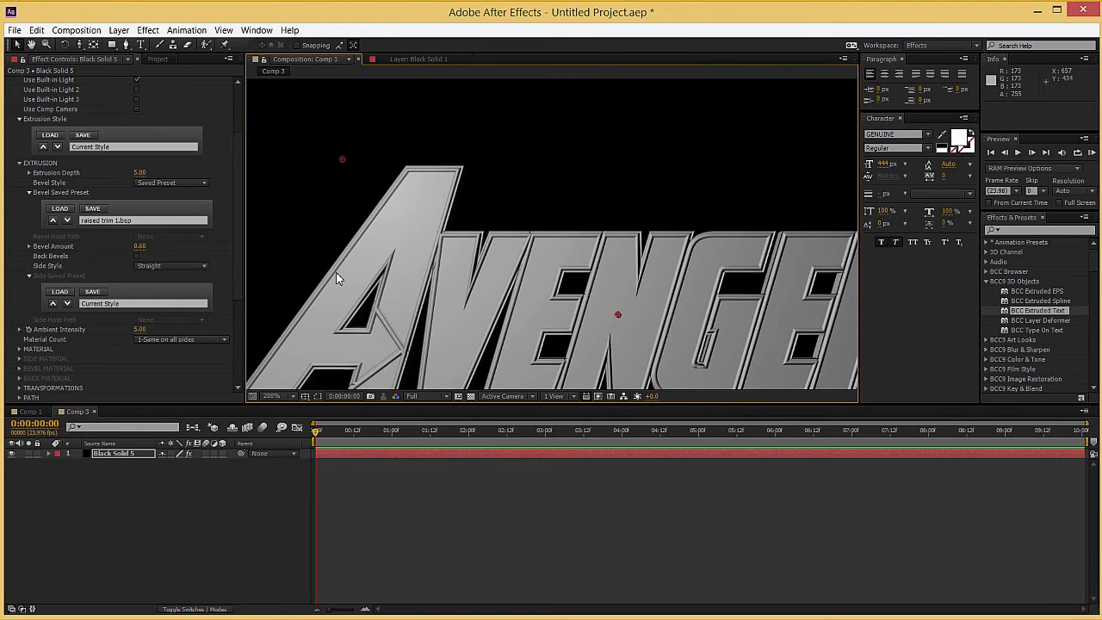
left_click_drag(469, 307, 425, 205)
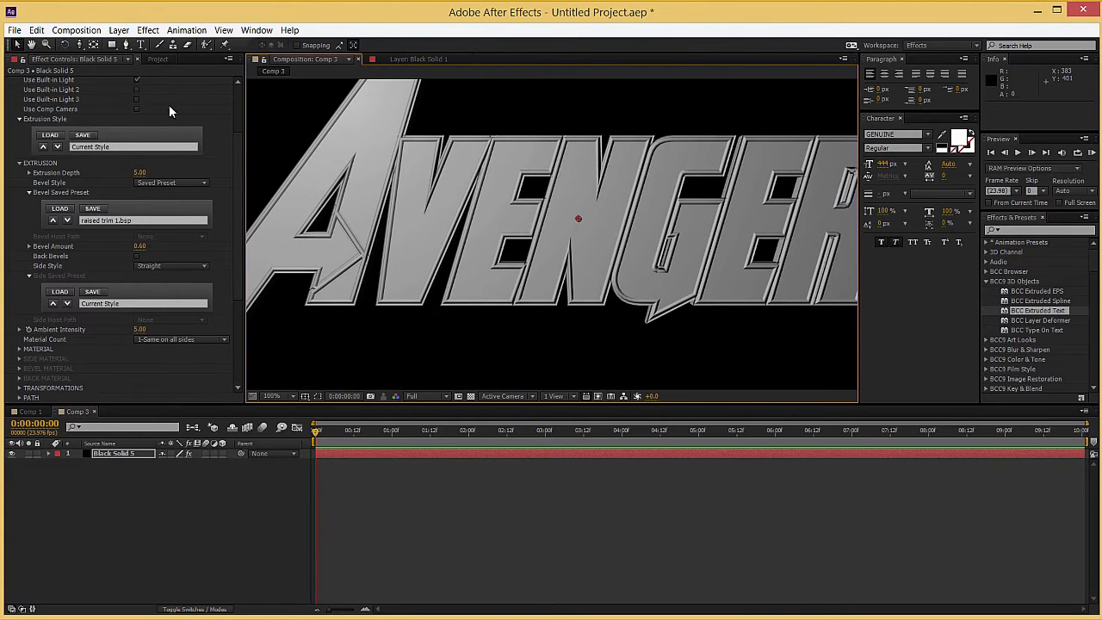
Step: Increase the tracking of the AVENGERS text slightly to spread the letters apart
scroll(140, 160, "up", 3)
left_click(174, 81)
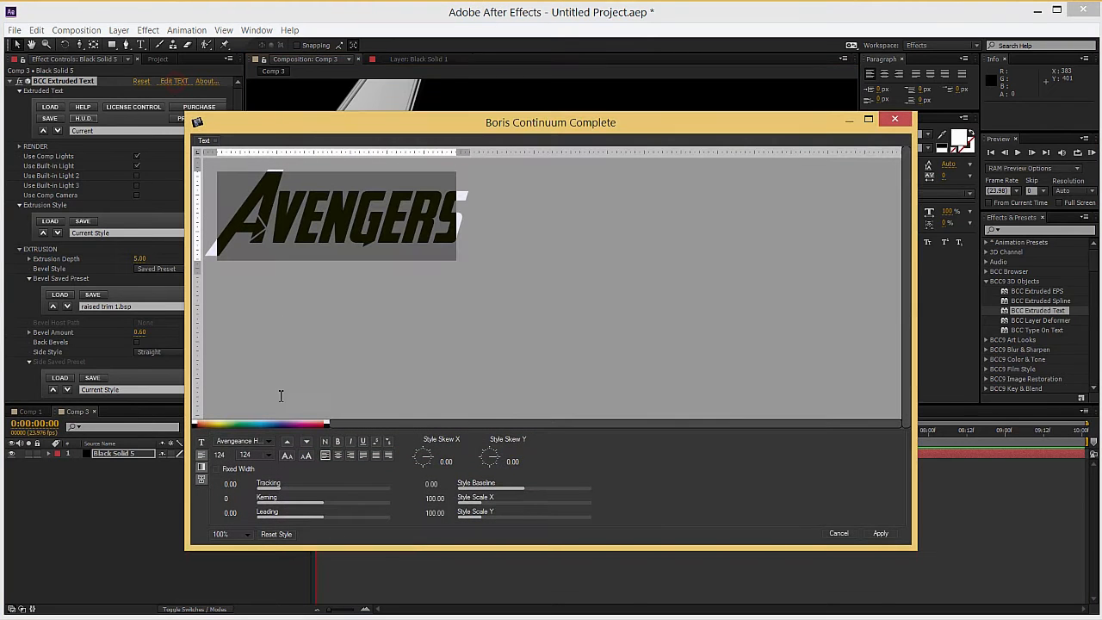
left_click_drag(282, 493, 292, 494)
left_click(880, 533)
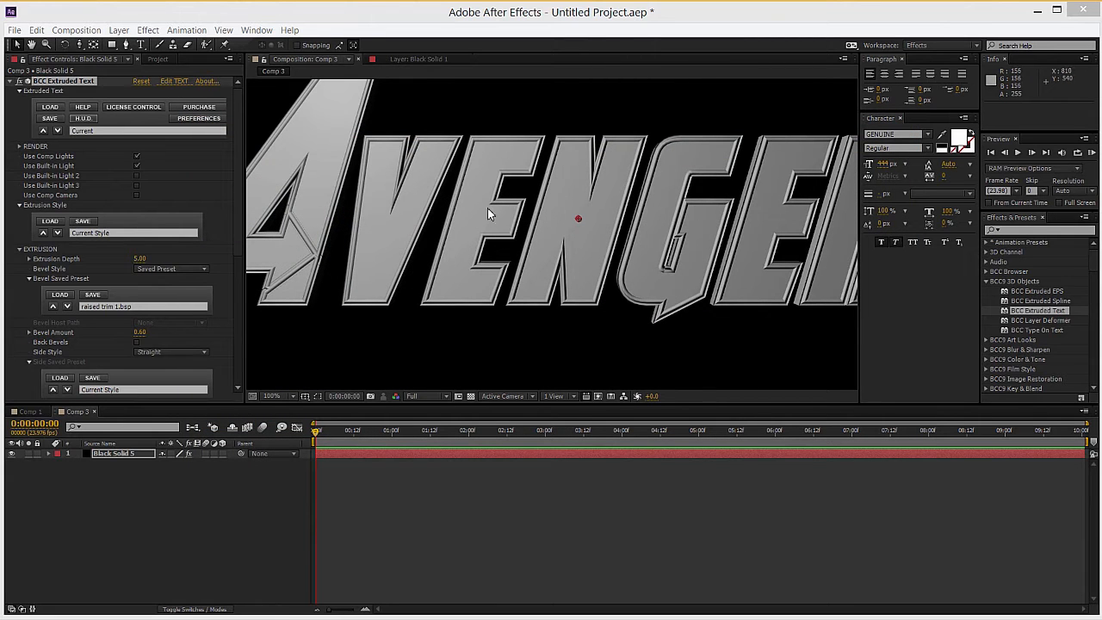
scroll(591, 215, "down", 2)
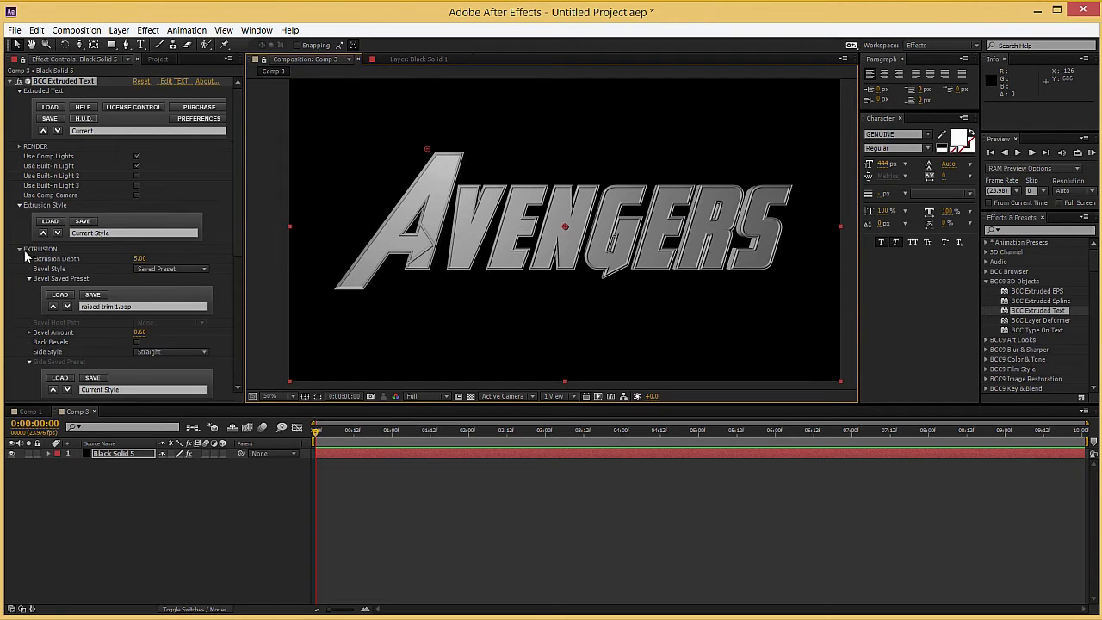
Step: Set the extruded text's Extrusion Depth to 0.10
left_click(141, 258)
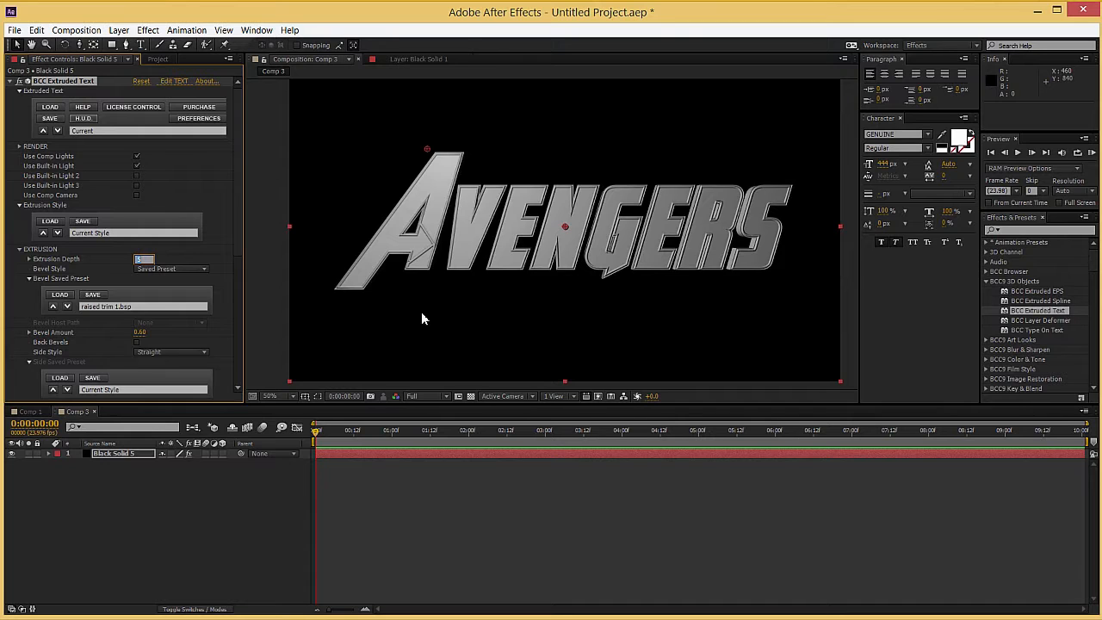
type("0")
key("Return")
left_click(139, 259)
type("10")
key("Return")
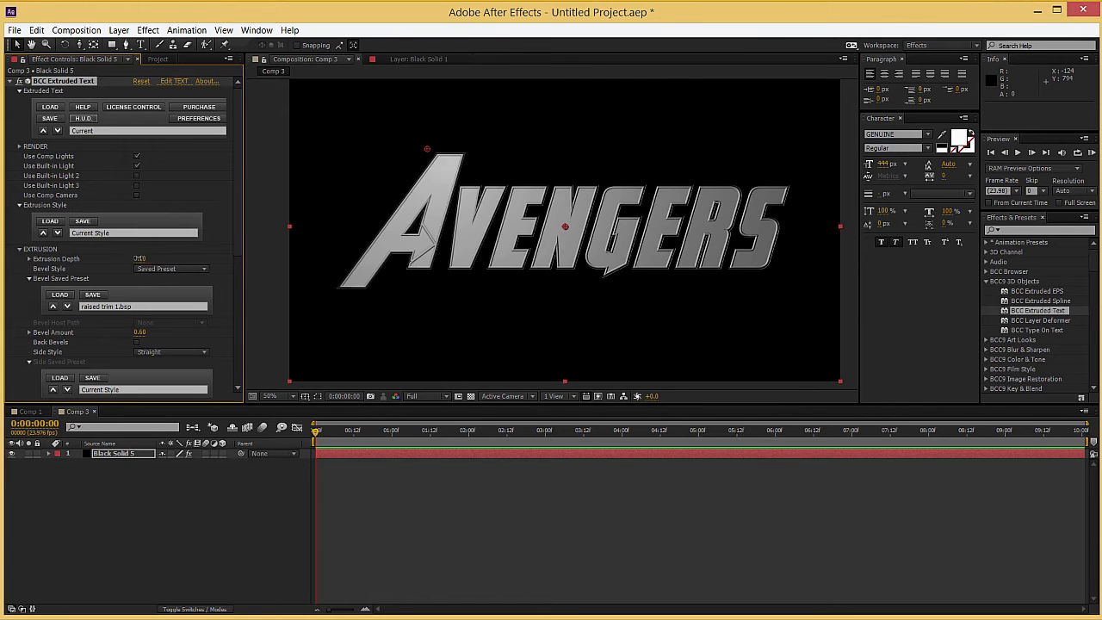
Step: Auto-trace the text's alpha channel on the current frame to a new layer with blur enabled, and hide the traced layer
left_click(118, 30)
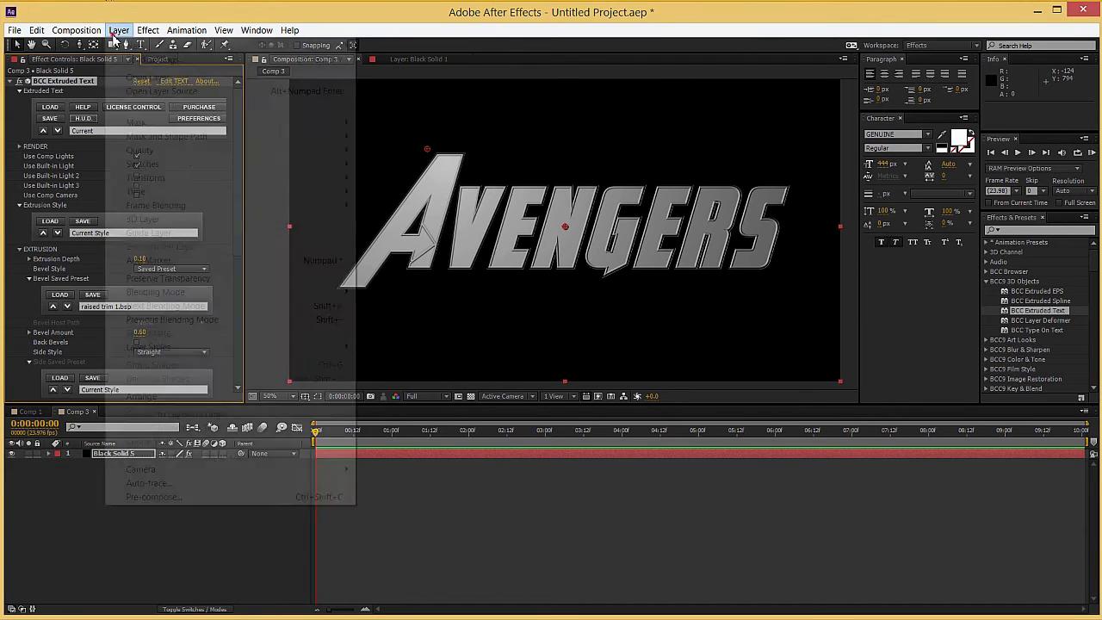
left_click(215, 487)
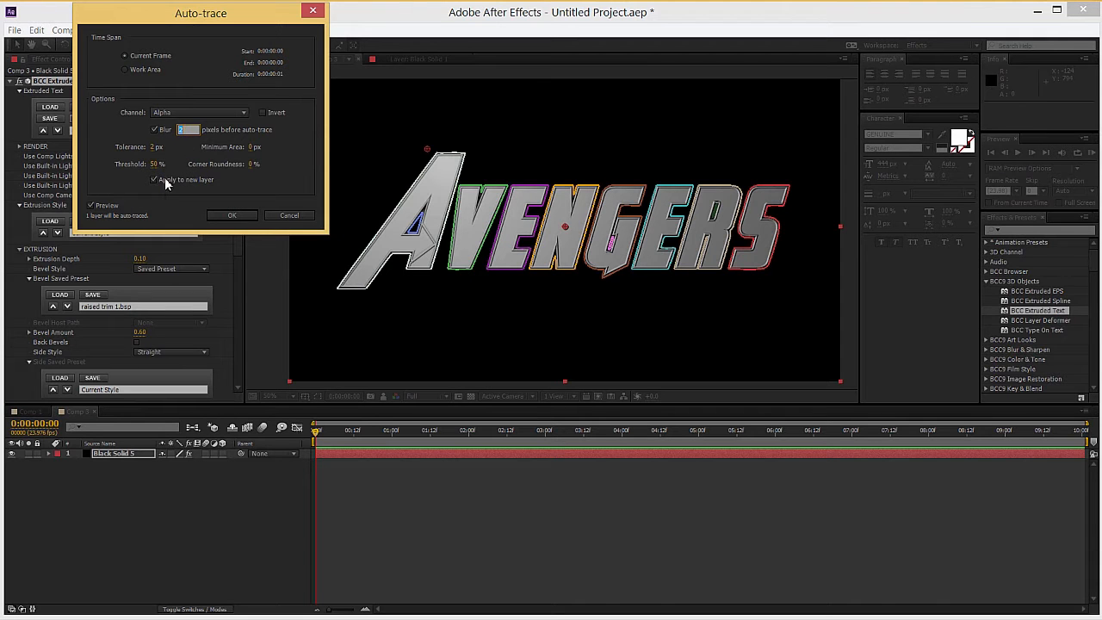
left_click(226, 215)
left_click(113, 454)
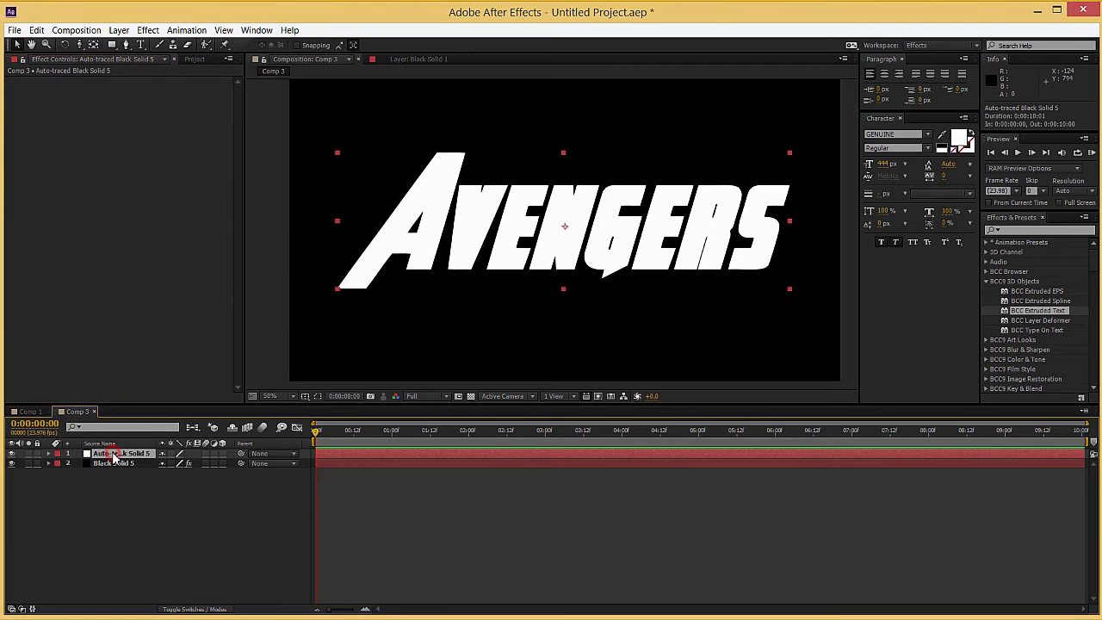
key("m")
key("m")
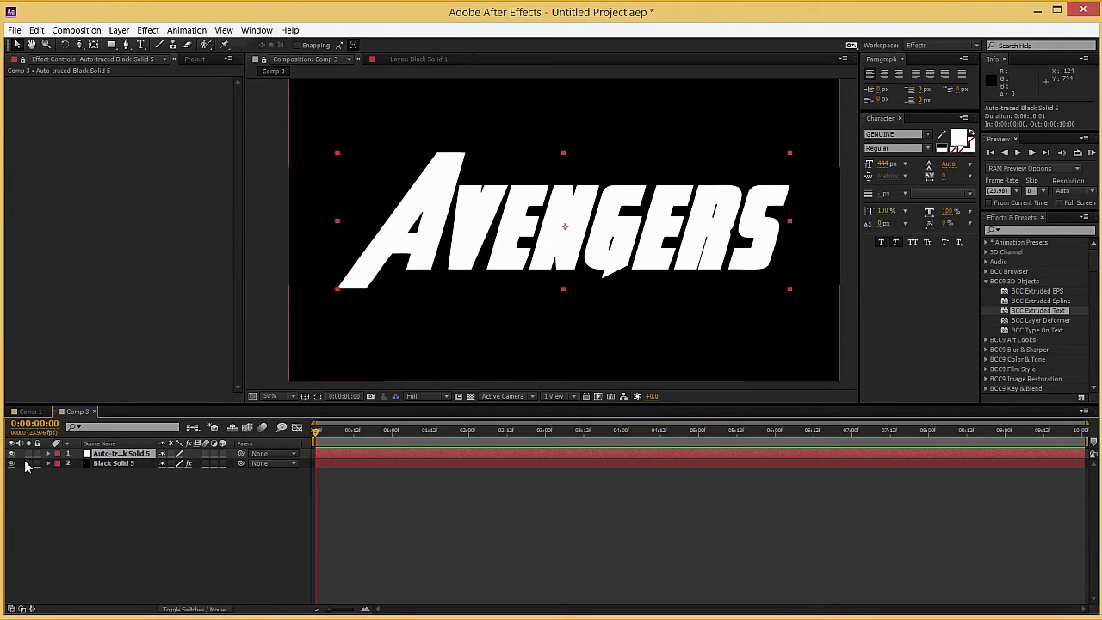
left_click(11, 454)
Step: Set the Extrusion Depth of the extruded text on Black Solid 5 to 2
left_click(104, 462)
scroll(123, 281, "down", 1)
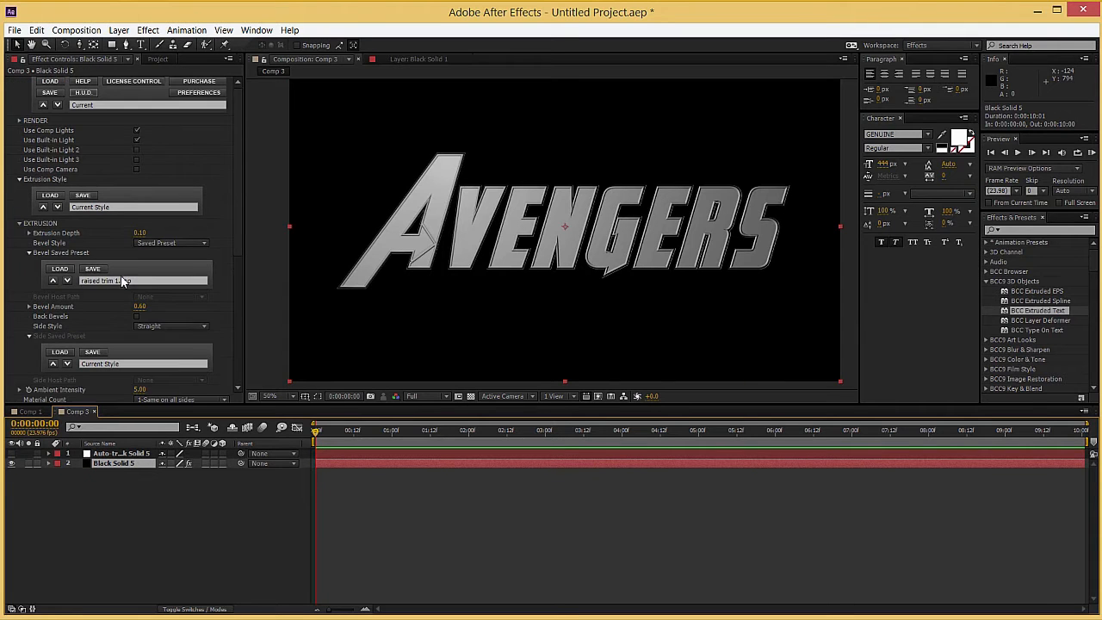
left_click(139, 233)
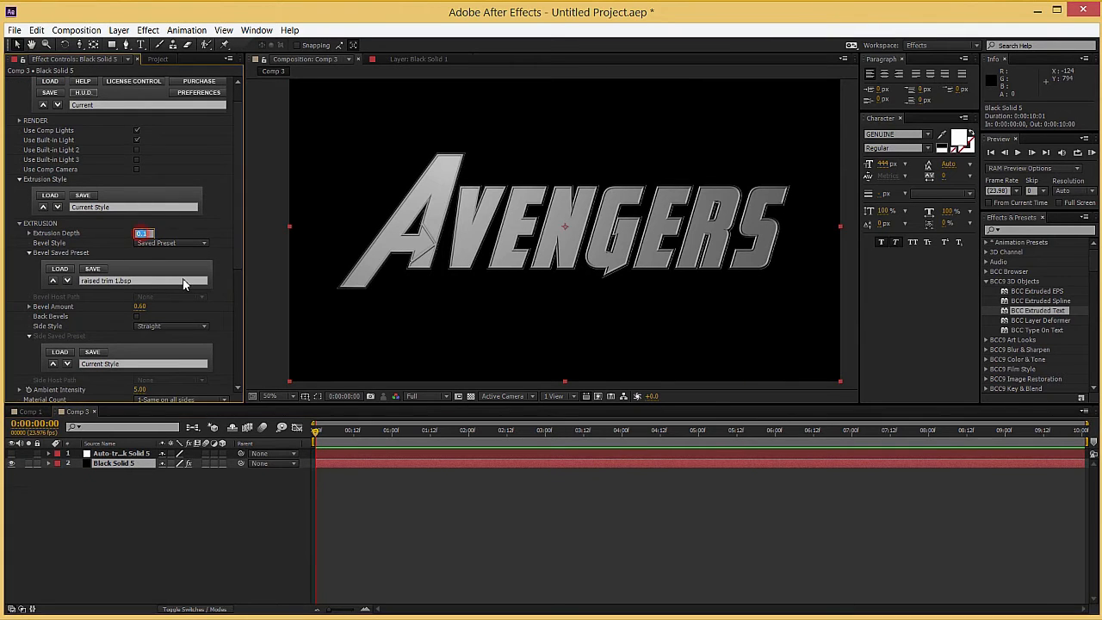
type("2")
key("Return")
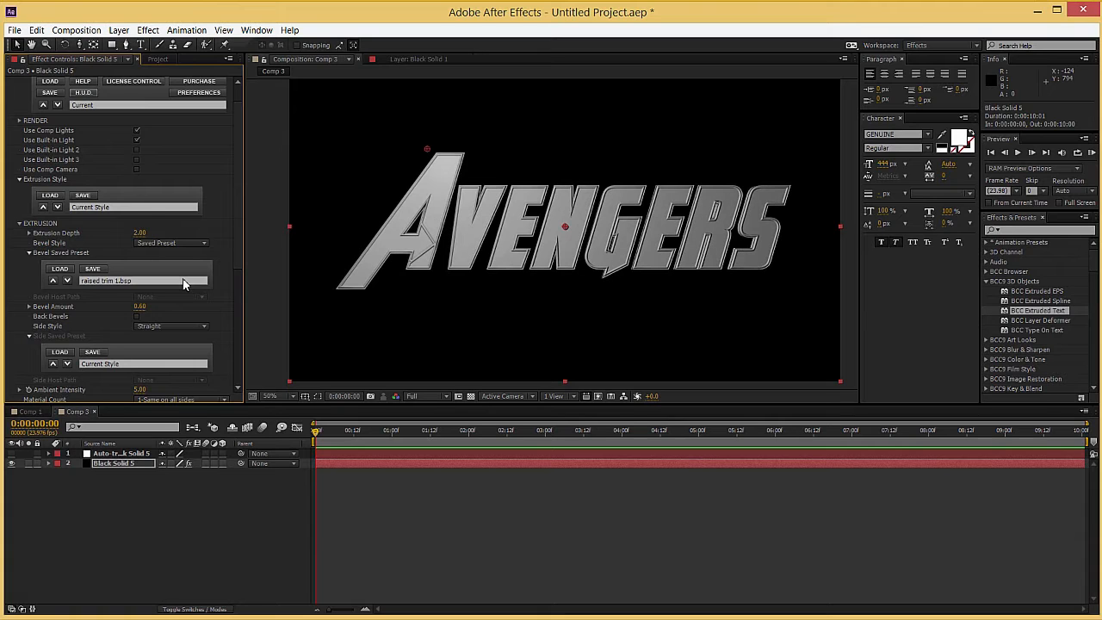
left_click(20, 224)
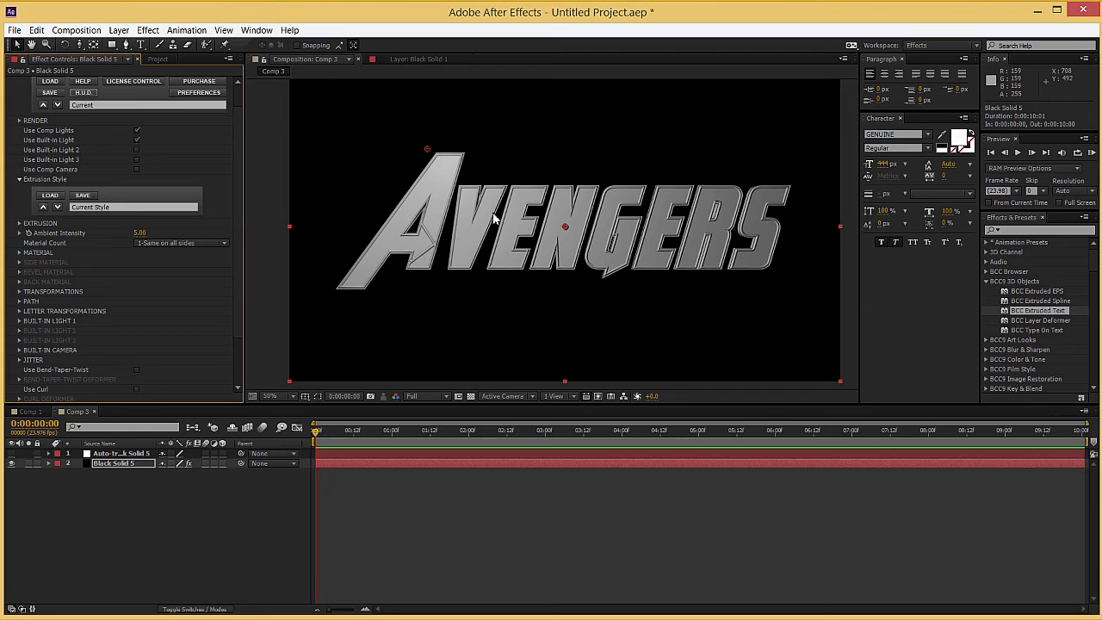
Step: Create a new full-size black solid named Texture
left_click(131, 484)
right_click(180, 494)
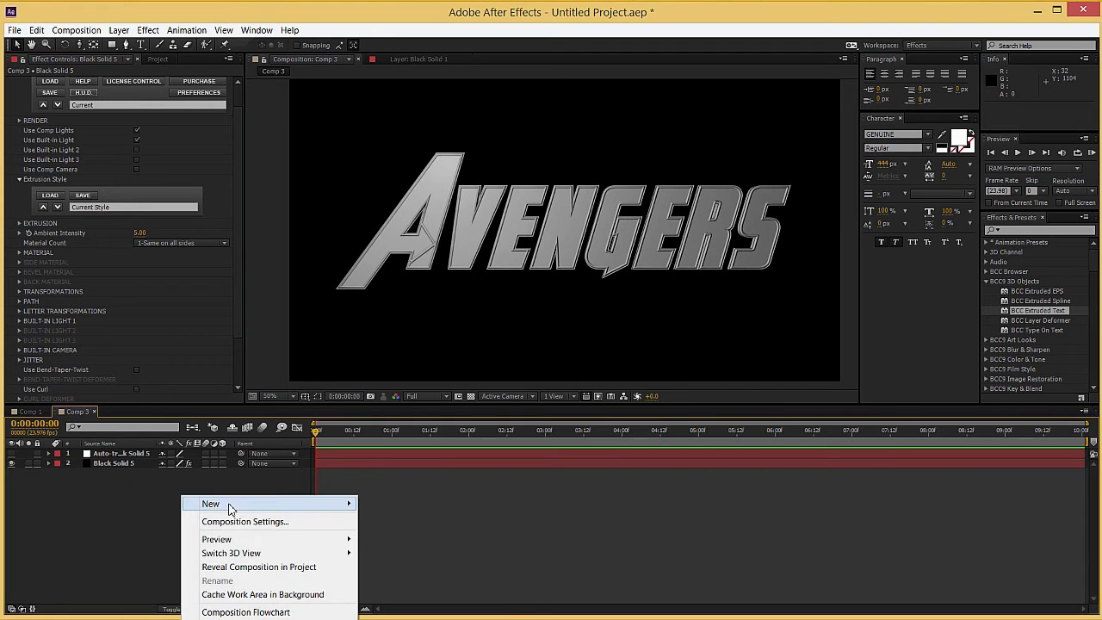
mouse_move(239, 510)
left_click(399, 533)
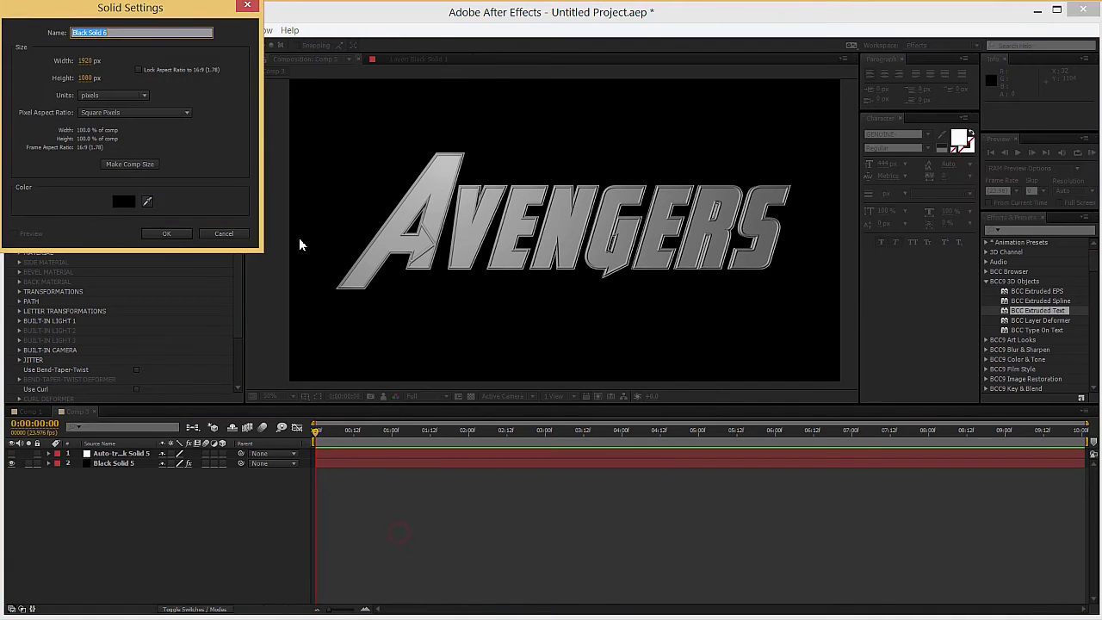
type("Texture")
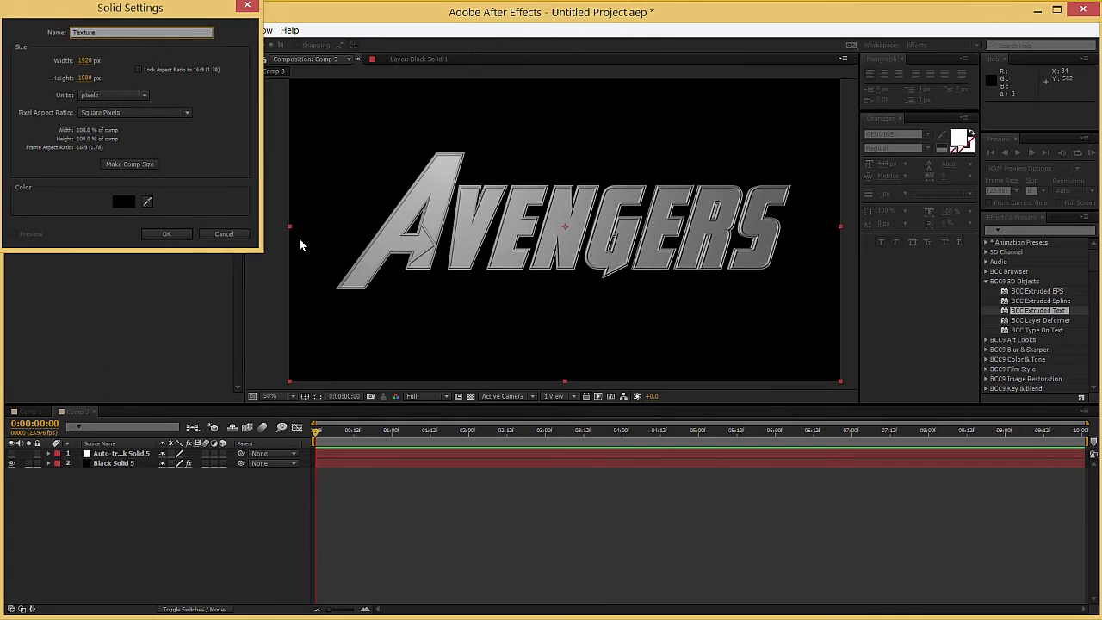
key("Return")
Step: Apply the BCC Grunge effect from the BCC9 Stylize category to the Texture layer
left_click(987, 283)
scroll(990, 331, "down", 2)
left_click(988, 329)
left_click(988, 328)
scroll(987, 345, "down", 1)
left_click(987, 320)
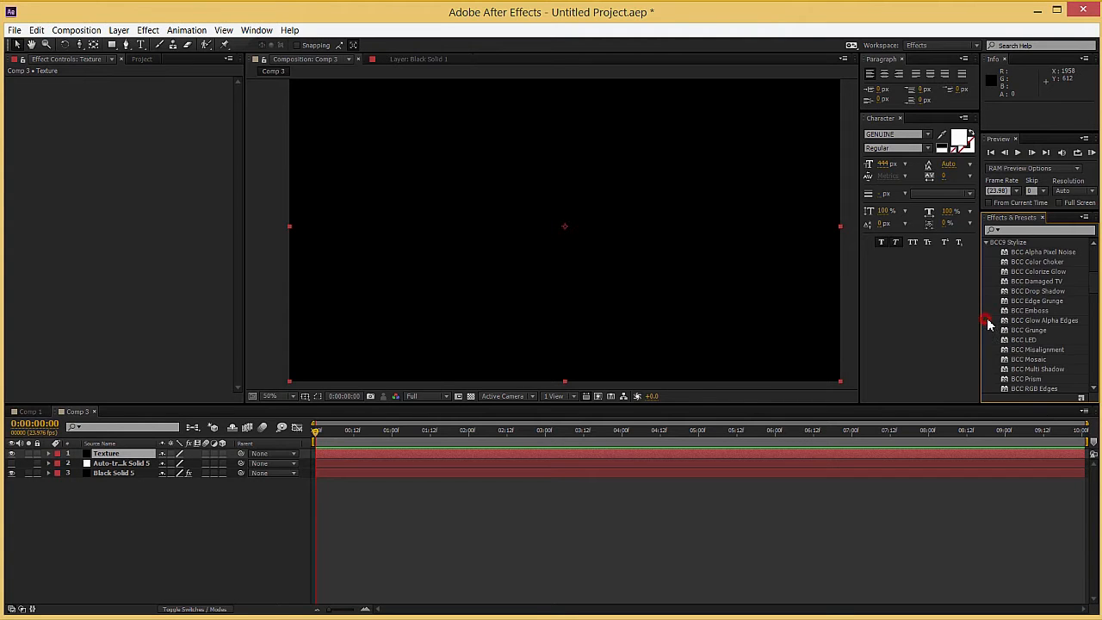
left_click_drag(1034, 334, 462, 451)
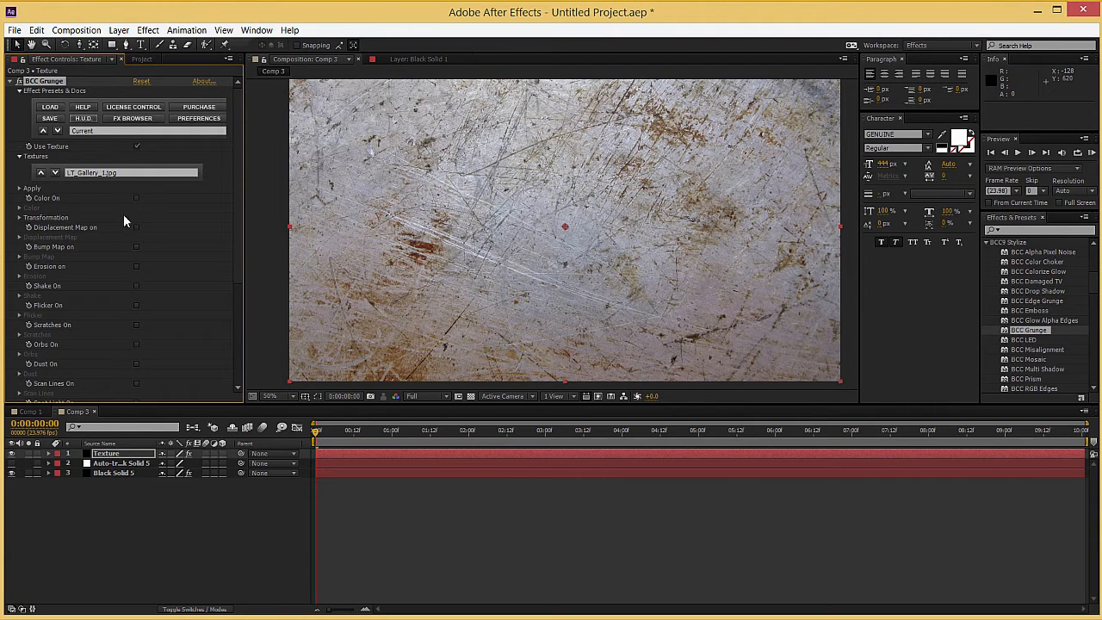
Step: Turn on the BCC Grunge color option on the Texture layer, tint it red (D51212) and raise its contrast
scroll(414, 202, "down", 1)
scroll(413, 202, "up", 1)
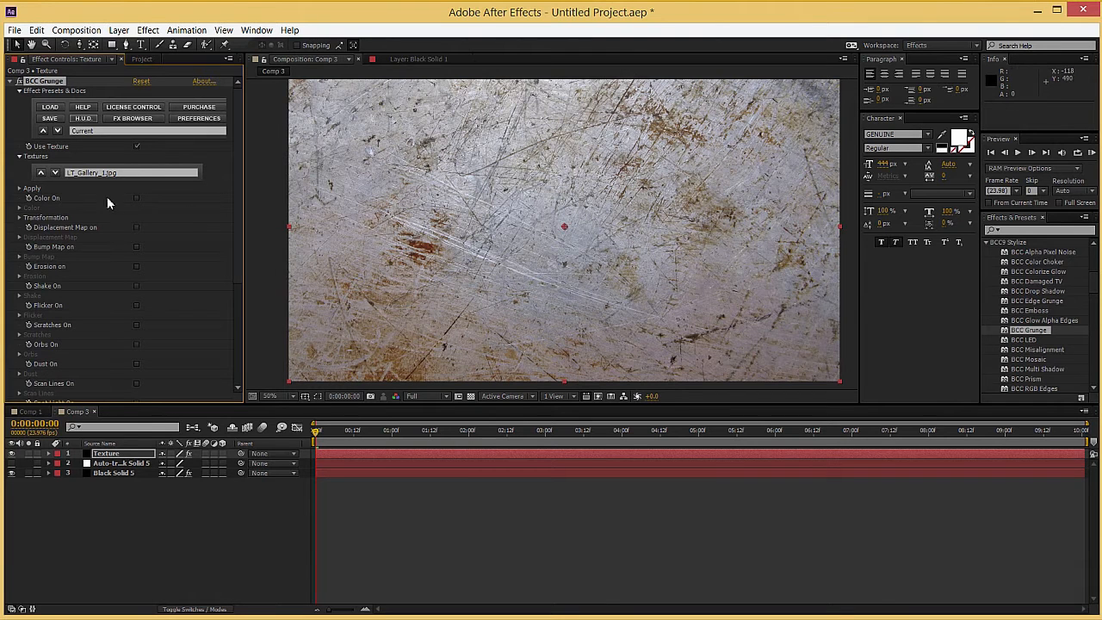
left_click(137, 198)
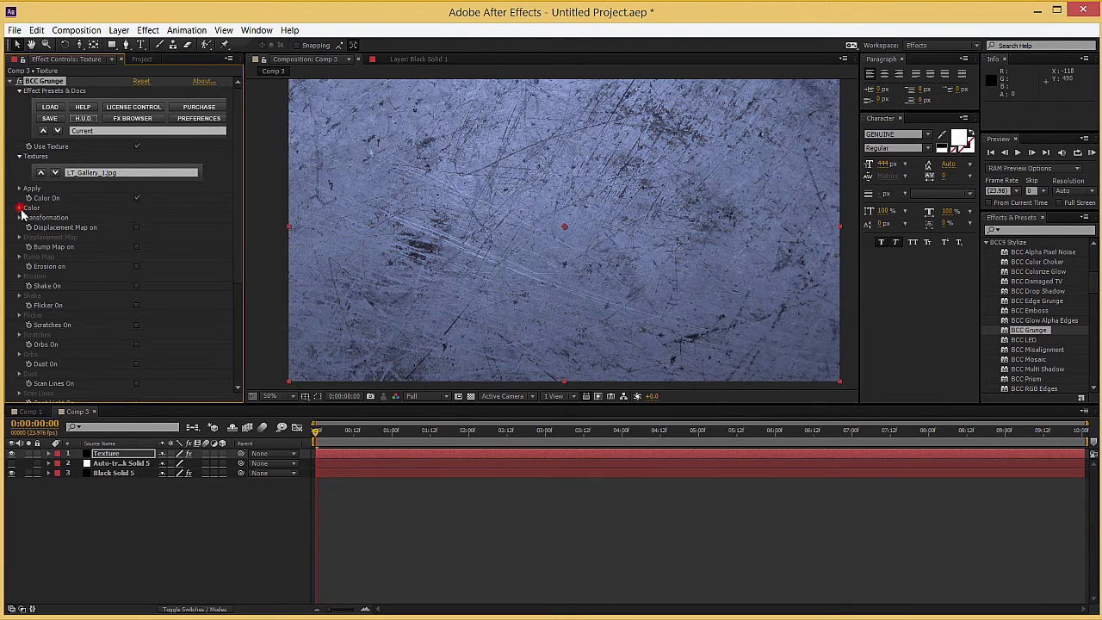
left_click(21, 210)
left_click(139, 247)
left_click(169, 30)
left_click_drag(154, 52, 145, 53)
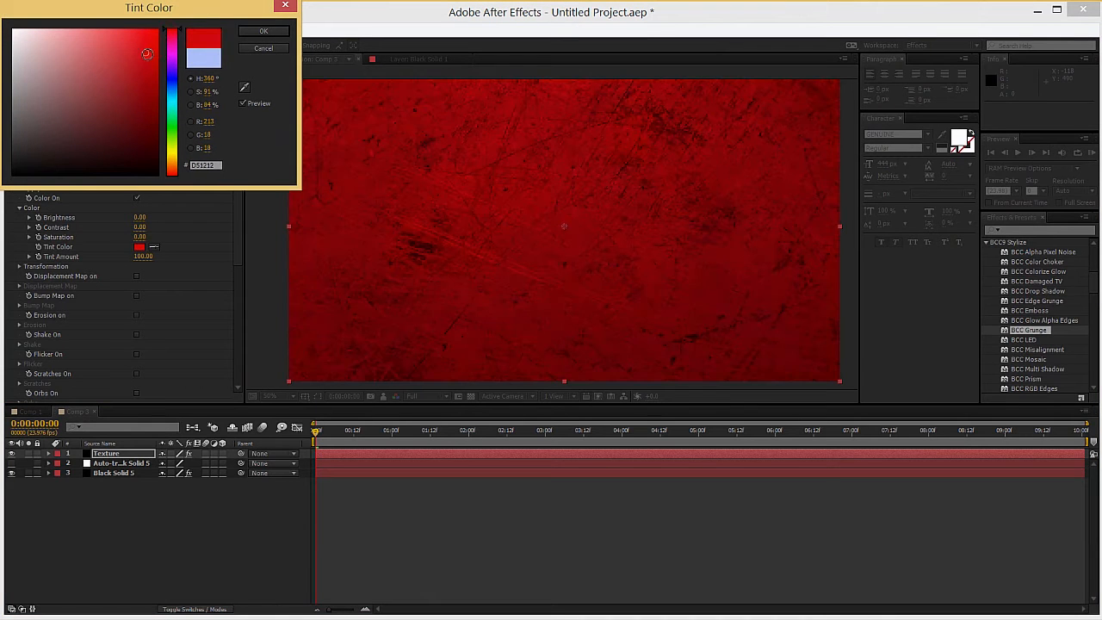
left_click(259, 32)
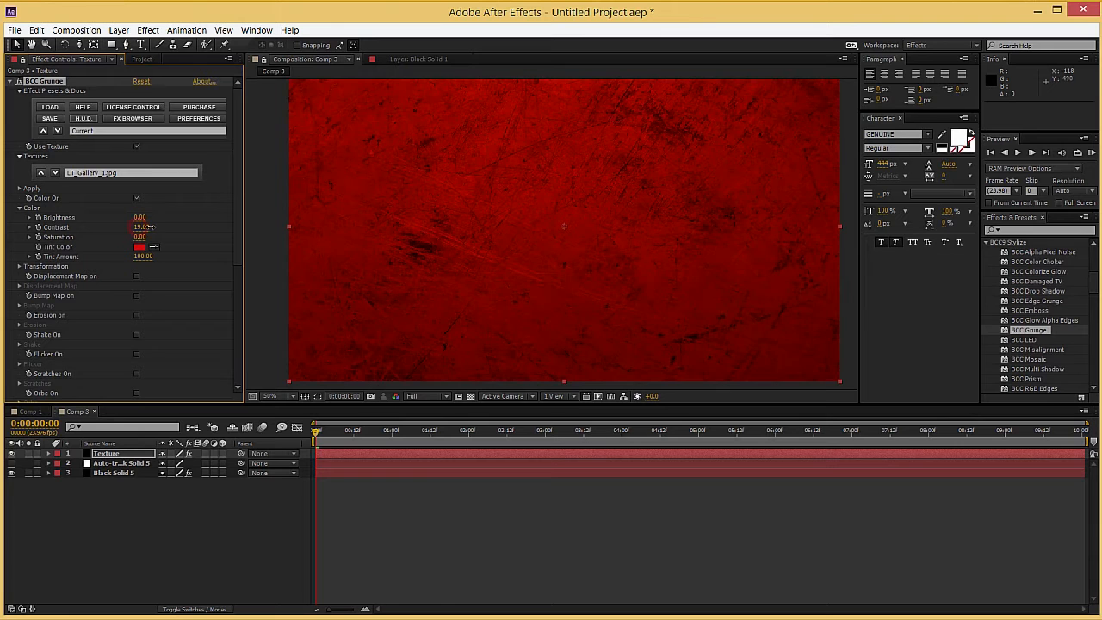
left_click_drag(135, 231, 125, 229)
left_click(19, 209)
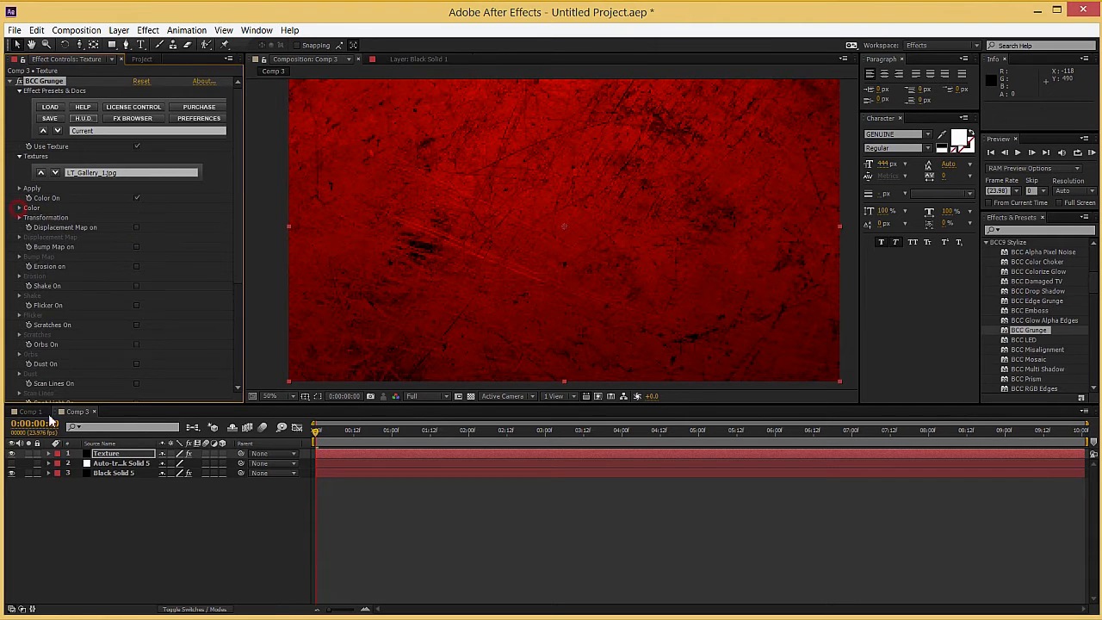
Step: Pre-compose the Texture layer as Texture Comp 2, moving all attributes, and hide it beneath the other layers
key("Return")
key("ctrl+shift+c")
left_click(57, 98)
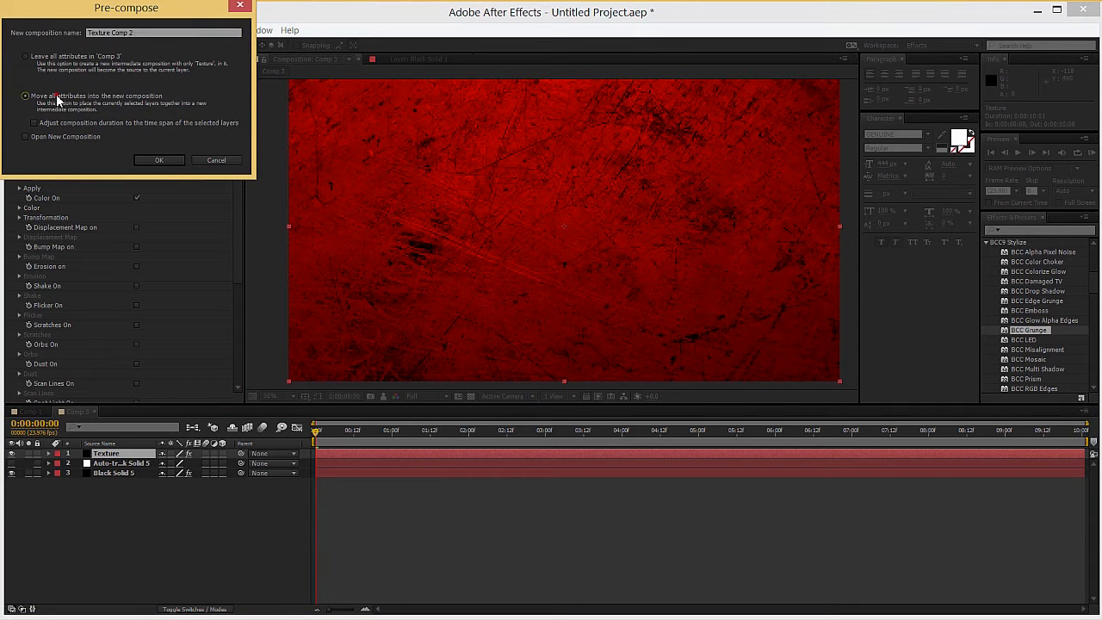
left_click(160, 161)
left_click_drag(126, 479, 124, 480)
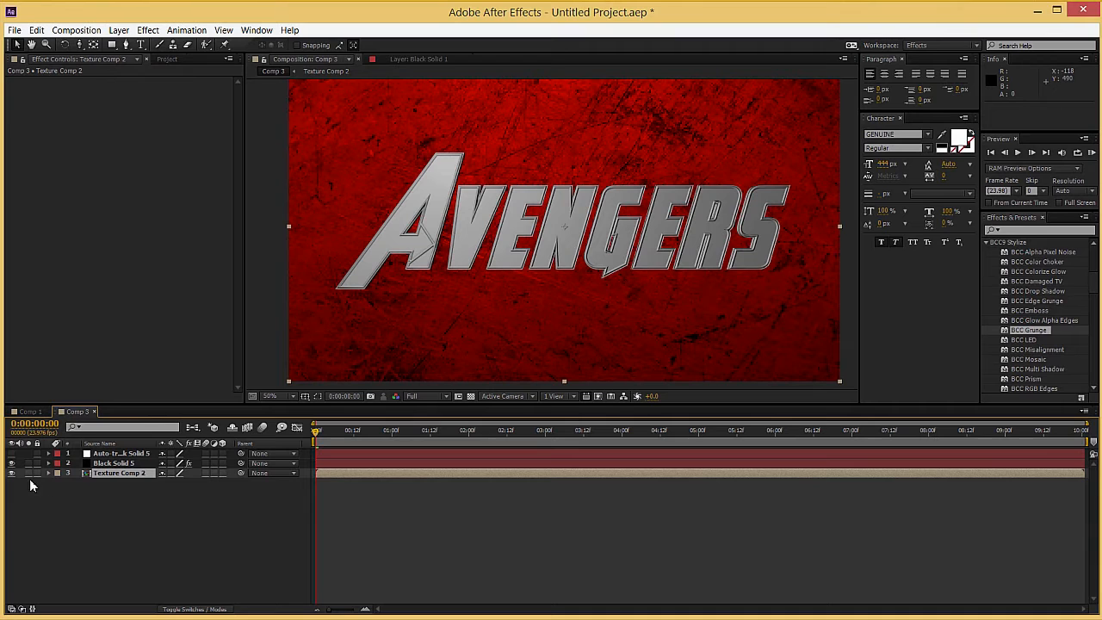
left_click(12, 474)
Step: Set Black Solid 5's Material Count to 2-Front/Back, Bevel/Side and use Texture Comp 2 as the front texture layer
left_click(112, 464)
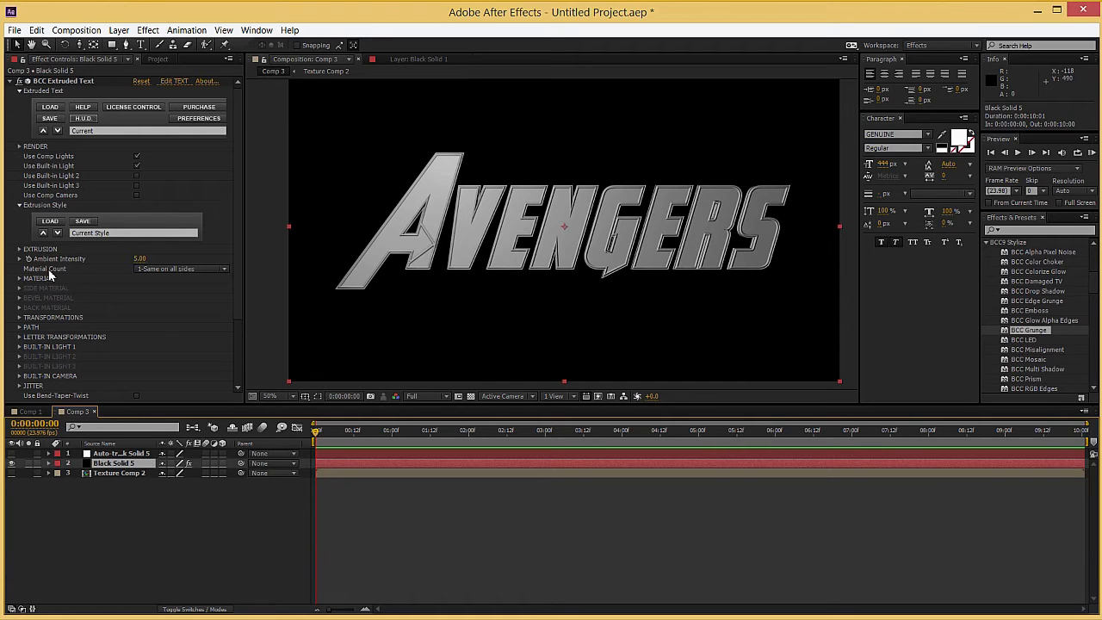
left_click(155, 270)
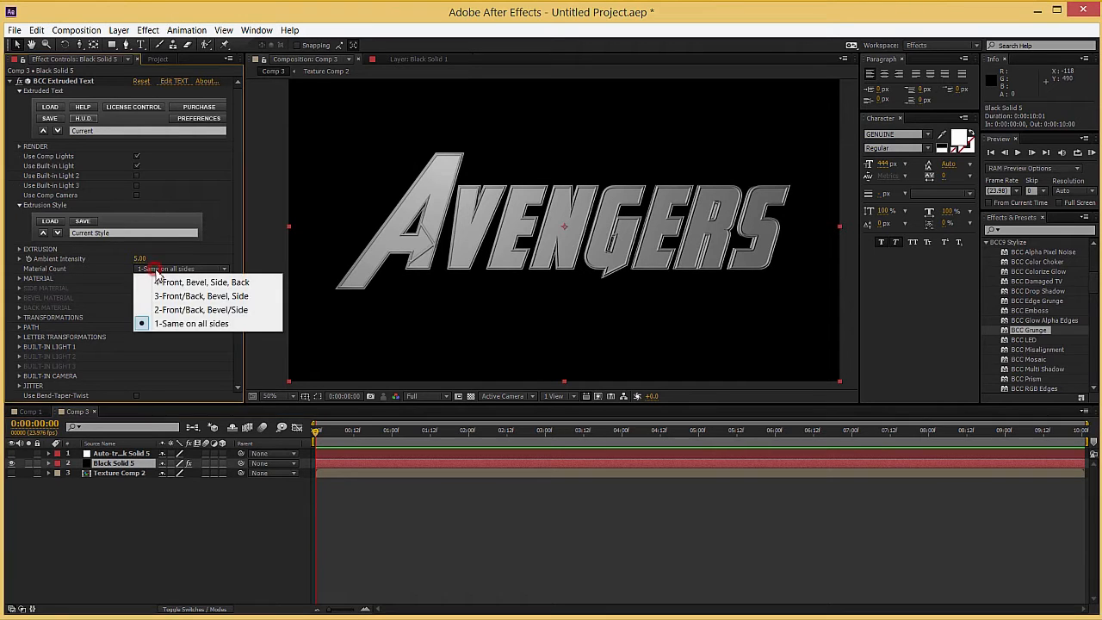
left_click(160, 311)
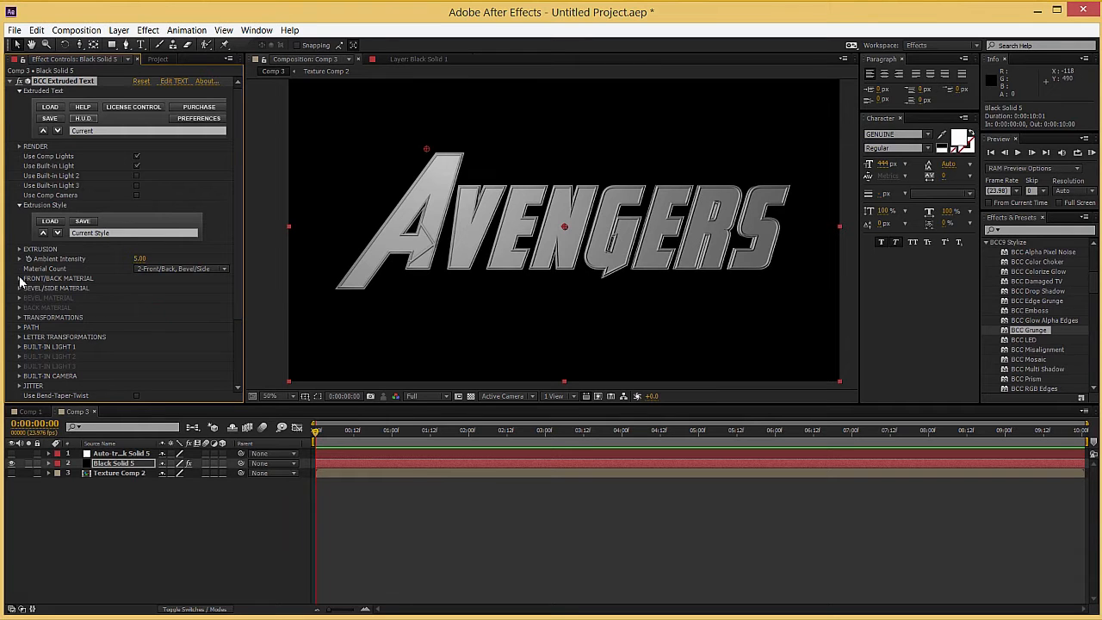
left_click(19, 278)
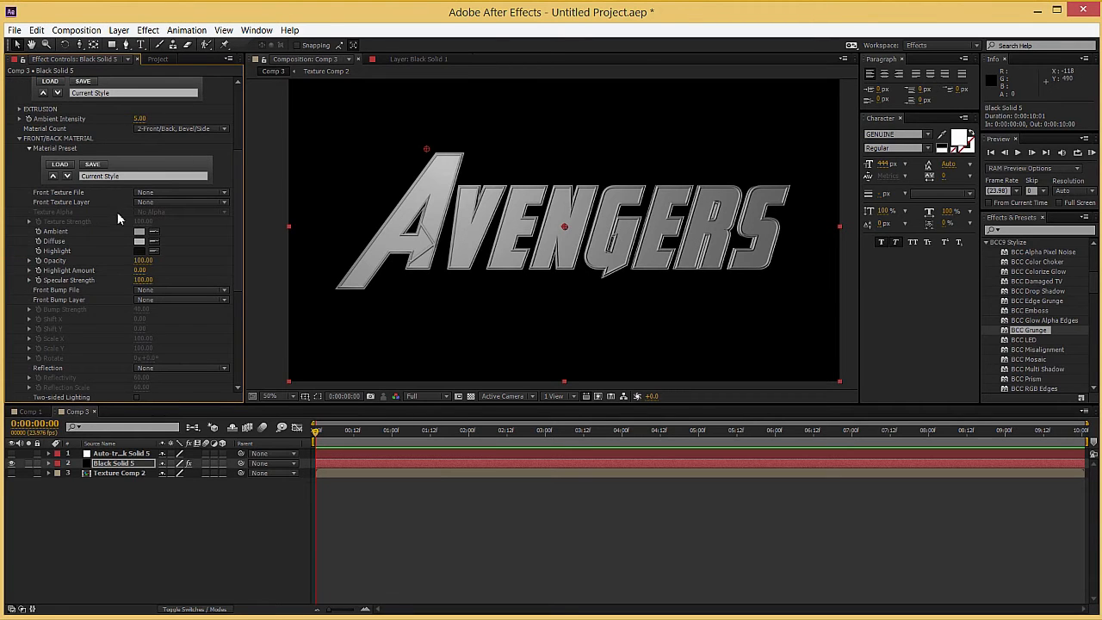
left_click(164, 203)
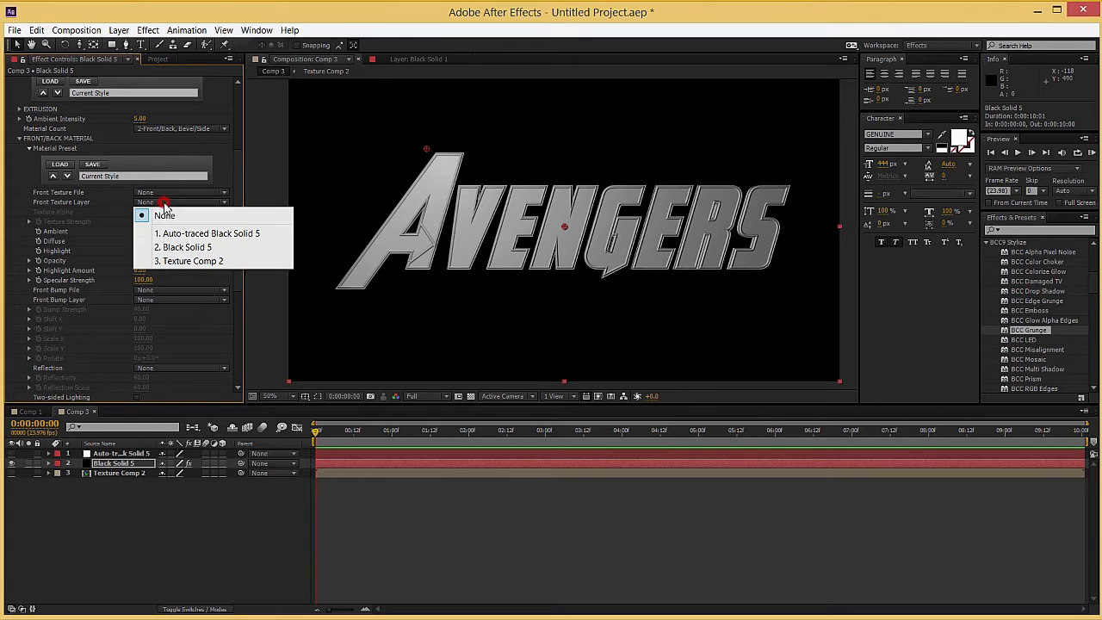
left_click(170, 262)
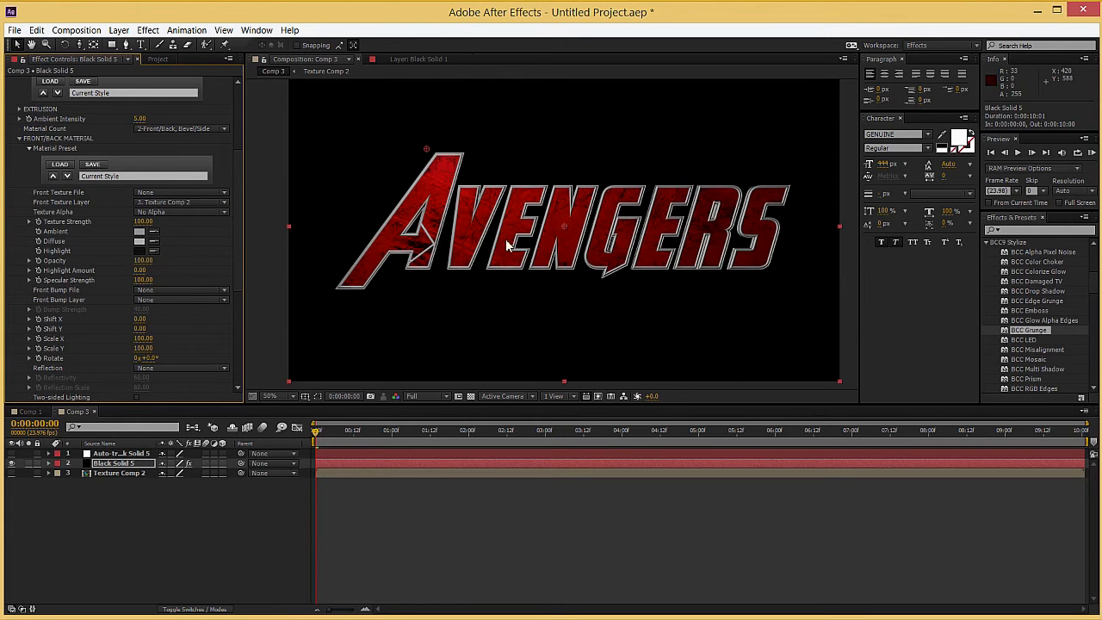
Step: Set the front material's Shift Y to -28 and its bump layer to Texture Comp 2
scroll(106, 357, "down", 1)
left_click_drag(143, 301, 136, 304)
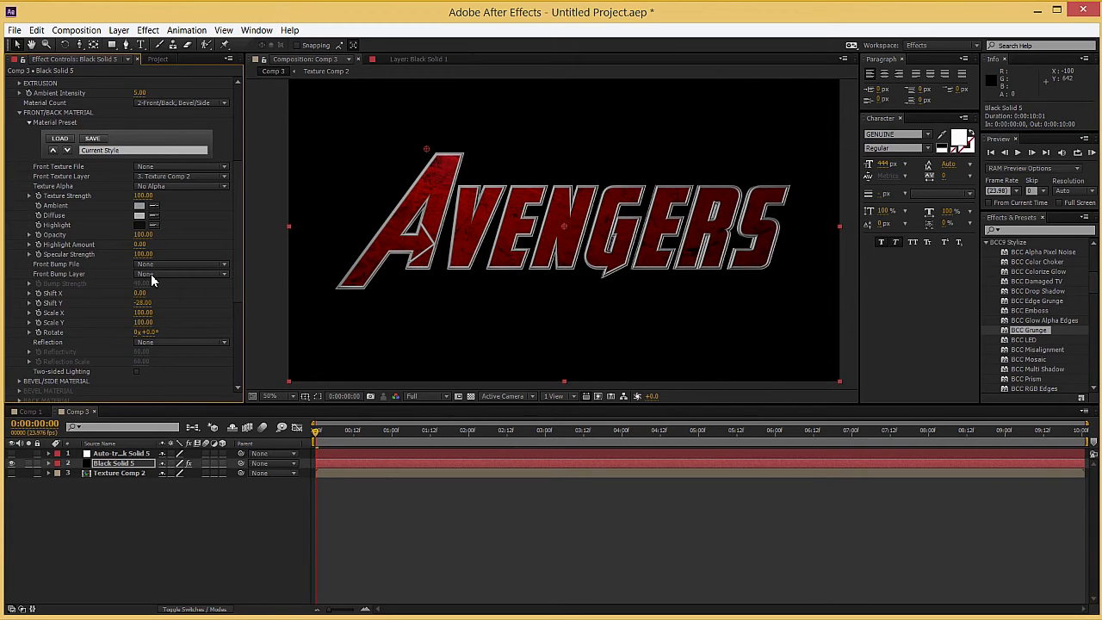
left_click(157, 274)
left_click(174, 335)
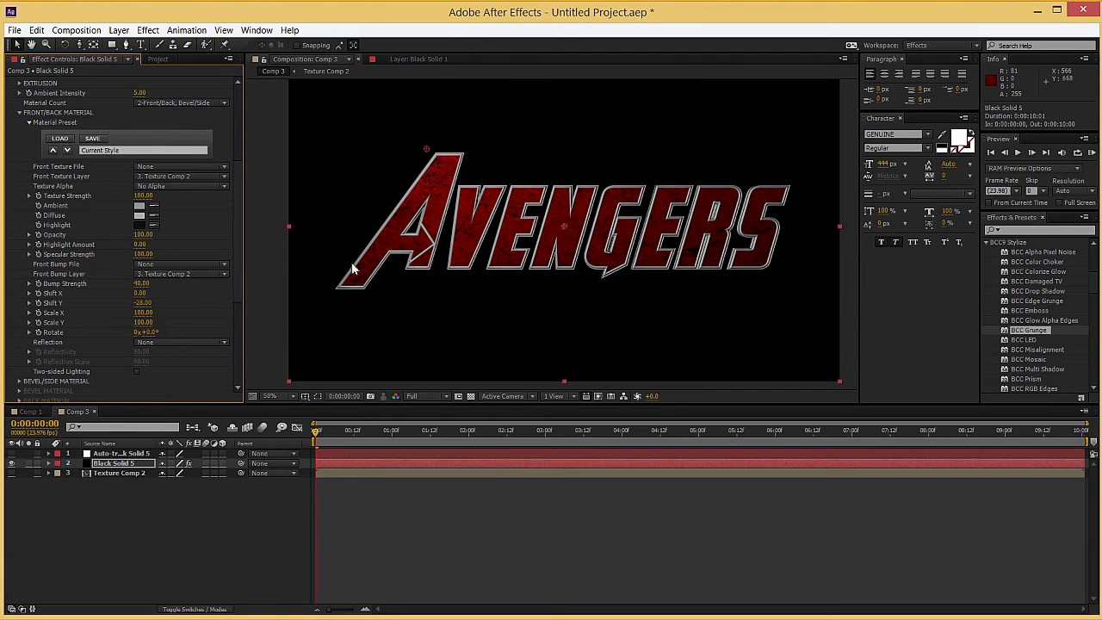
Step: Give the front/back material a Horizon Gray Hi-Con reflection with Reflectivity 25 and Reflection Scale 100
left_click(155, 343)
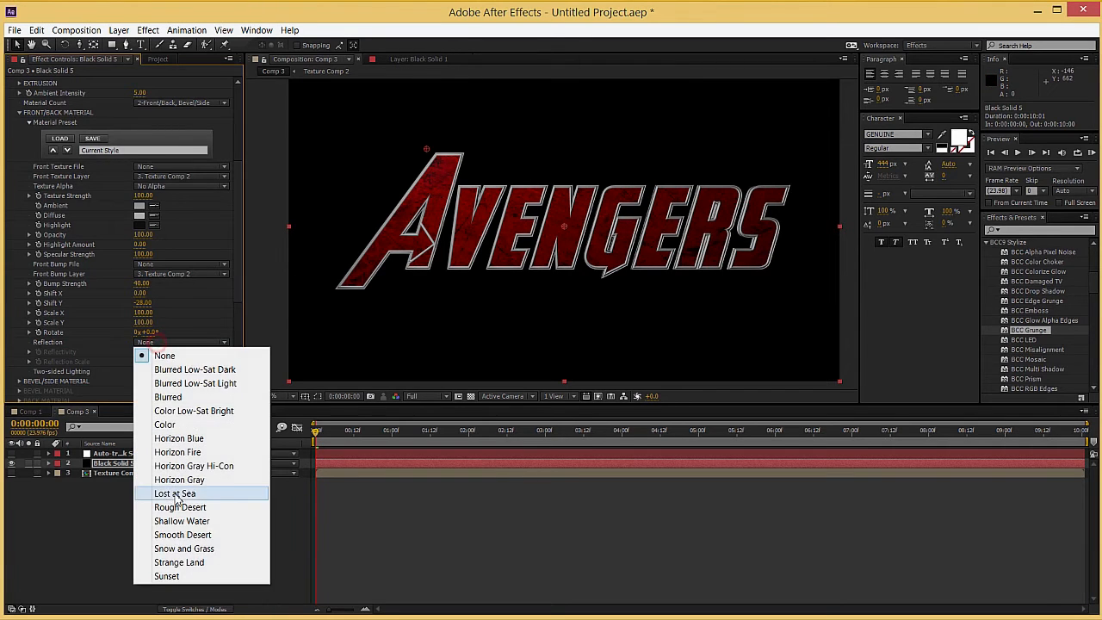
left_click(182, 466)
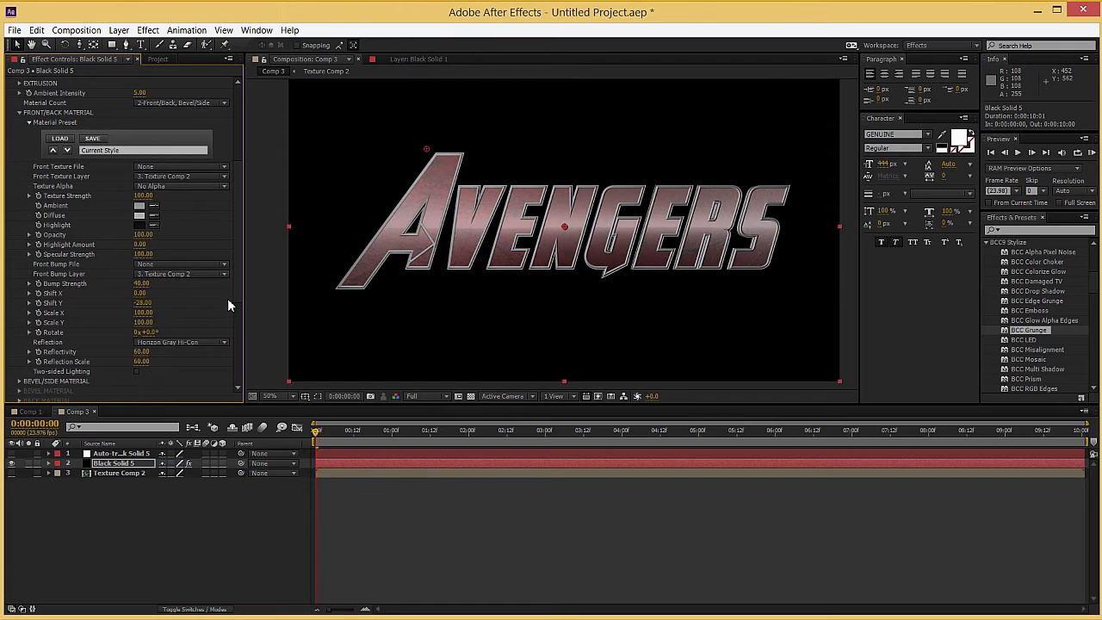
left_click_drag(143, 353, 126, 353)
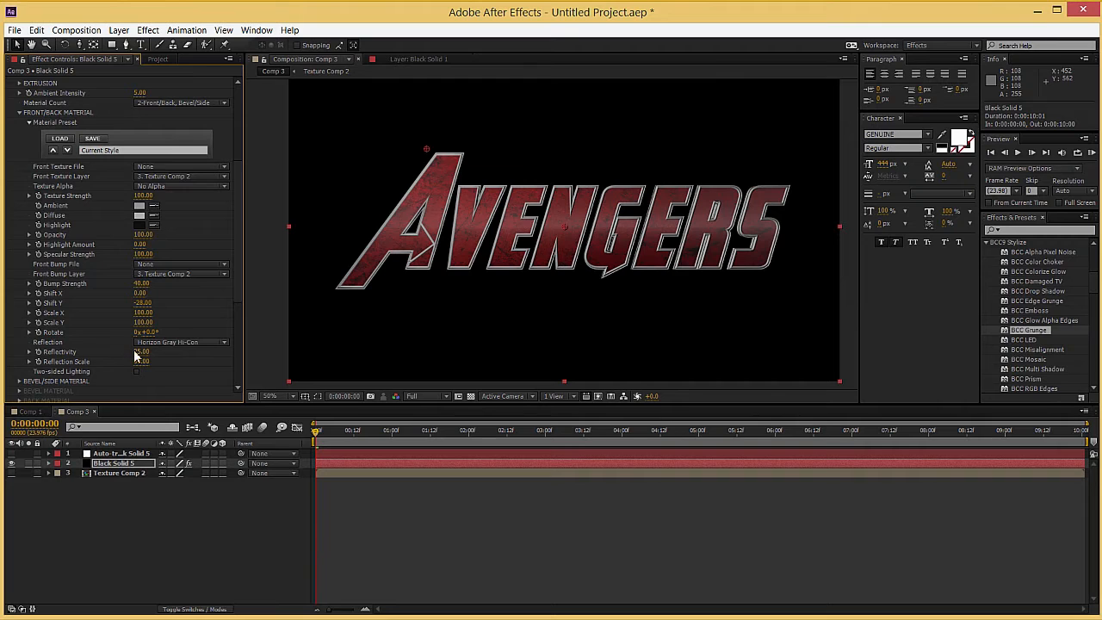
left_click_drag(144, 364, 140, 364)
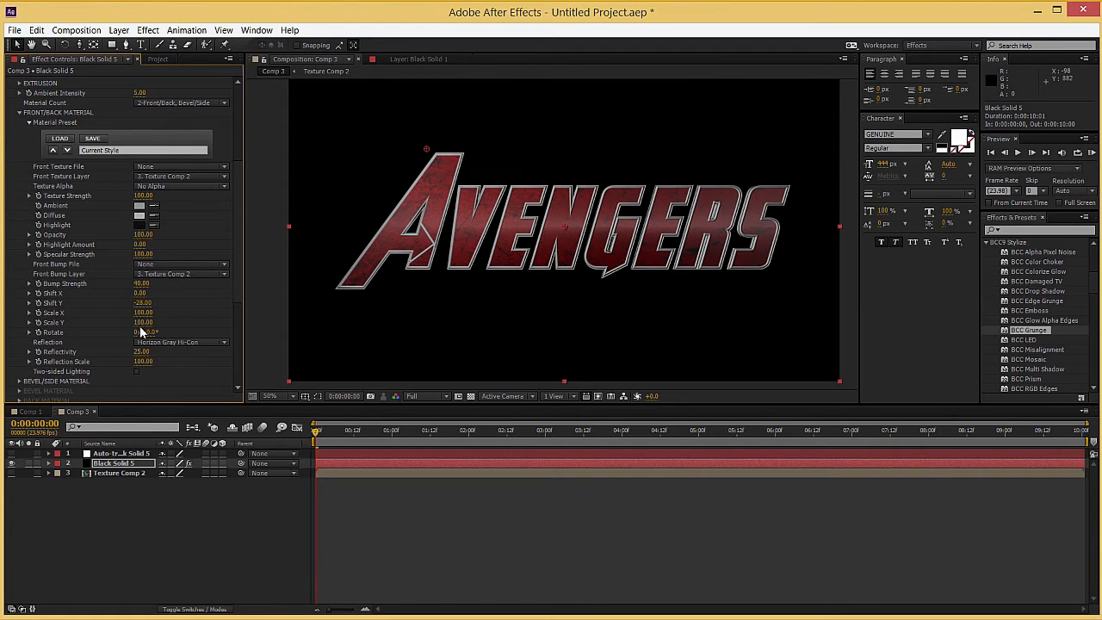
Step: Give the bevel/side material a Horizon Gray Hi-Con reflection with Reflectivity and Reflection Scale both at 100
left_click(18, 381)
scroll(91, 309, "down", 6)
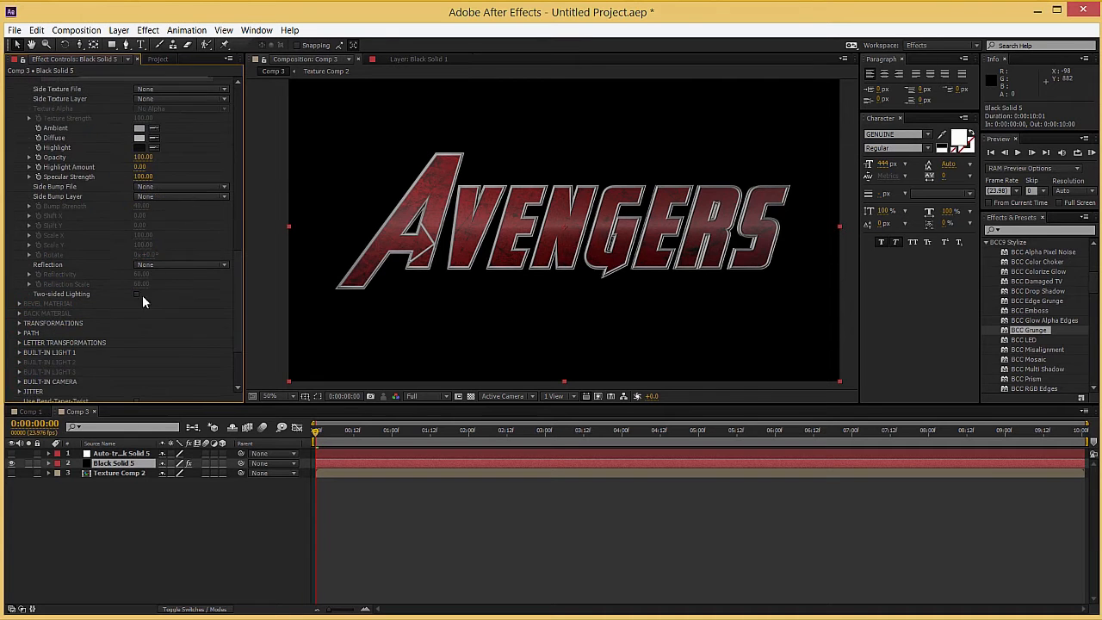
left_click(168, 267)
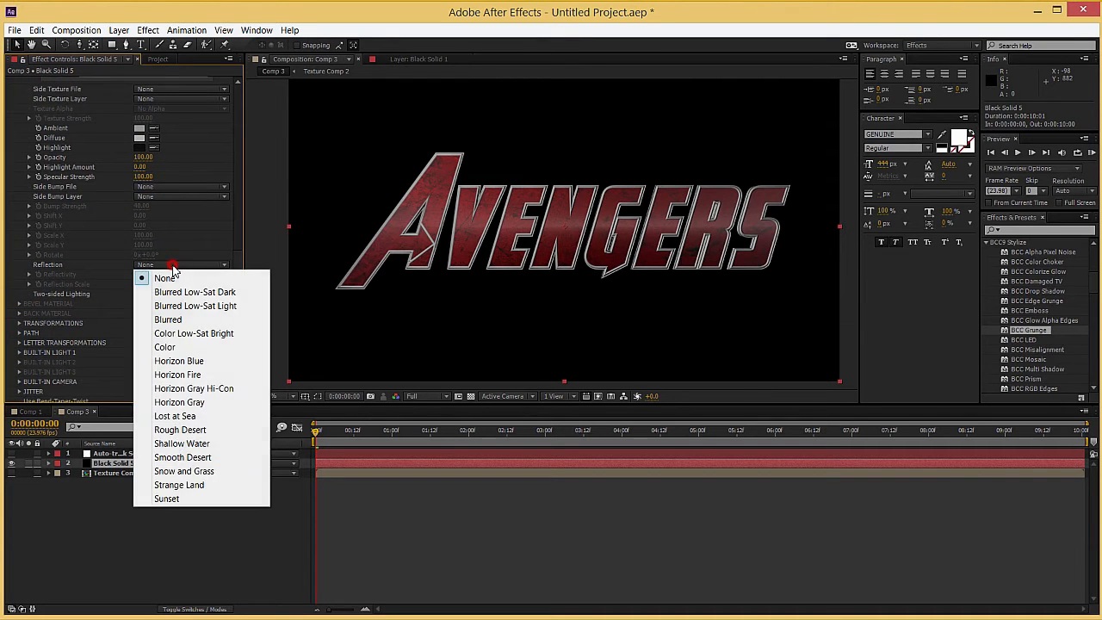
left_click(209, 389)
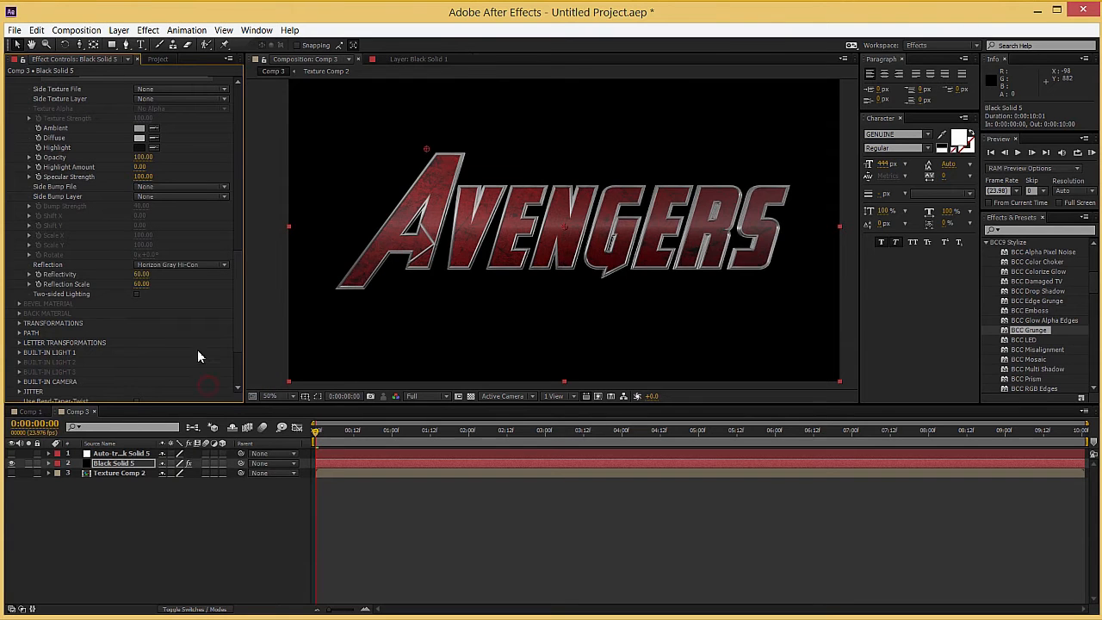
left_click_drag(142, 274, 544, 267)
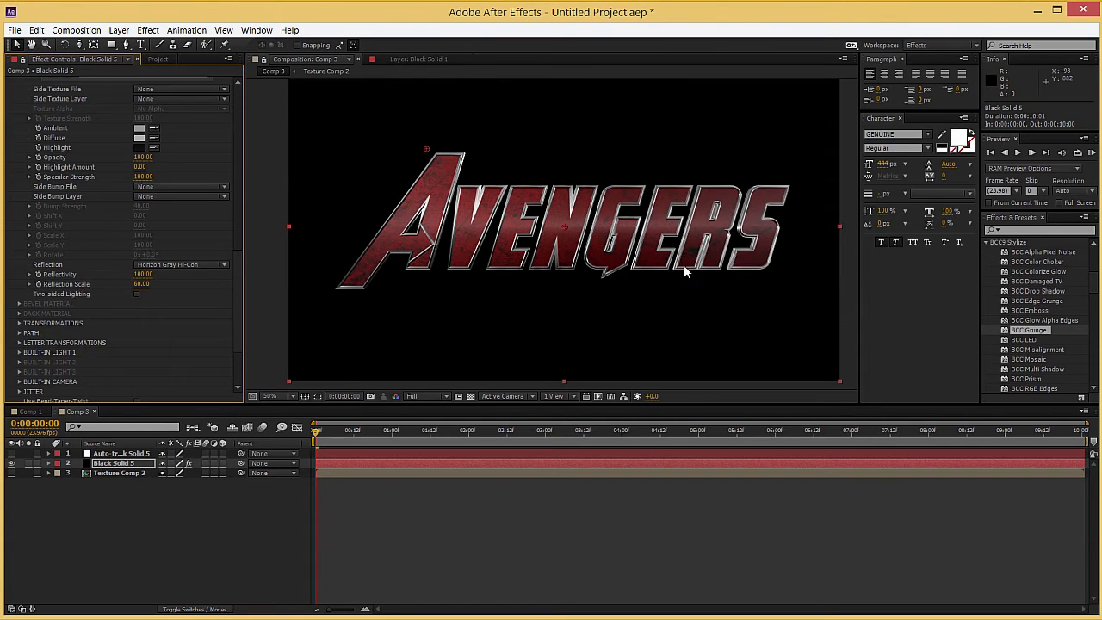
left_click_drag(143, 284, 493, 282)
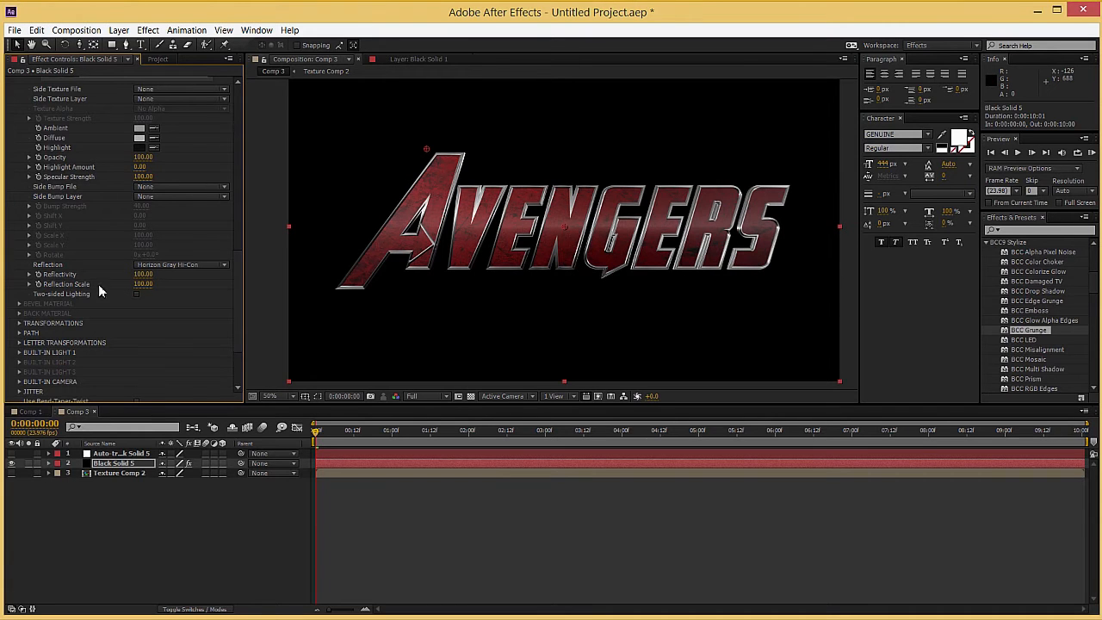
Step: Add a 35mm two-node camera to the composition and make the extruded text use the comp camera
scroll(91, 295, "up", 2)
scroll(69, 299, "up", 10)
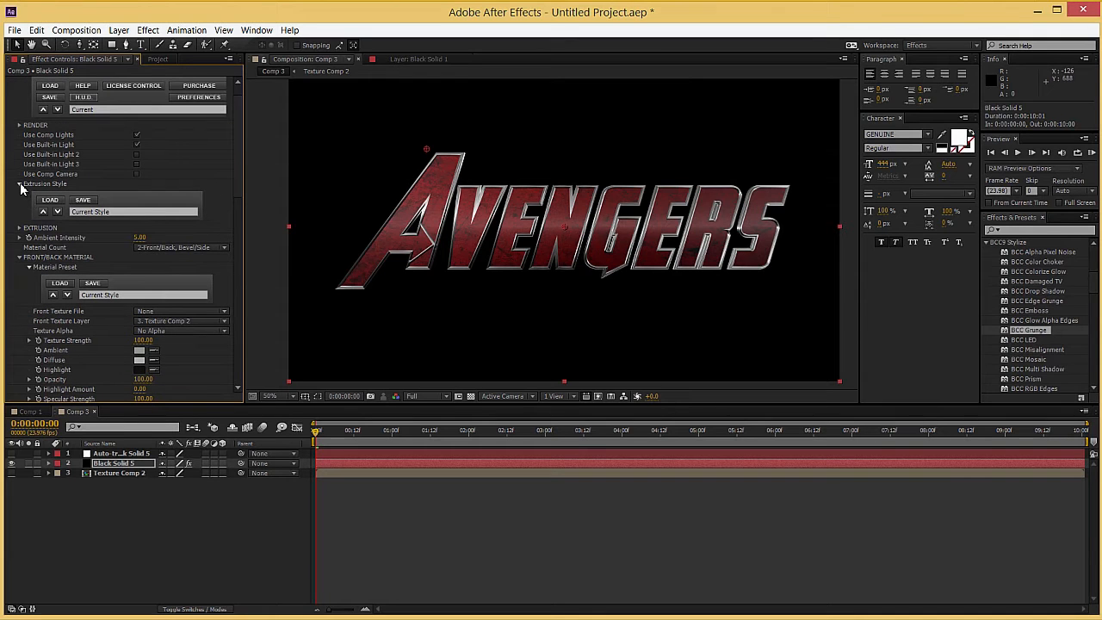
left_click(19, 184)
right_click(167, 526)
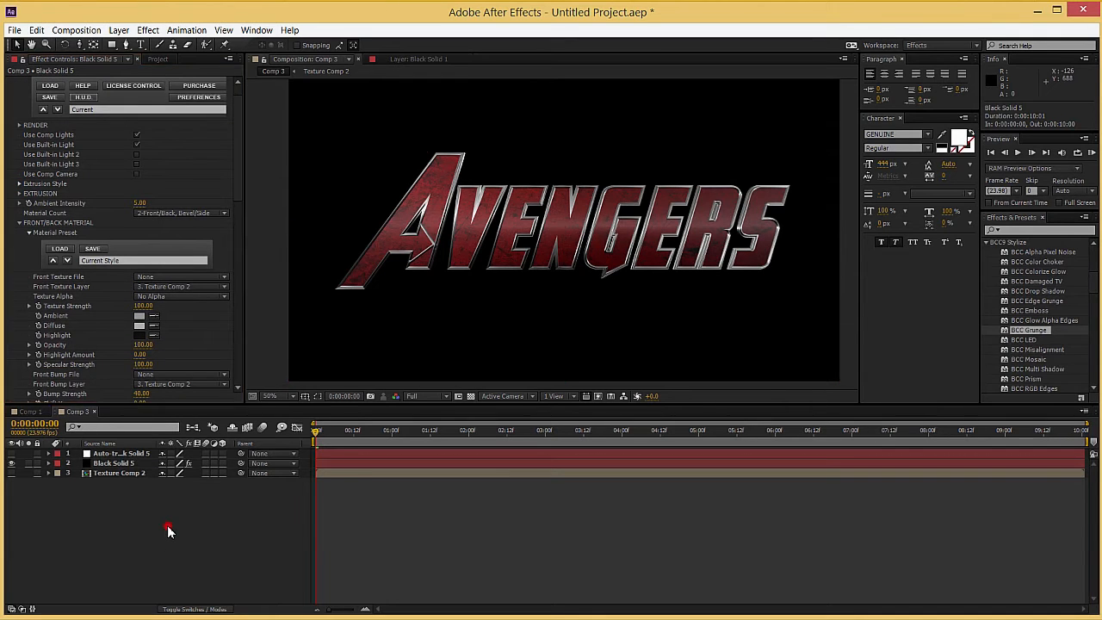
mouse_move(242, 394)
left_click(407, 453)
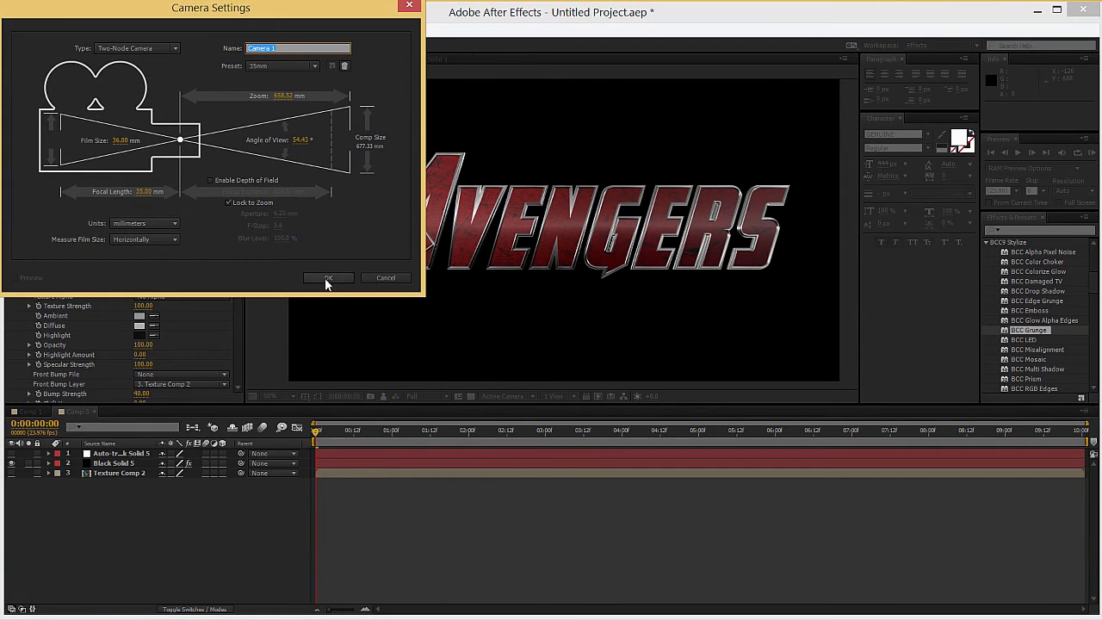
left_click(328, 279)
left_click(112, 473)
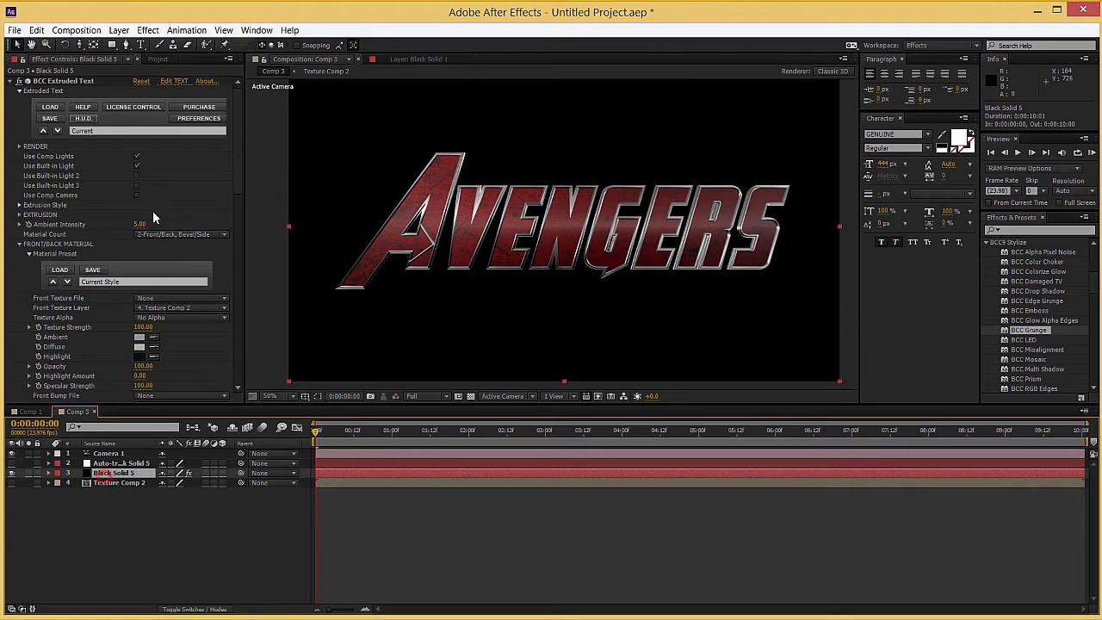
left_click(137, 196)
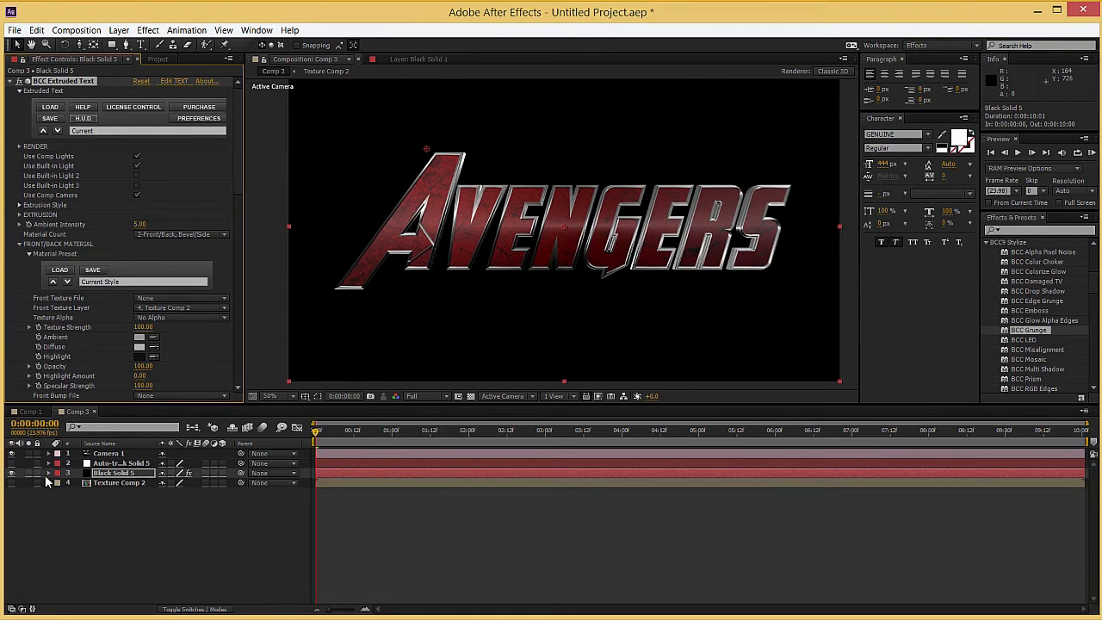
left_click(126, 522)
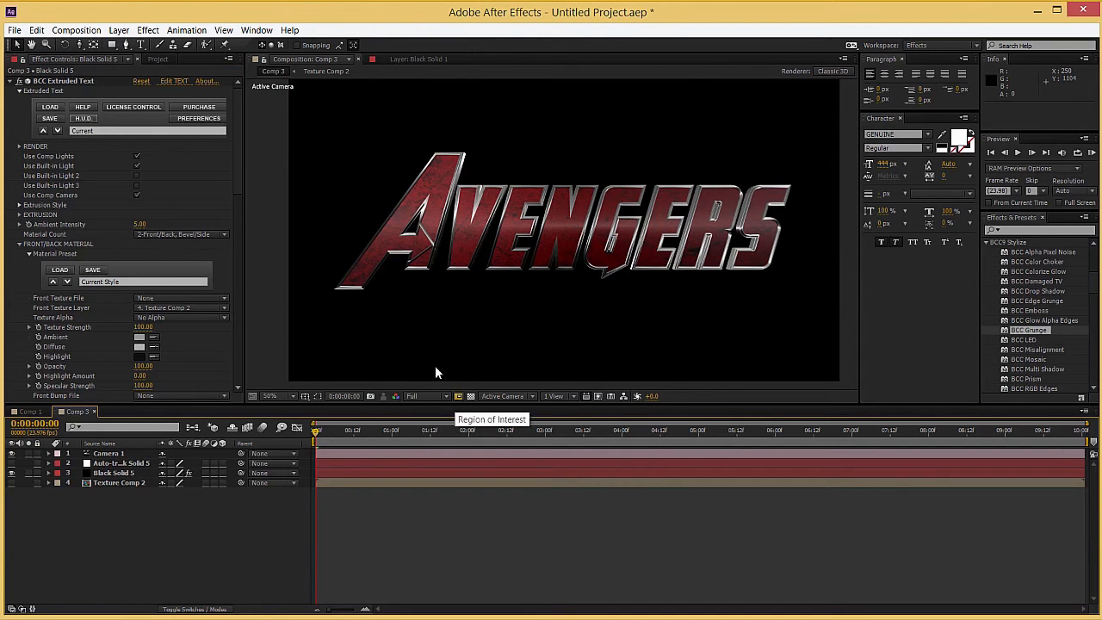
Step: Find the BCC RGB Edges effect and apply it to Black Solid 5
left_click(10, 81)
scroll(527, 228, "up", 1)
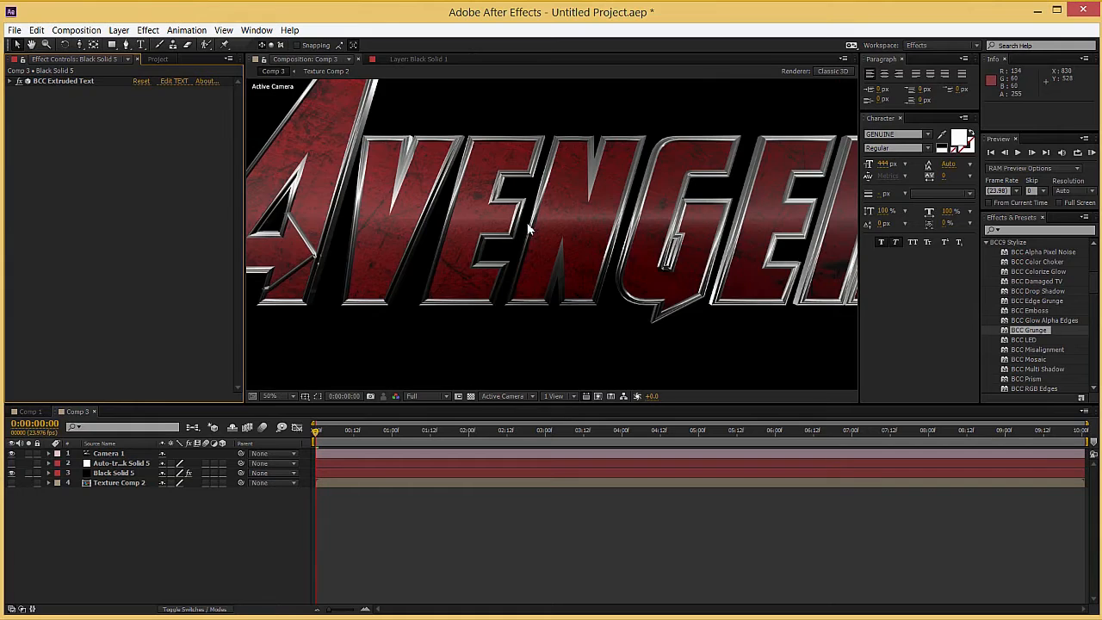
scroll(660, 231, "down", 1)
left_click(1051, 230)
type("rgb e")
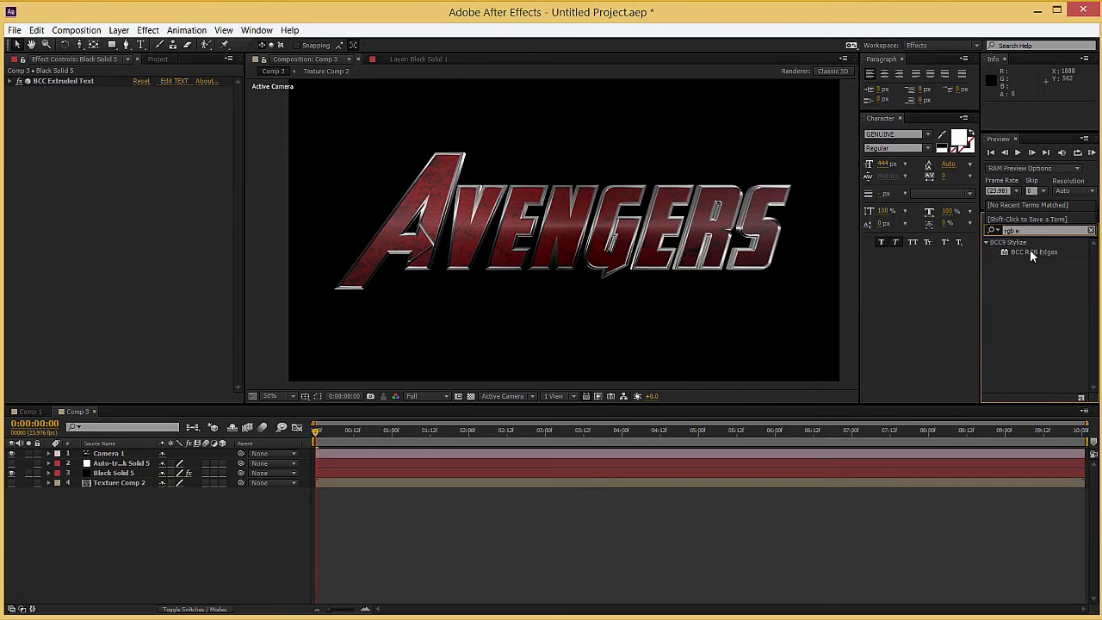
left_click_drag(1030, 249, 399, 473)
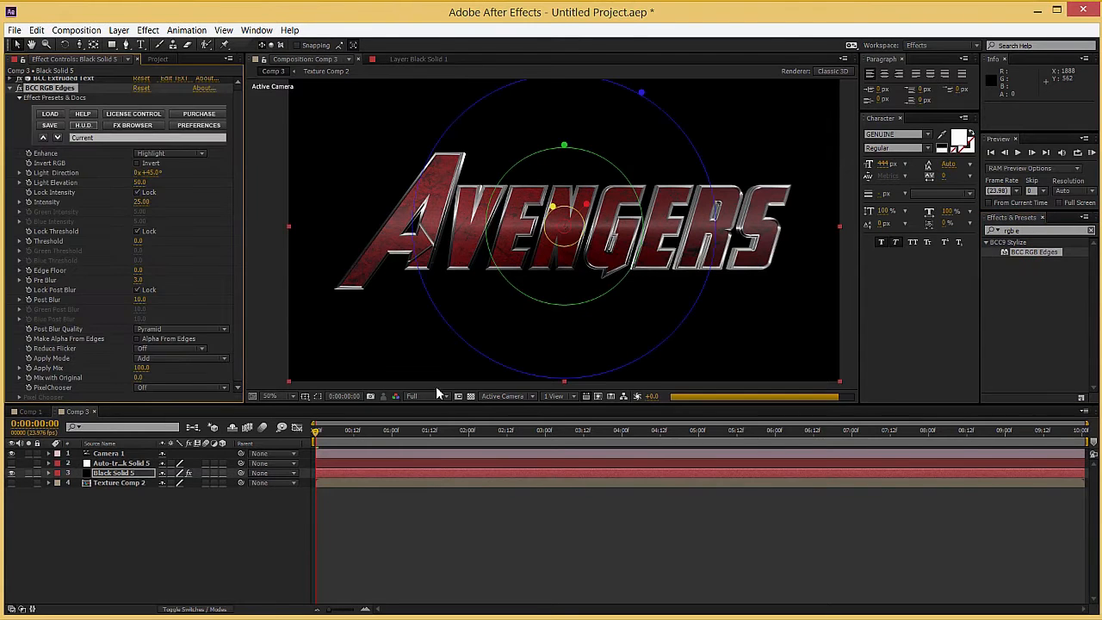
Step: Set the RGB Edges effect's Enhance option to Shadow and its Apply Mode to Multiply
left_click(165, 154)
left_click(169, 180)
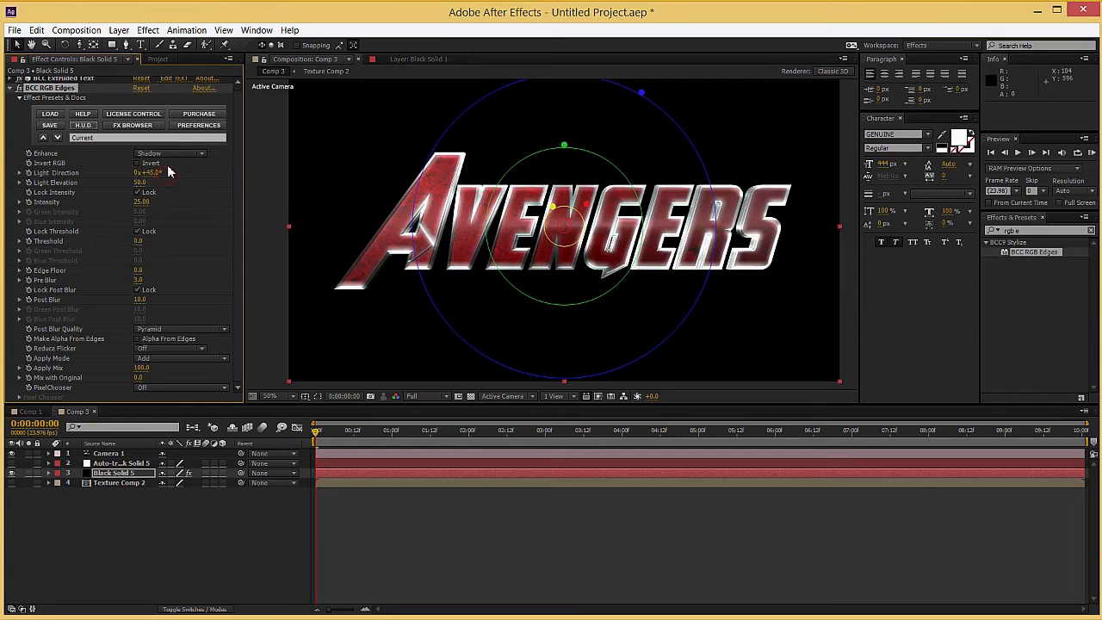
left_click(200, 358)
left_click(204, 335)
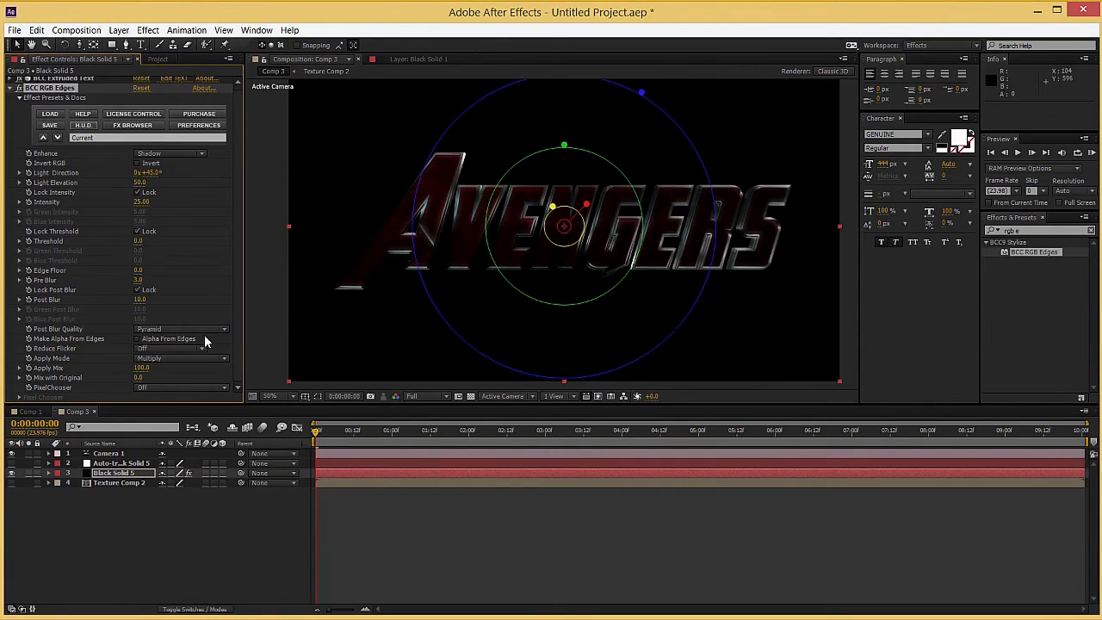
Step: Set the RGB Edges effect's Pre Blur to 0.4 and Post Blur to 5
key("period")
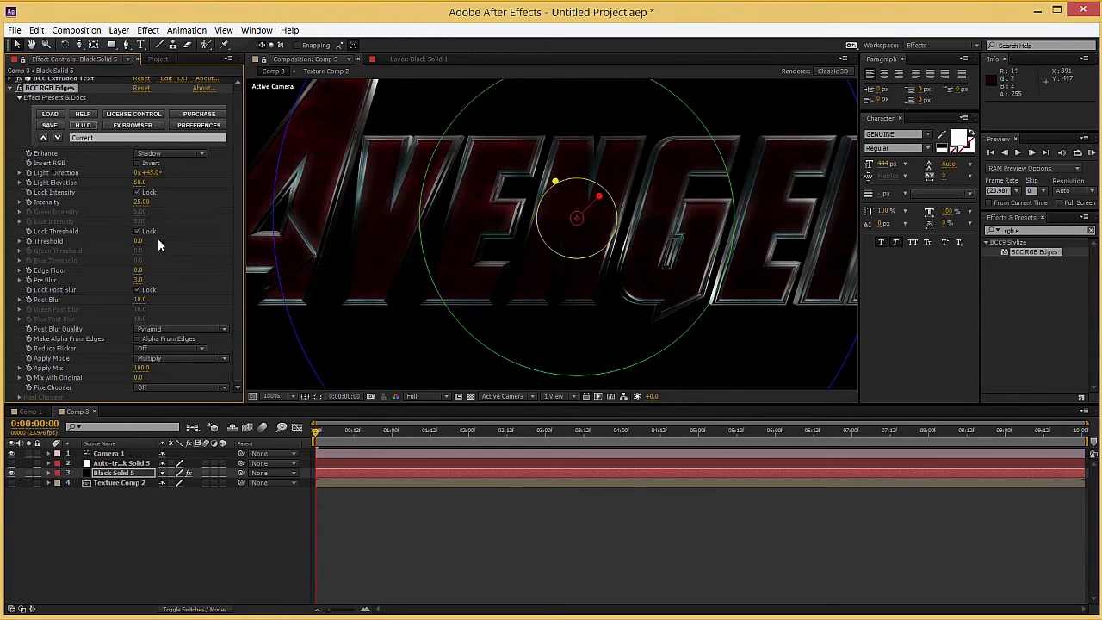
left_click_drag(137, 280, 124, 282)
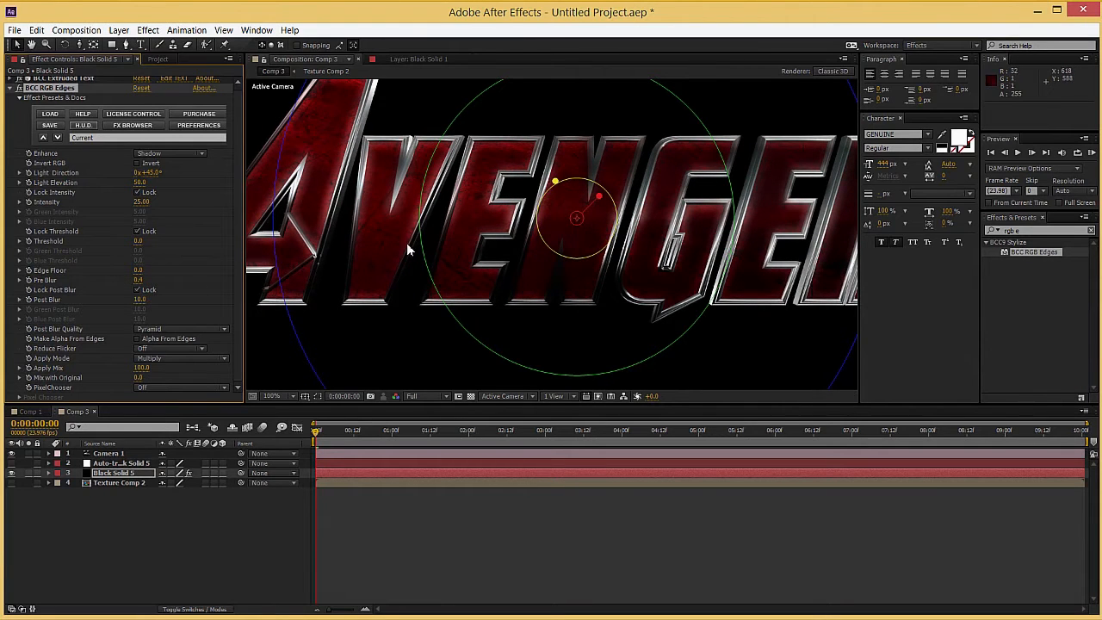
left_click_drag(136, 300, 136, 300)
Step: Set the RGB Edges effect's Mix with Original to 48 and turn its Light Direction to about 48.1°
mouse_move(571, 191)
left_mouse_down()
mouse_move(553, 199)
mouse_move(561, 195)
left_mouse_up()
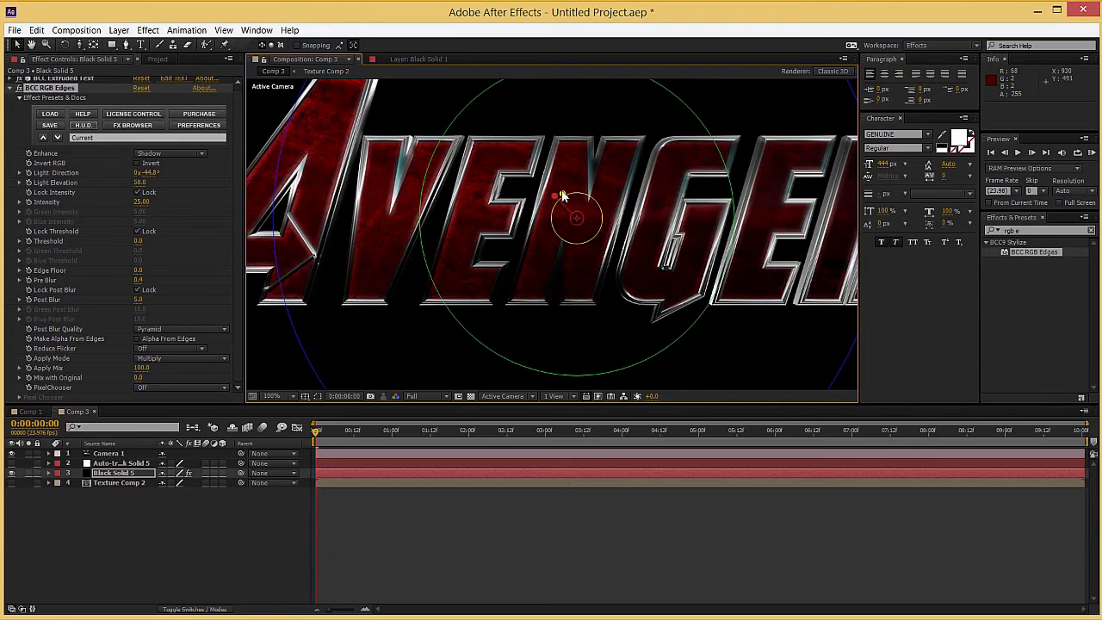
key("comma")
key("comma")
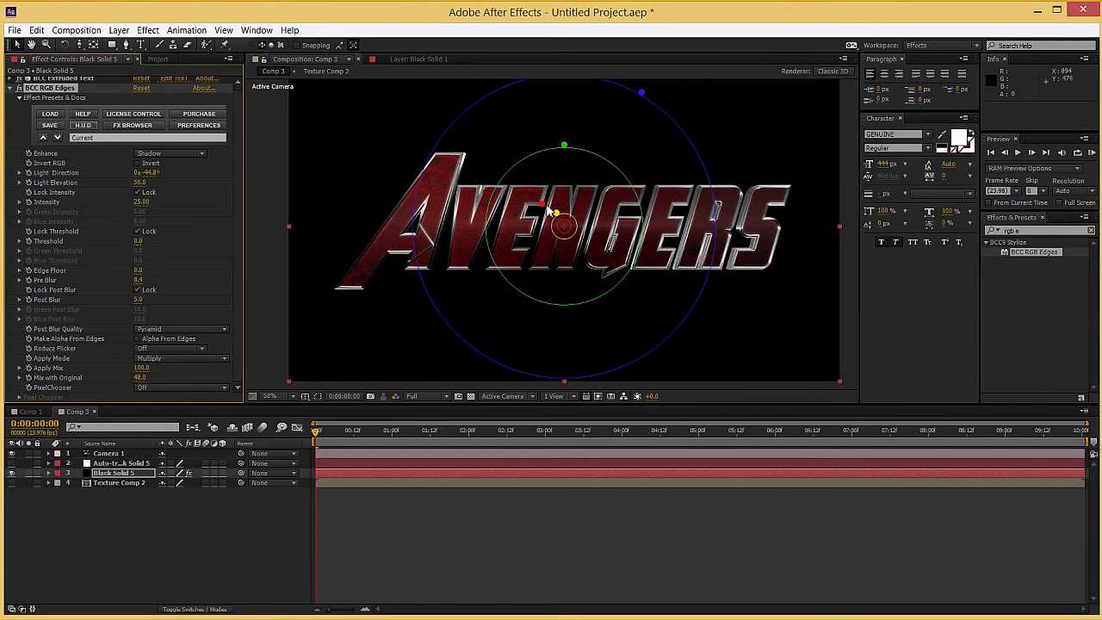
left_click_drag(543, 204, 613, 188)
key("slash")
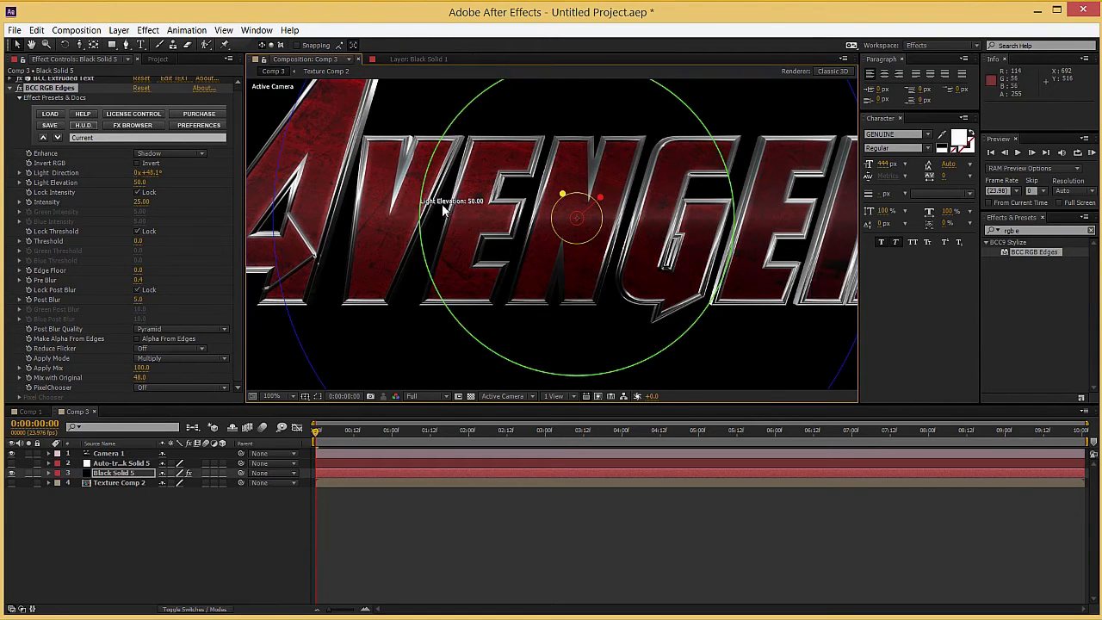
key("shift+slash")
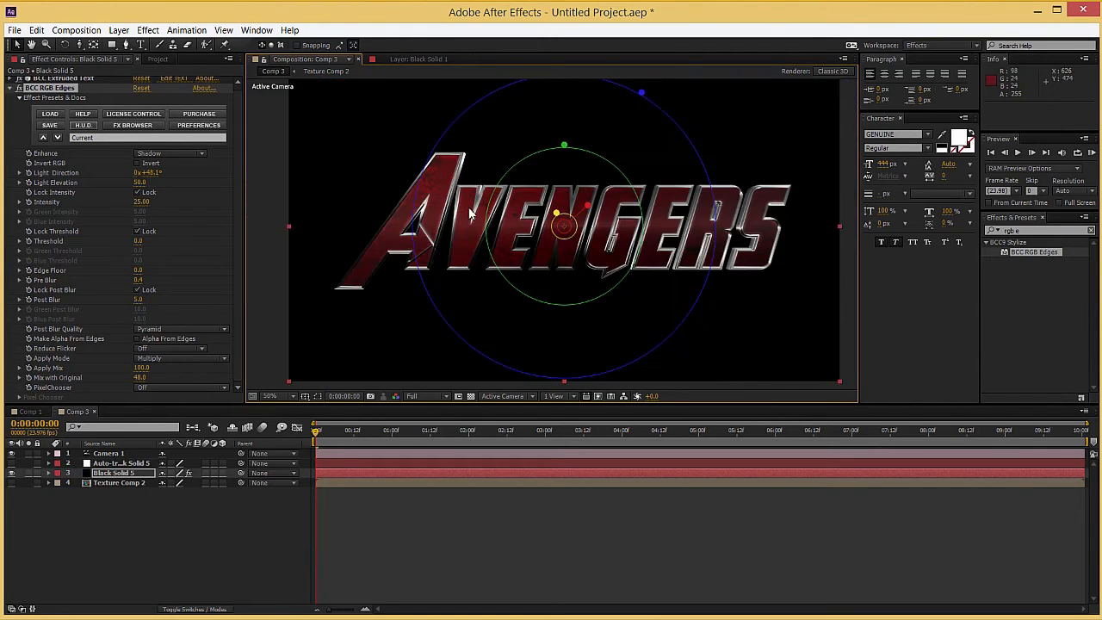
Step: Make the Auto-traced Black Solid 5 layer visible and apply the Generate category's Stroke effect to it
left_click(110, 465)
left_click(11, 464)
left_click(1028, 230)
left_click_drag(1027, 229, 921, 235)
key("BackSpace")
type("stroke")
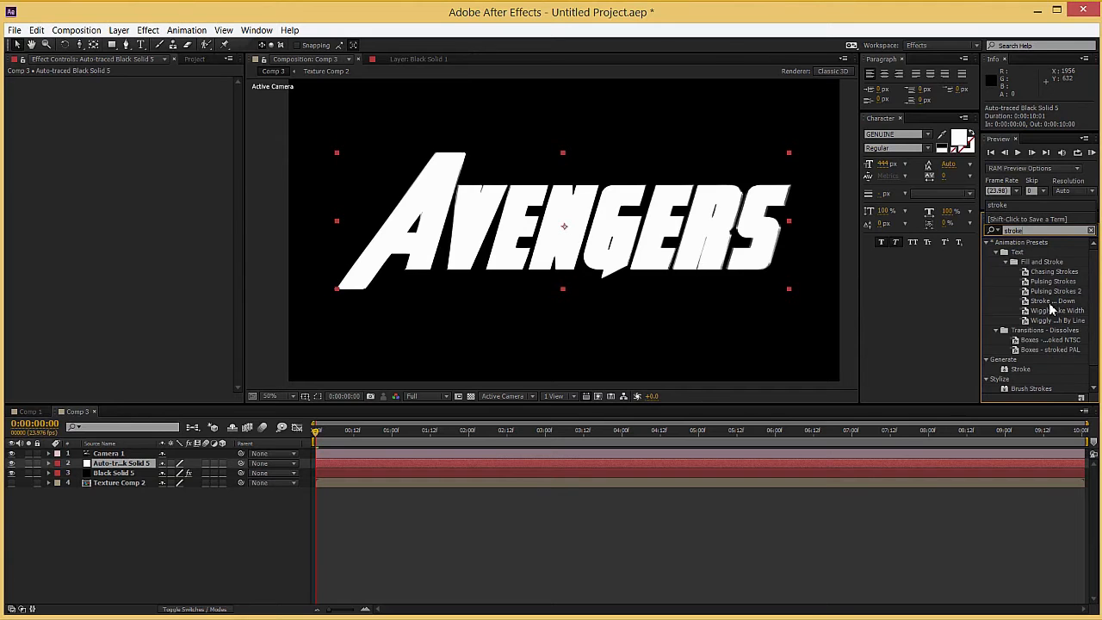
scroll(1027, 346, "down", 1)
left_click_drag(1021, 349, 457, 463)
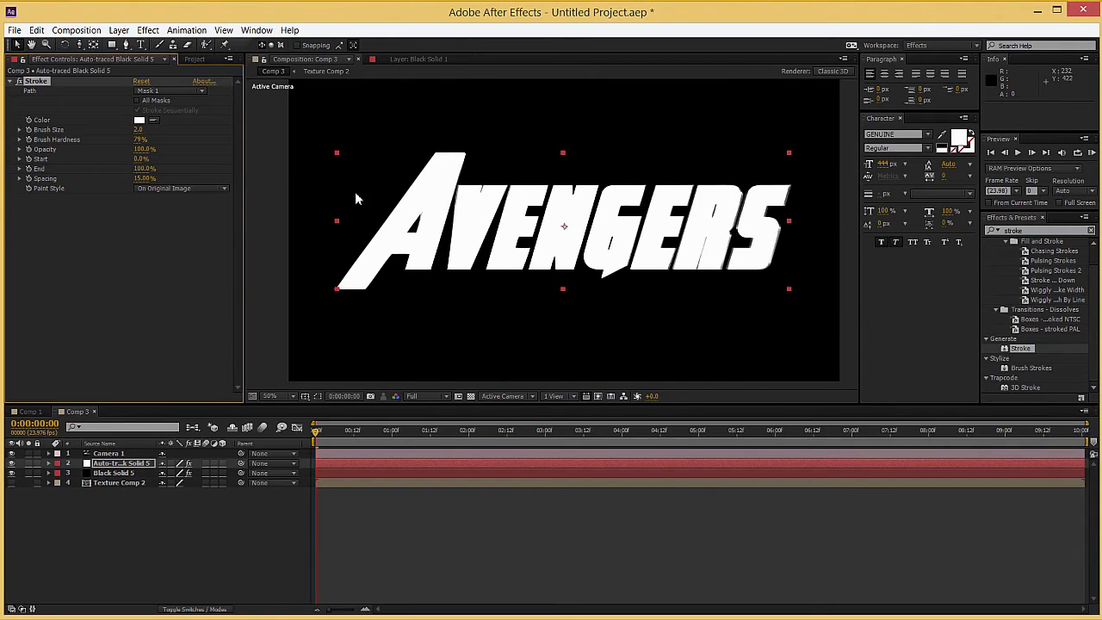
Step: Enable All Masks for the Stroke effect and set its color to red, FF0000
left_click(137, 101)
left_click(139, 123)
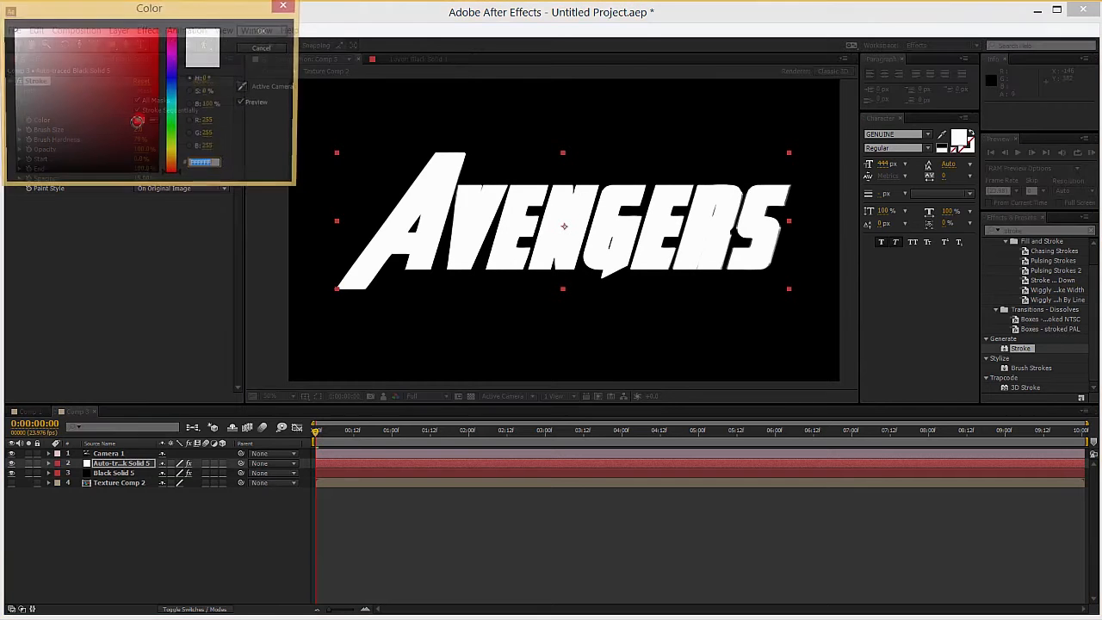
type("ff0000")
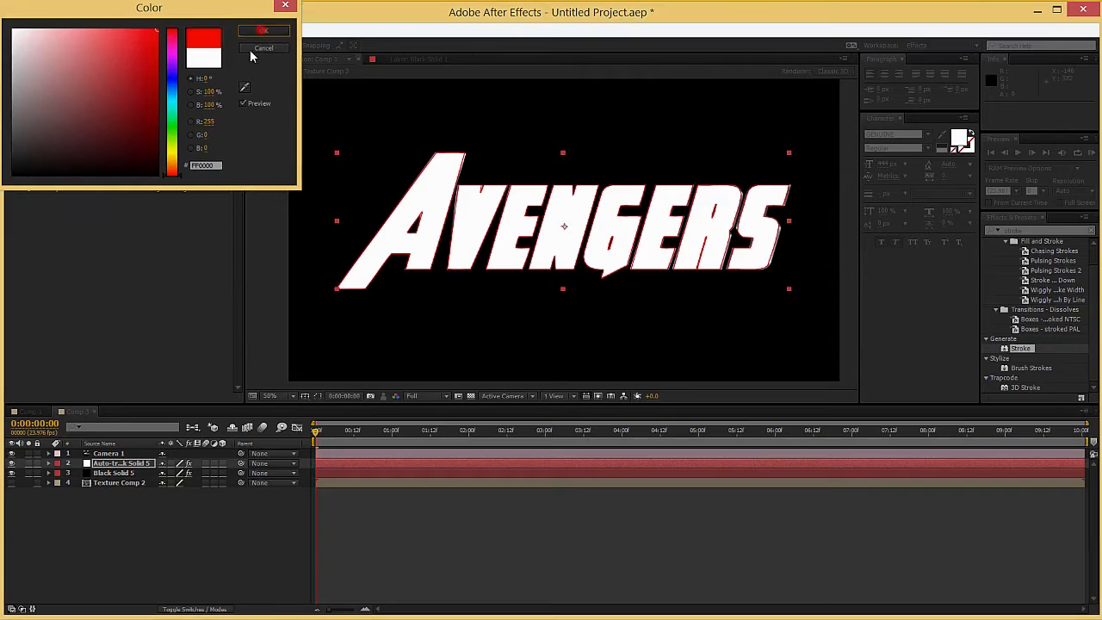
left_click(263, 32)
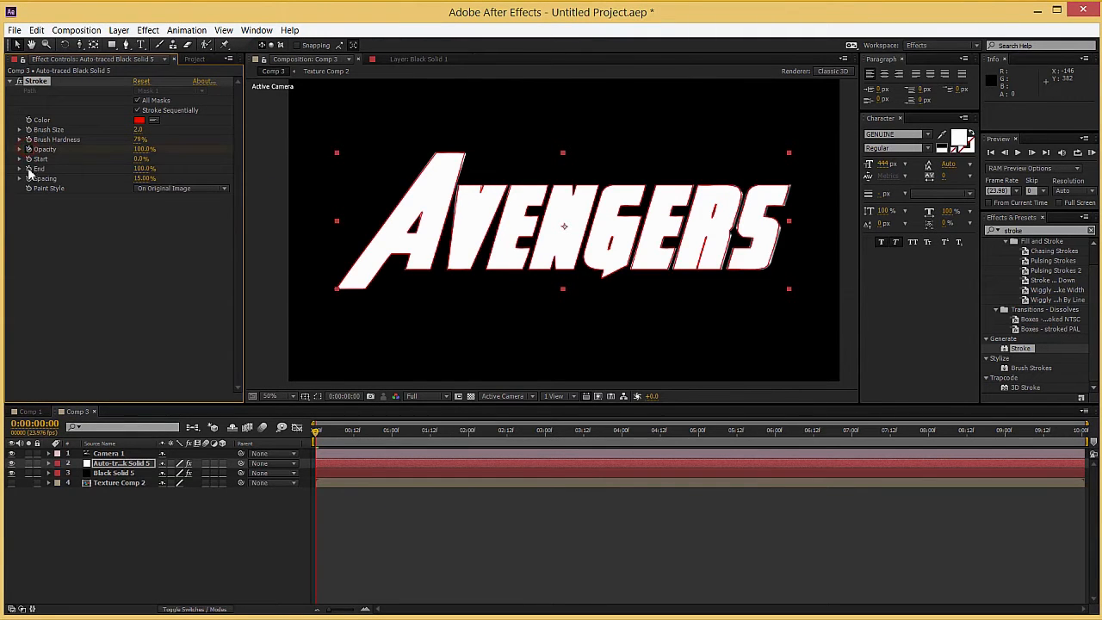
Step: Keyframe the Stroke effect at 0:00:00:00 with Opacity at 100% and End at 0%
left_click(143, 169)
type("0")
key("Return")
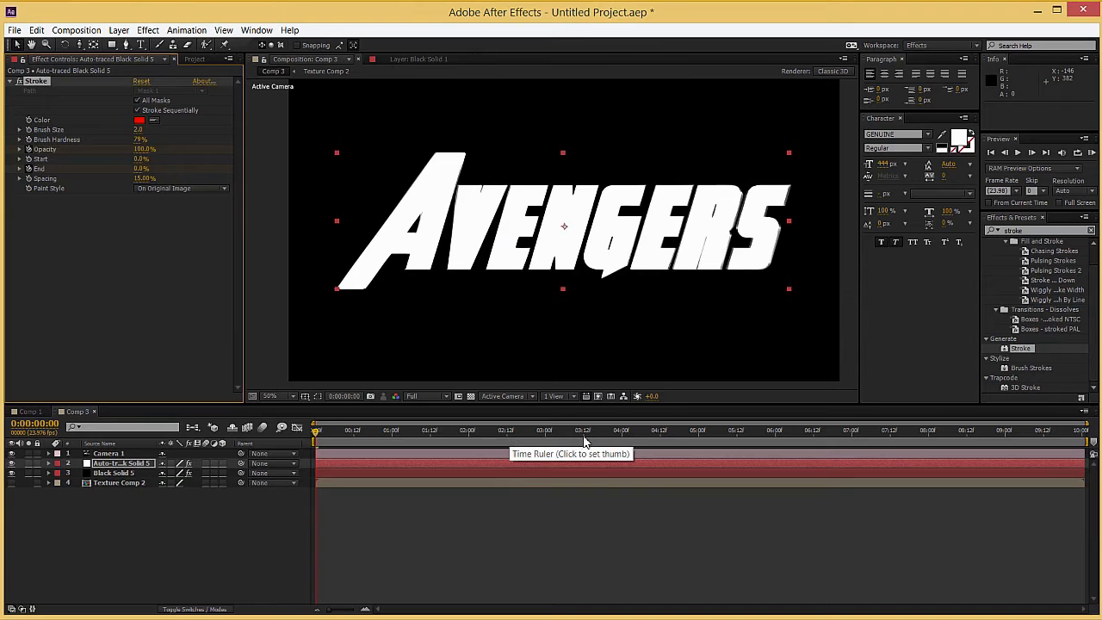
Step: Add Stroke keyframes at 0:00:04:00 with End at 60% and Opacity at 0%
left_click(621, 437)
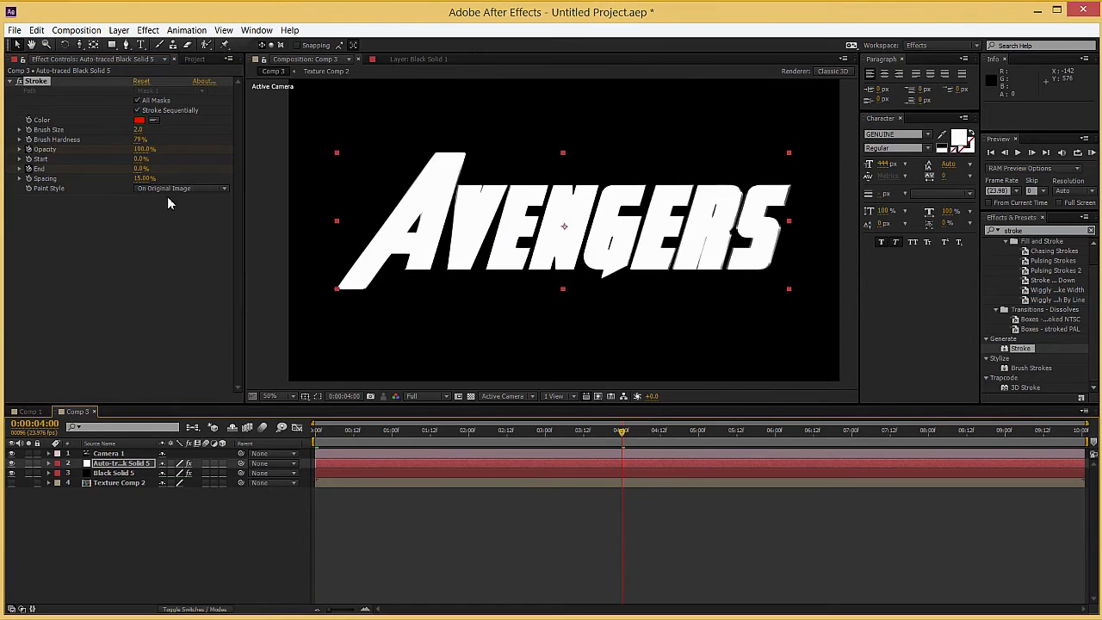
left_click(138, 169)
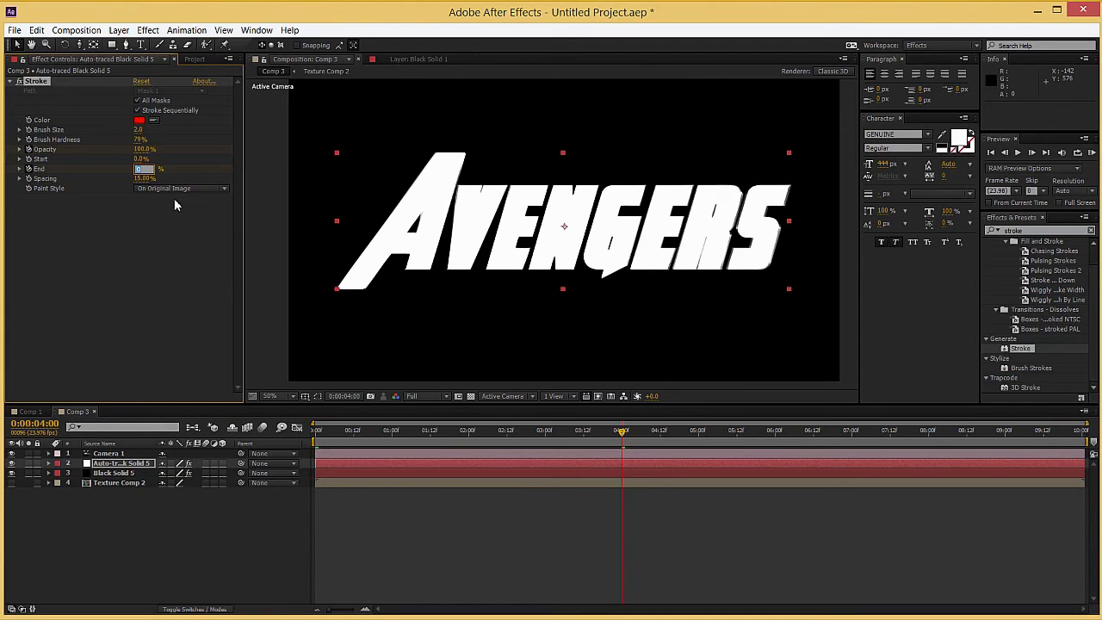
type("60")
key("Return")
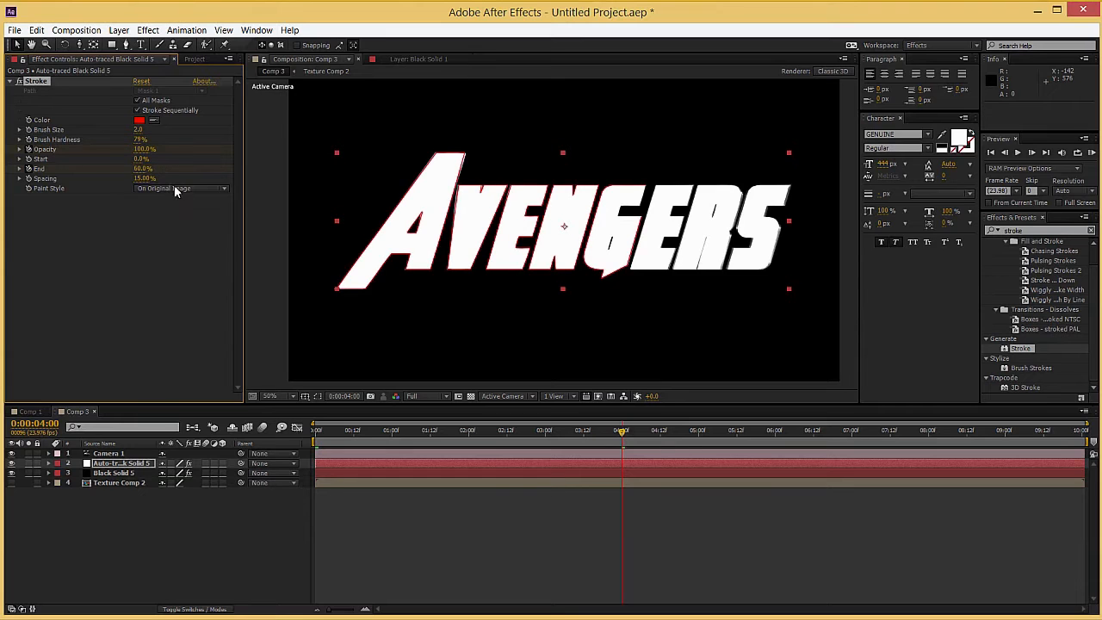
left_click(142, 150)
type("00")
key("Return")
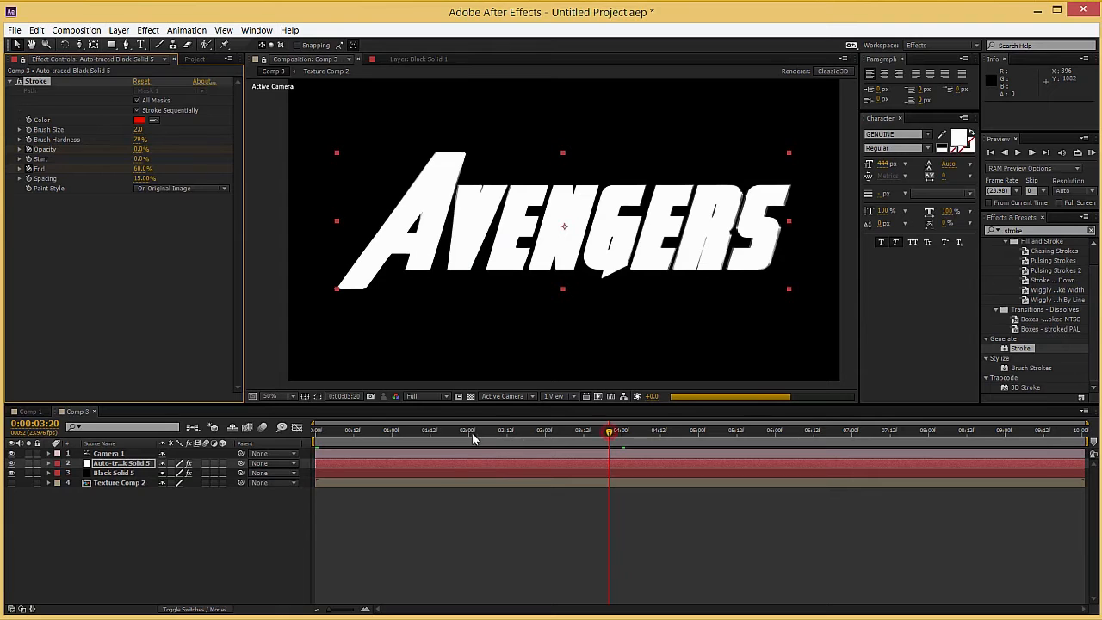
Step: Set the Stroke's Paint Style to On Transparent and scrub the timeline to check the animated outline
left_click(452, 434)
key("period")
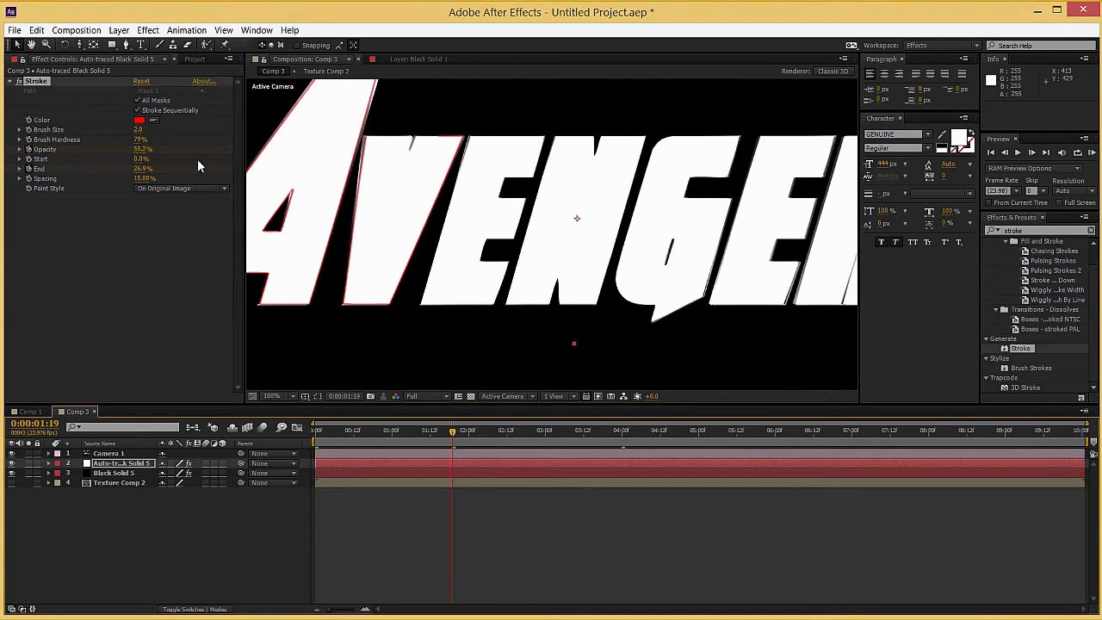
left_click(168, 187)
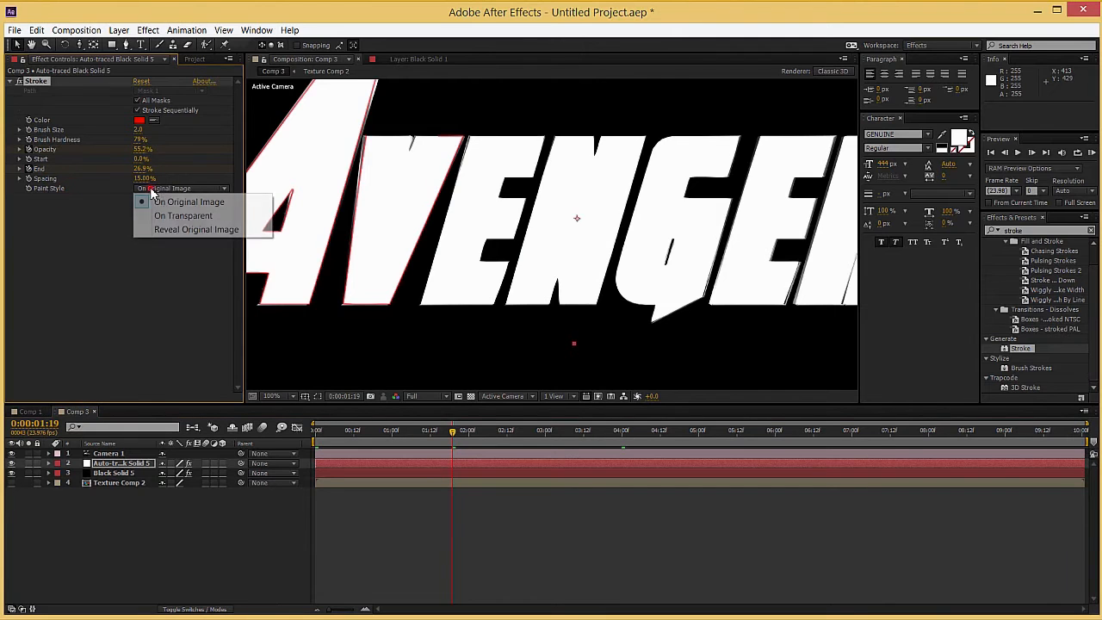
left_click(160, 215)
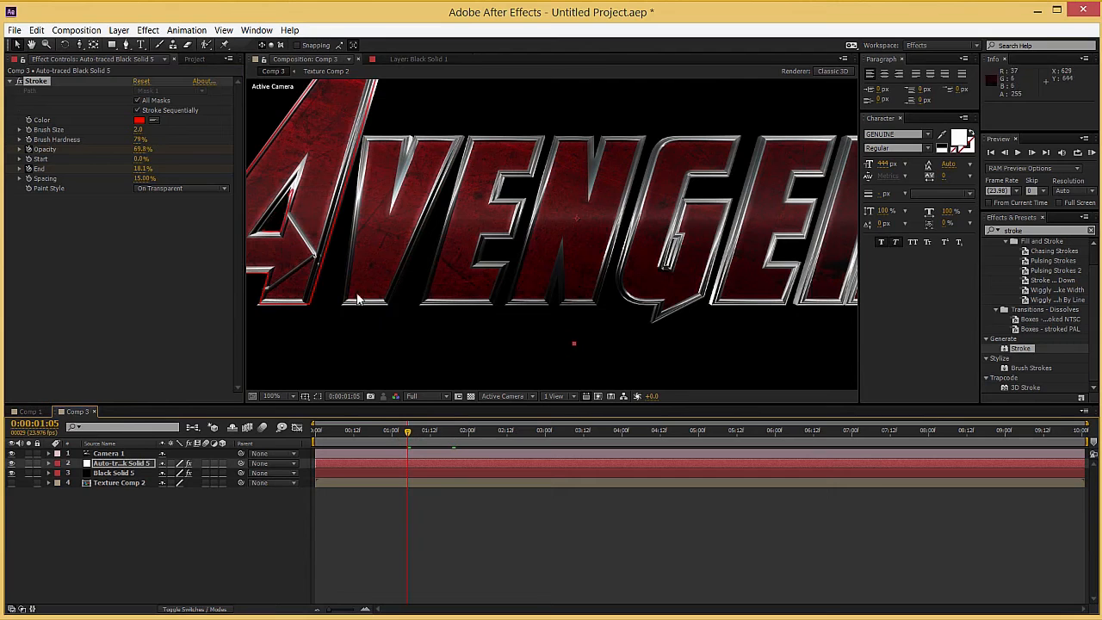
left_click_drag(420, 432, 431, 436)
left_click_drag(360, 434, 304, 435)
scroll(508, 232, "down", 1)
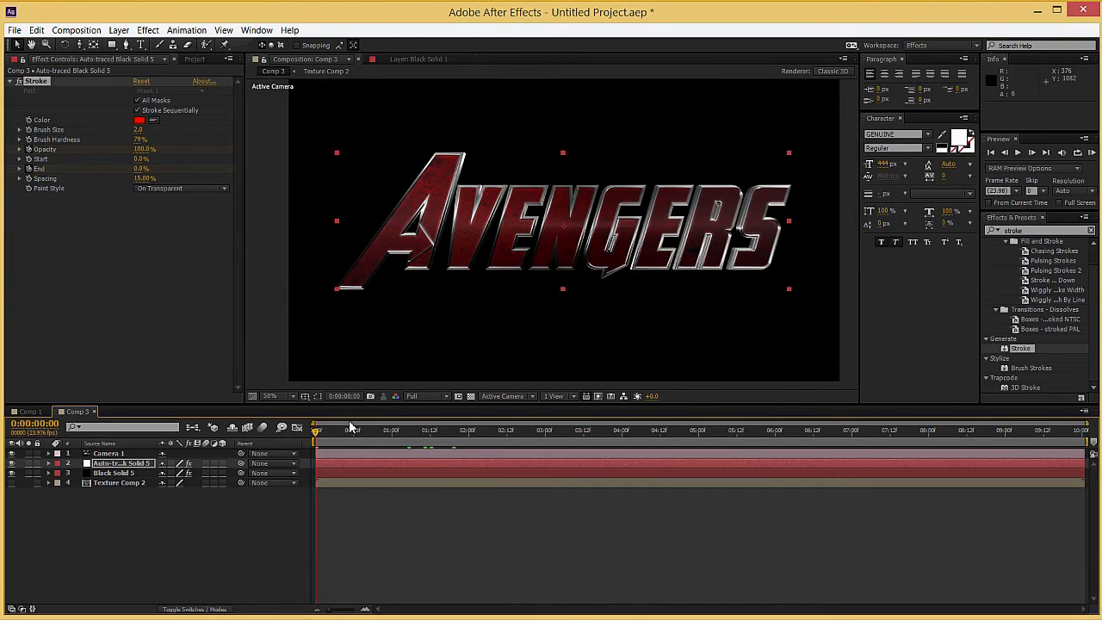
Step: Start keyframing Black Solid 5's layer Opacity with a value of 0% at 0:00:00:00
left_click_drag(329, 433, 280, 437)
left_click(128, 473)
key("t")
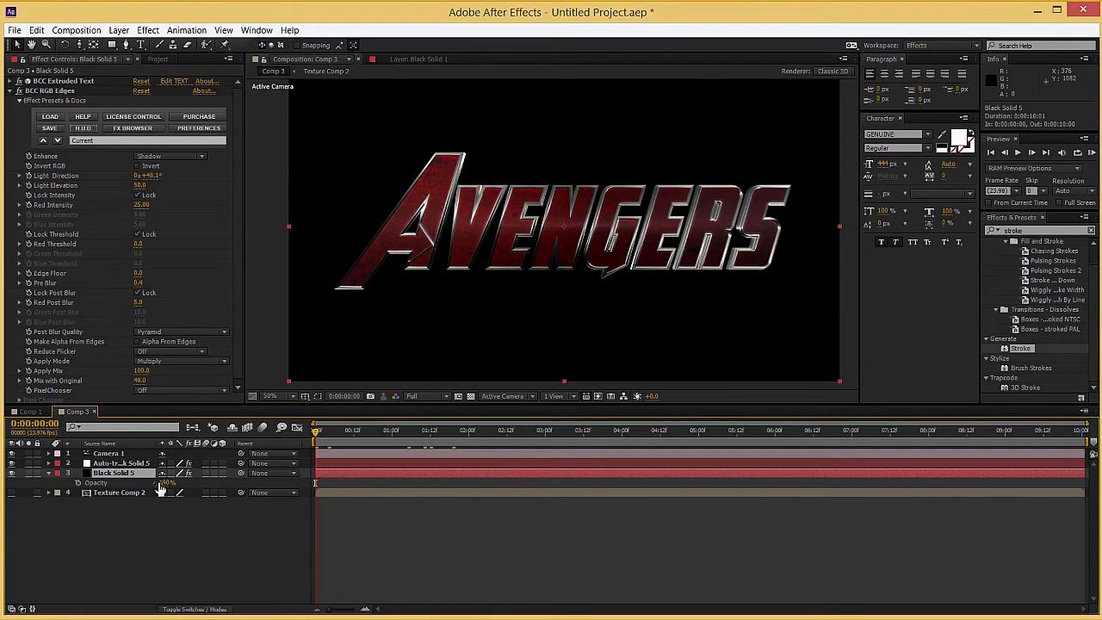
left_click(77, 483)
left_click(168, 483)
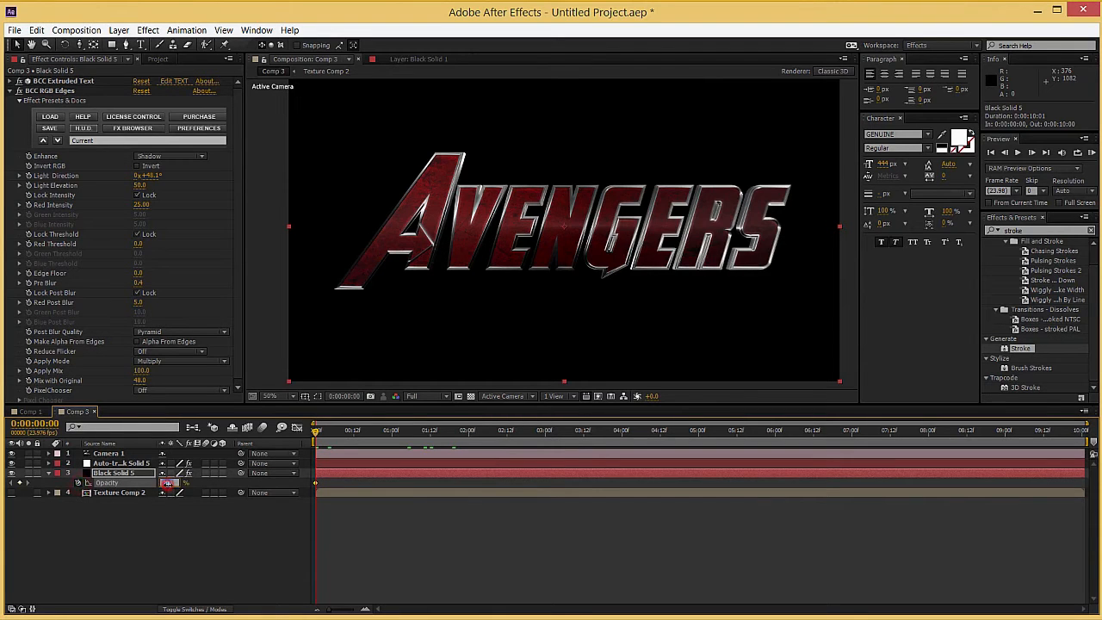
type("0")
key("Return")
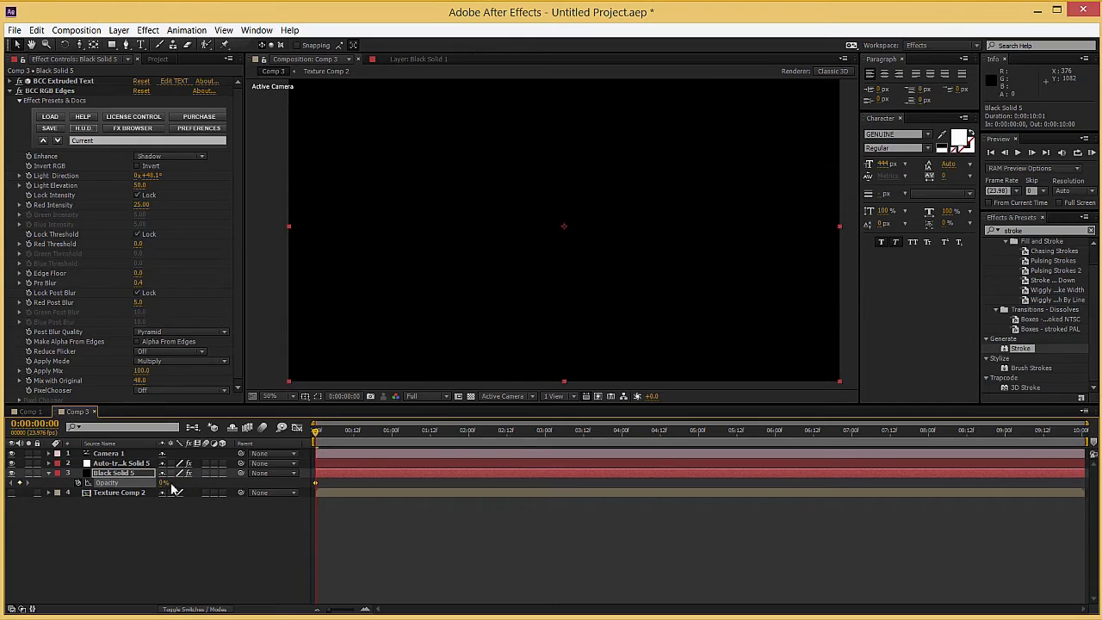
Step: Add a 100% Opacity keyframe to Black Solid 5 at 0:00:02:17 and scrub through the fade-in
left_click(524, 433)
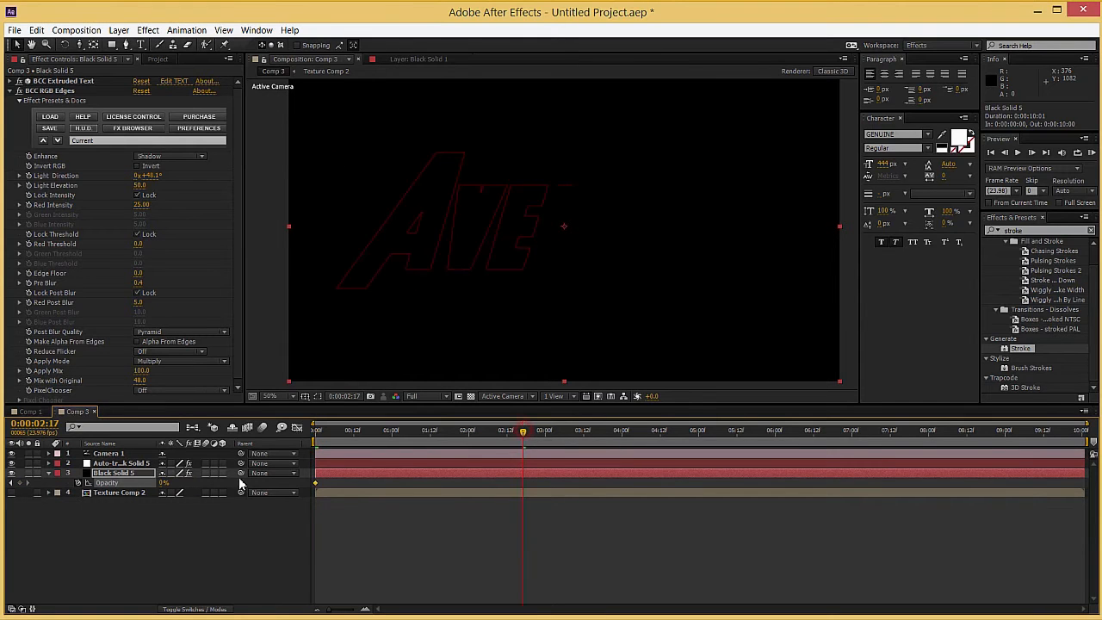
left_click(164, 483)
type("100")
key("Return")
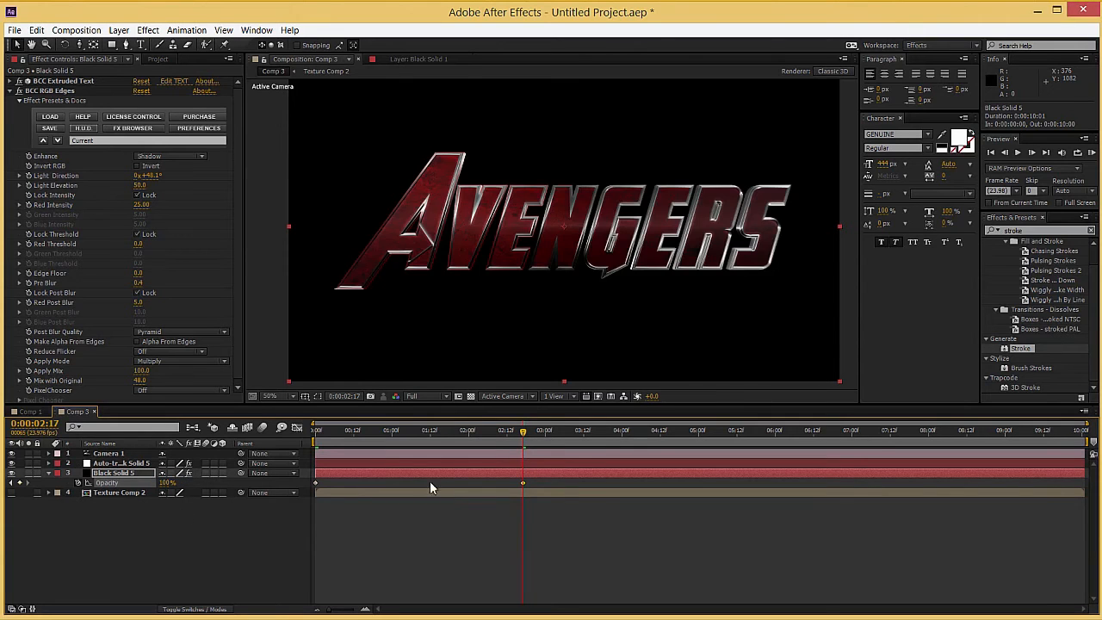
left_click(387, 435)
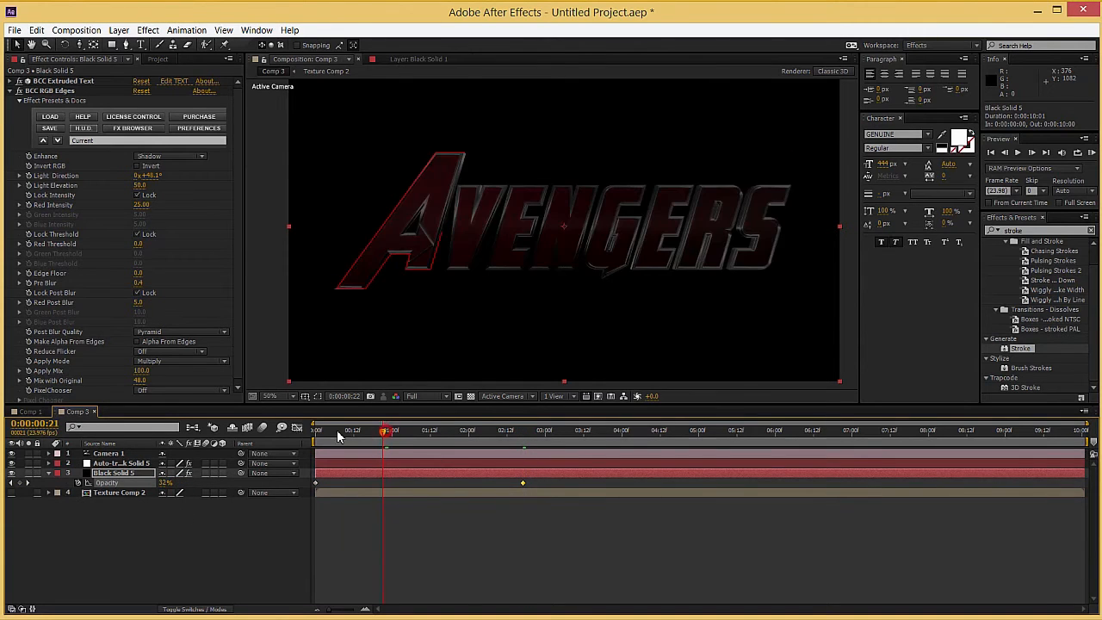
left_click(327, 432)
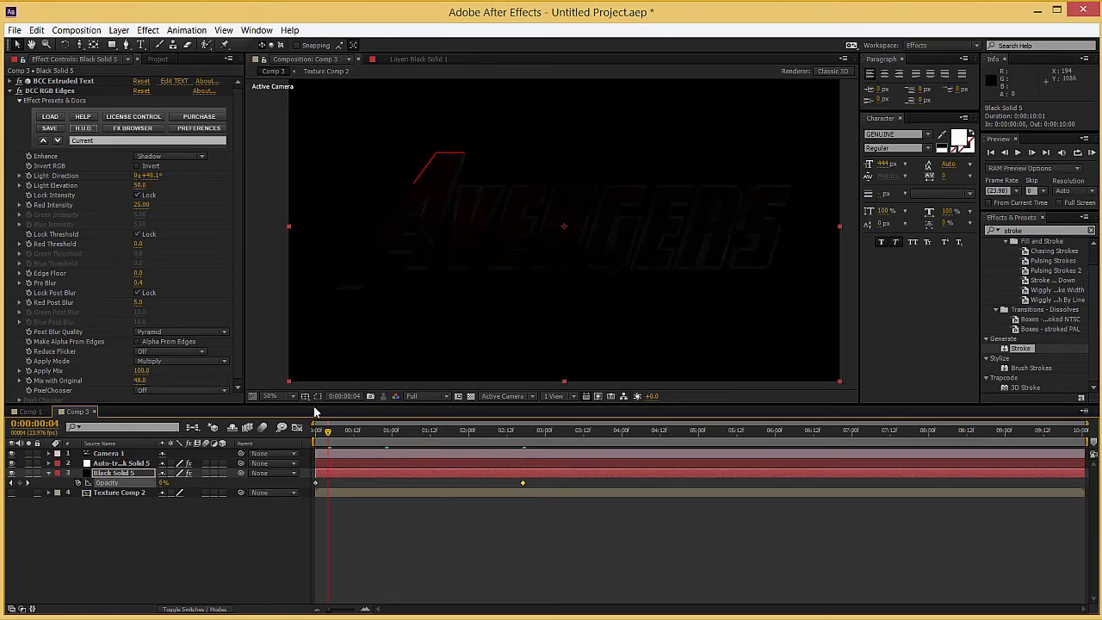
left_click_drag(335, 434, 376, 435)
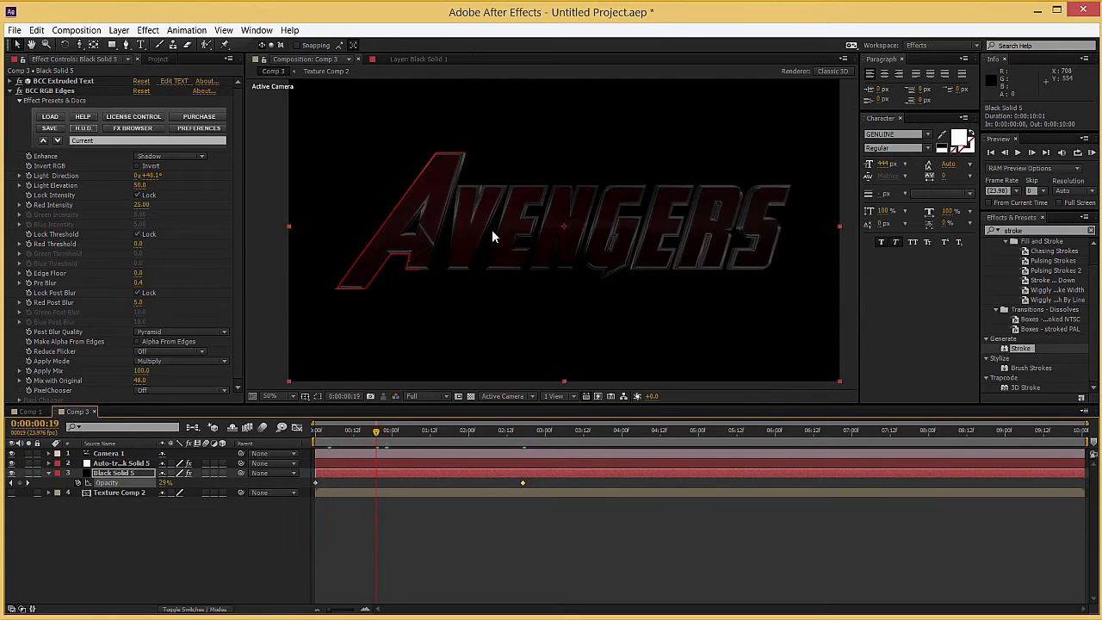
Step: Turn off Stroke Sequentially on the auto-traced layer and scrub the timeline to check how the letter outlines animate
left_click(120, 464)
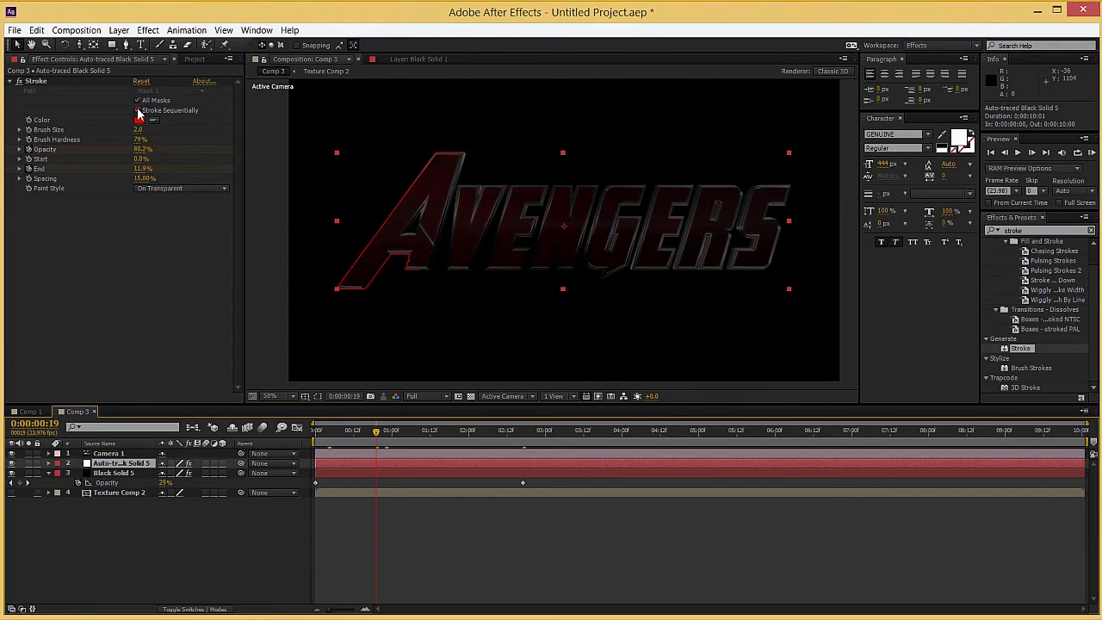
left_click(138, 111)
left_click(361, 433)
left_click_drag(340, 434, 389, 435)
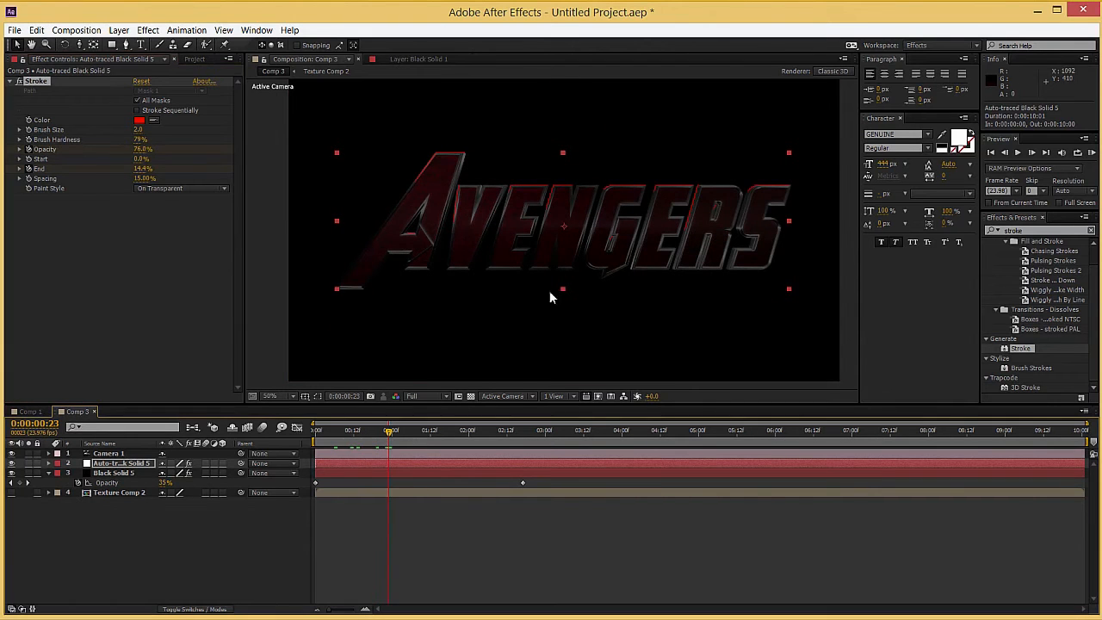
left_click(410, 434)
left_click_drag(436, 439, 449, 439)
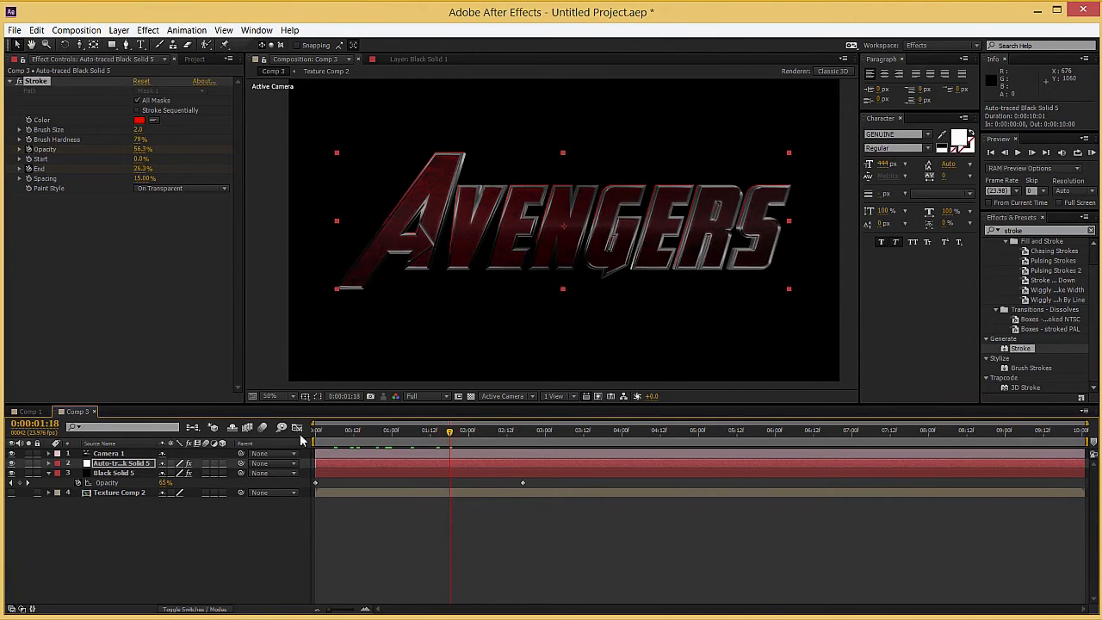
left_click(324, 435)
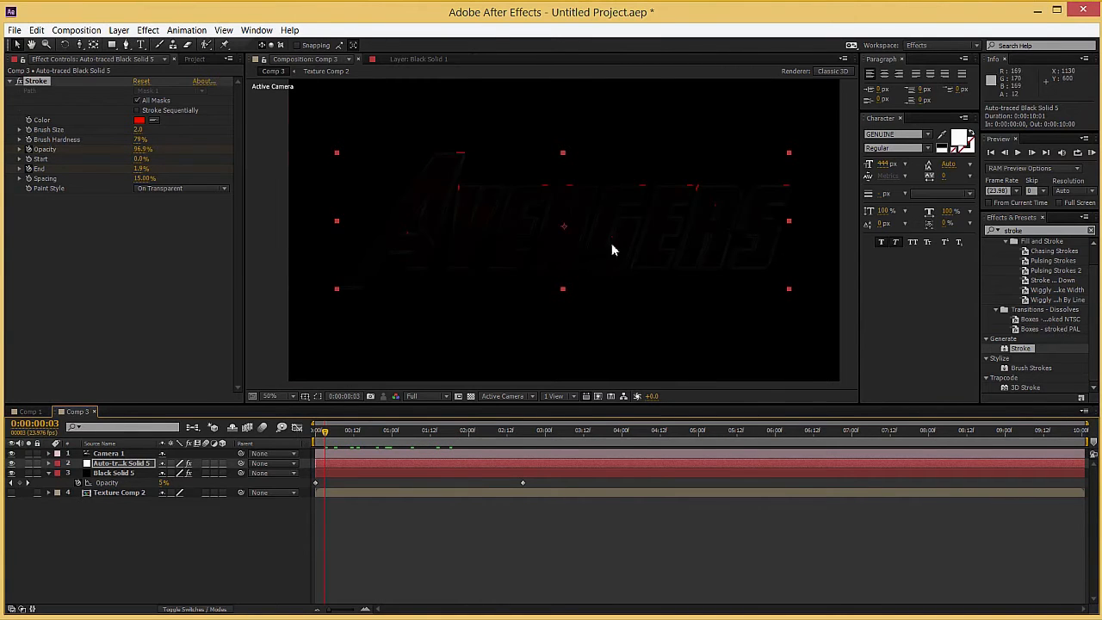
left_click(375, 447)
left_click(418, 444)
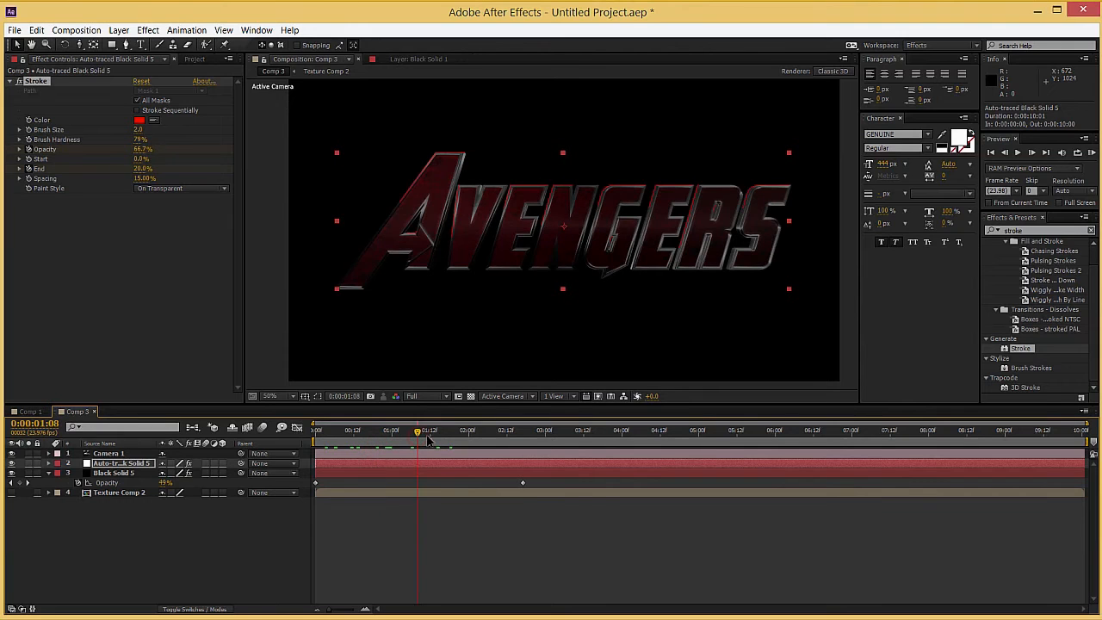
left_click(463, 437)
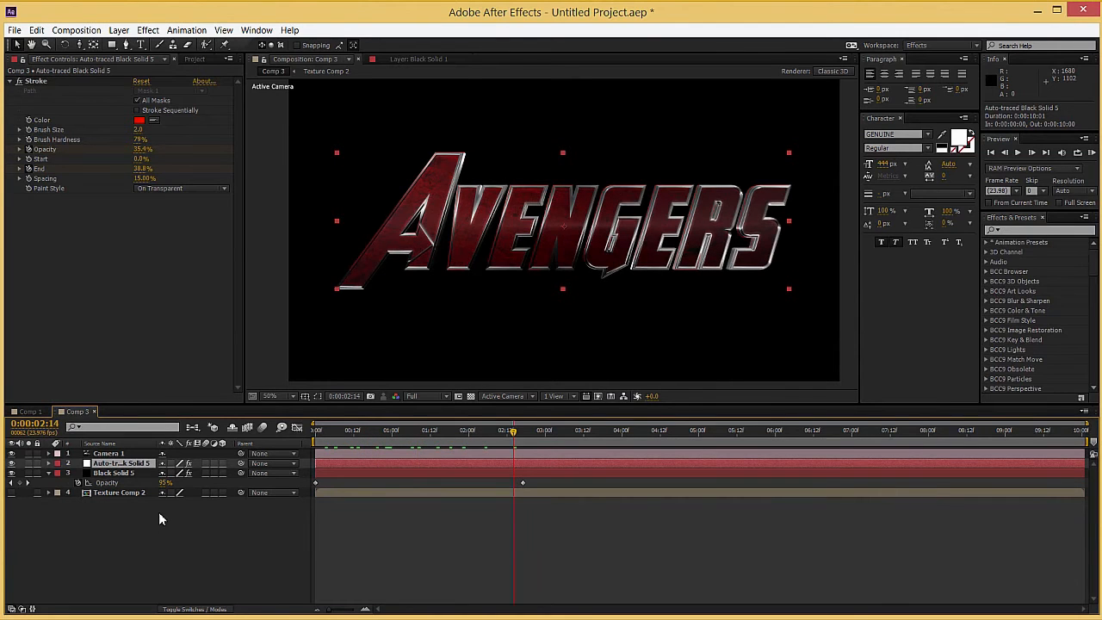
left_click(137, 527)
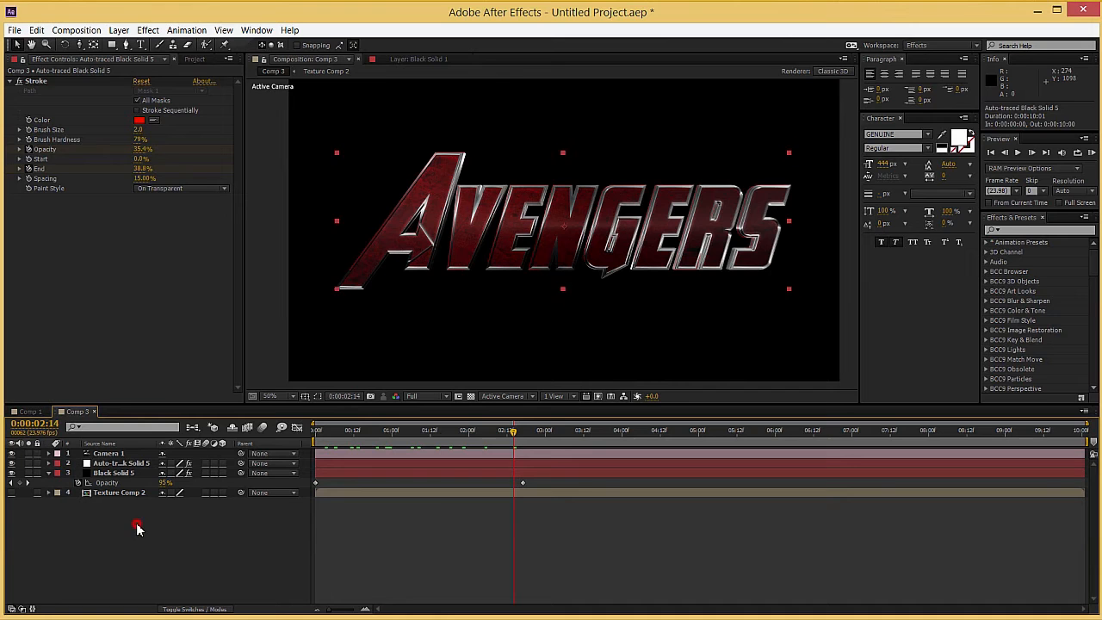
Step: Create a new comp-sized black solid, apply BCC Lens Flare 3D to it and set its blending mode to Screen
key("ctrl+y")
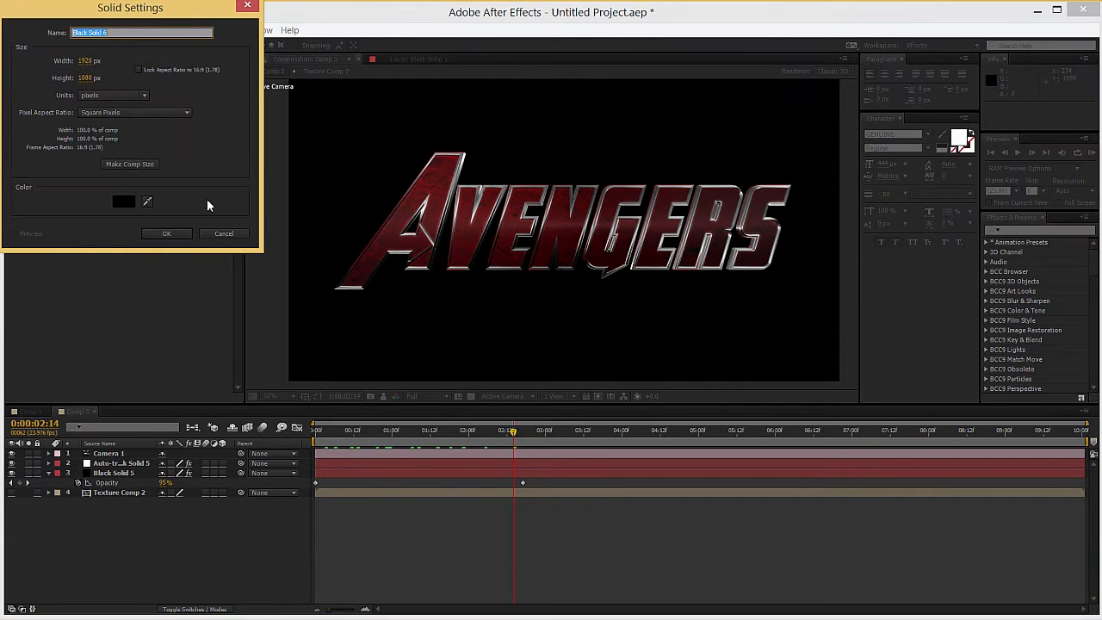
key("Return")
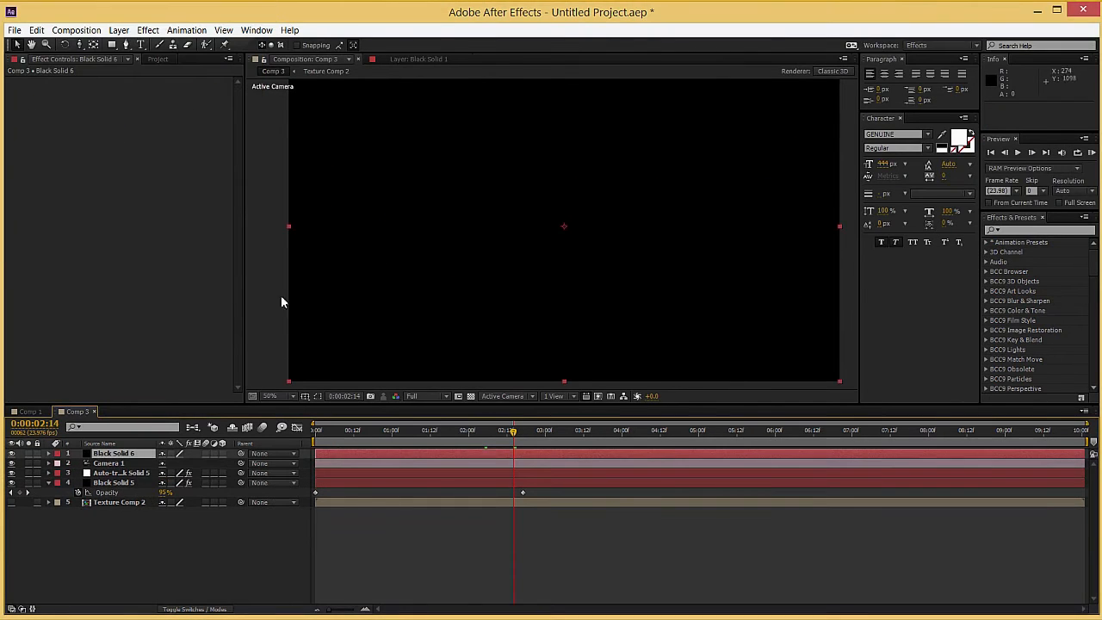
left_click(1023, 231)
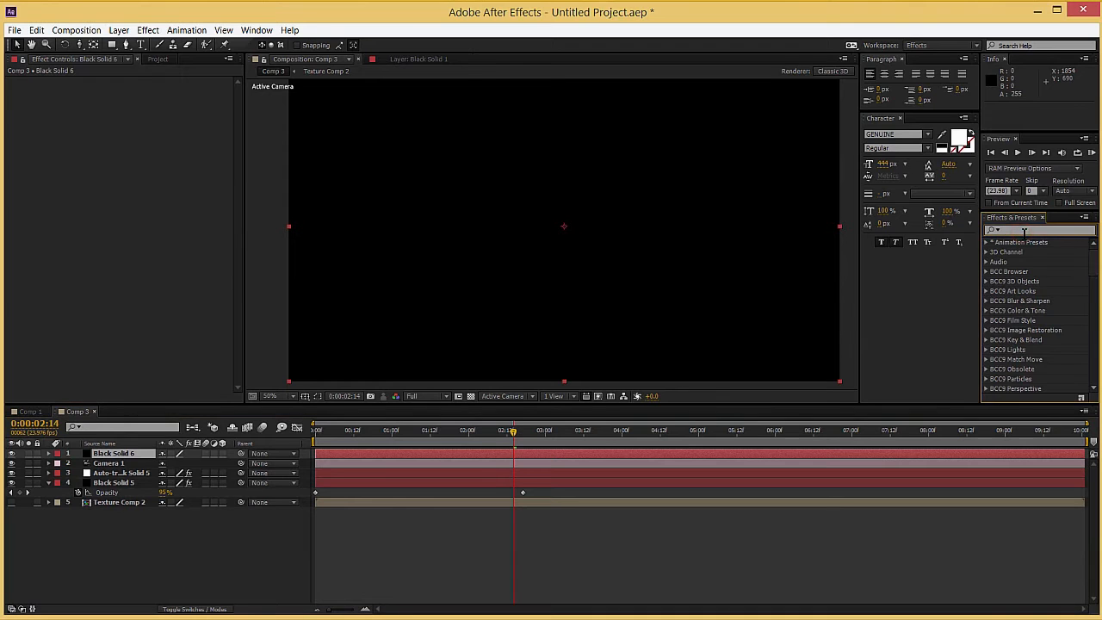
type("lens")
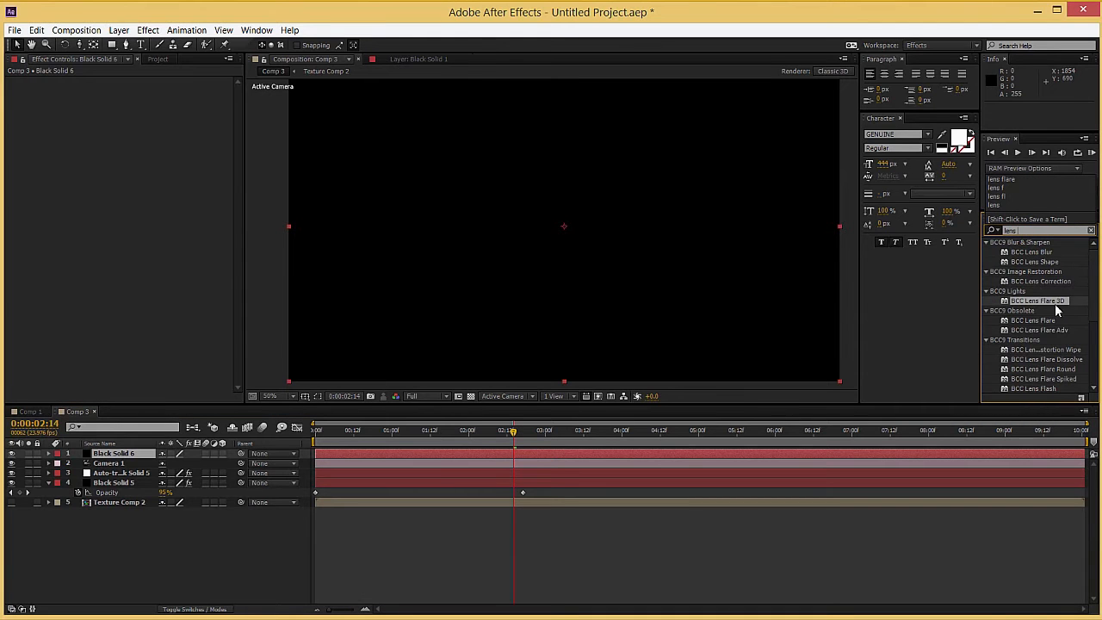
mouse_move(1059, 301)
left_mouse_down()
mouse_move(630, 384)
mouse_move(463, 471)
mouse_move(475, 454)
left_mouse_up()
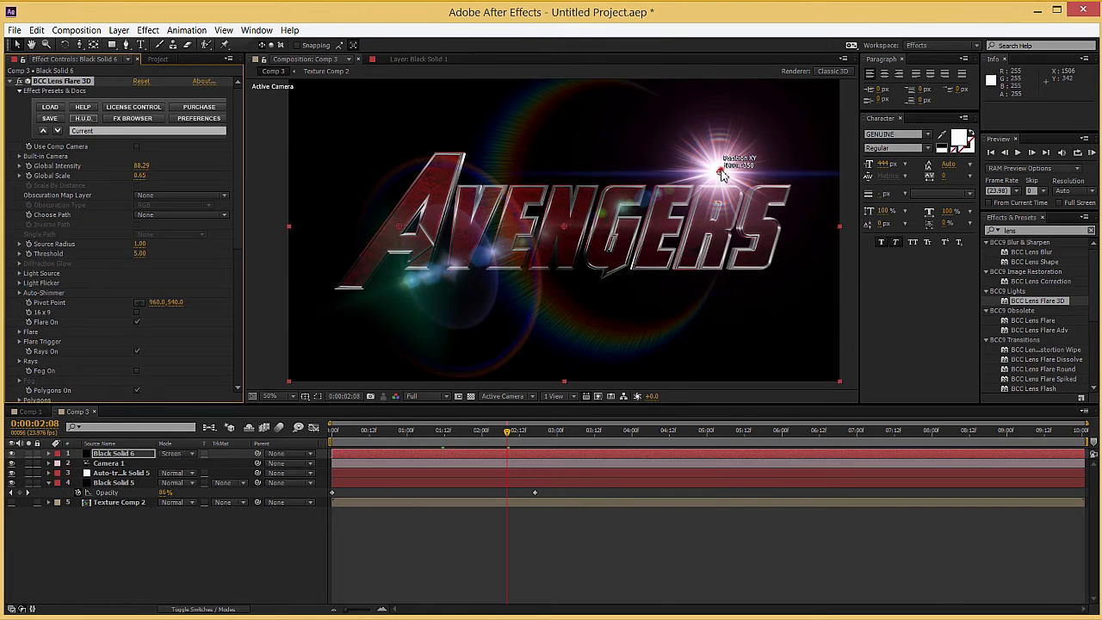
Step: Load the Disable_All_Groups.bsp preset for BCC Lens Flare 3D on Black Solid 6
left_click_drag(722, 174, 586, 200)
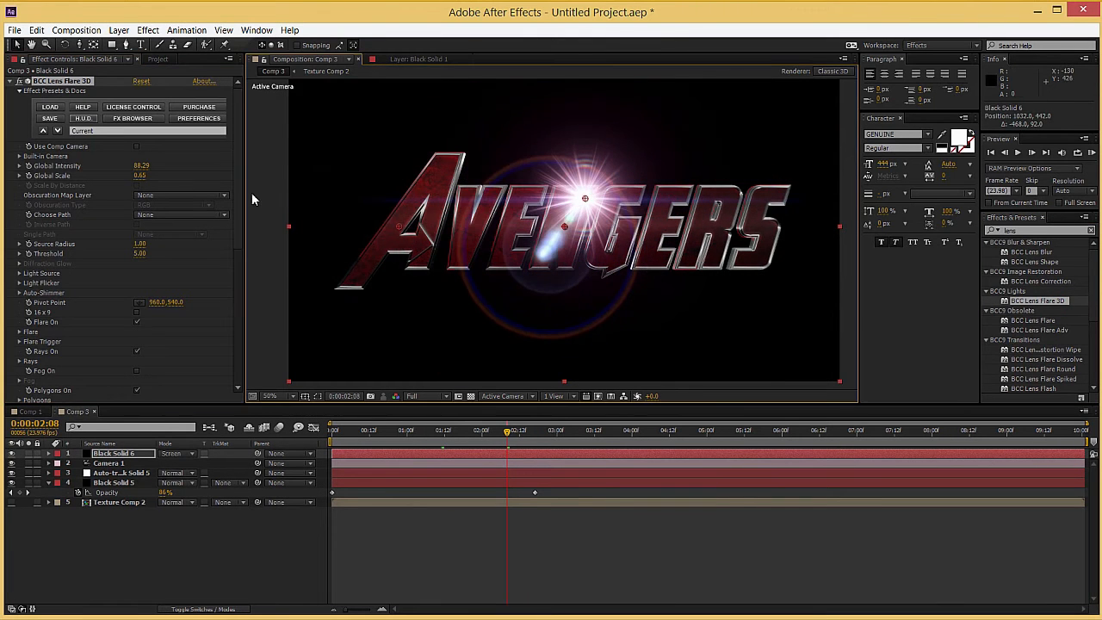
scroll(68, 345, "down", 6)
scroll(72, 348, "up", 6)
left_click(103, 132)
left_click(140, 219)
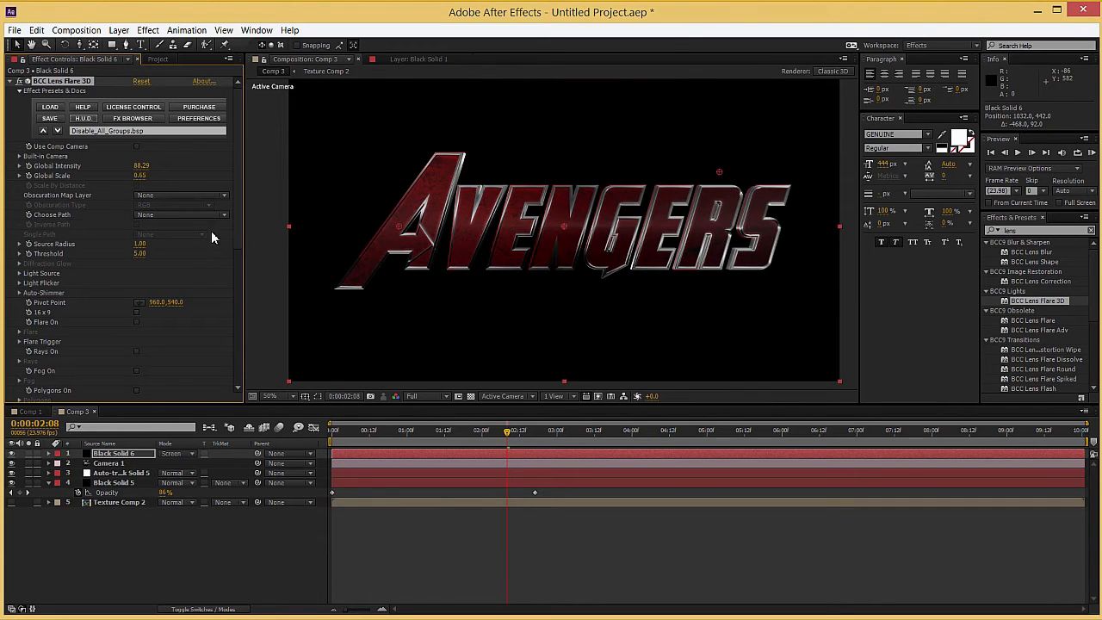
Step: Turn on only the Rays and Stripe elements of the lens flare
scroll(111, 286, "down", 3)
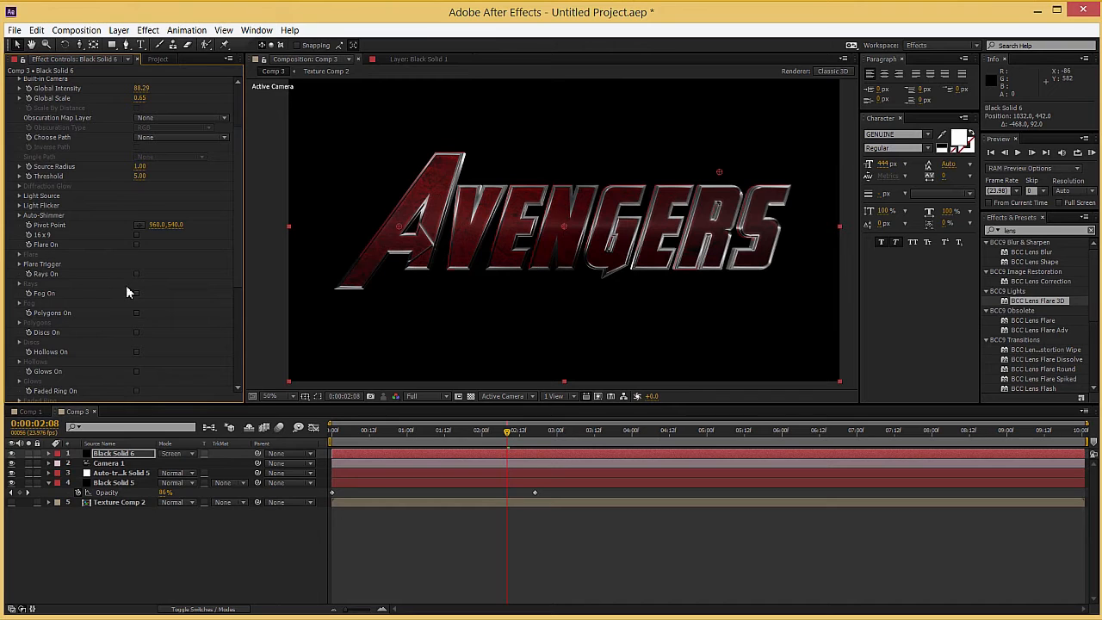
scroll(109, 317, "down", 2)
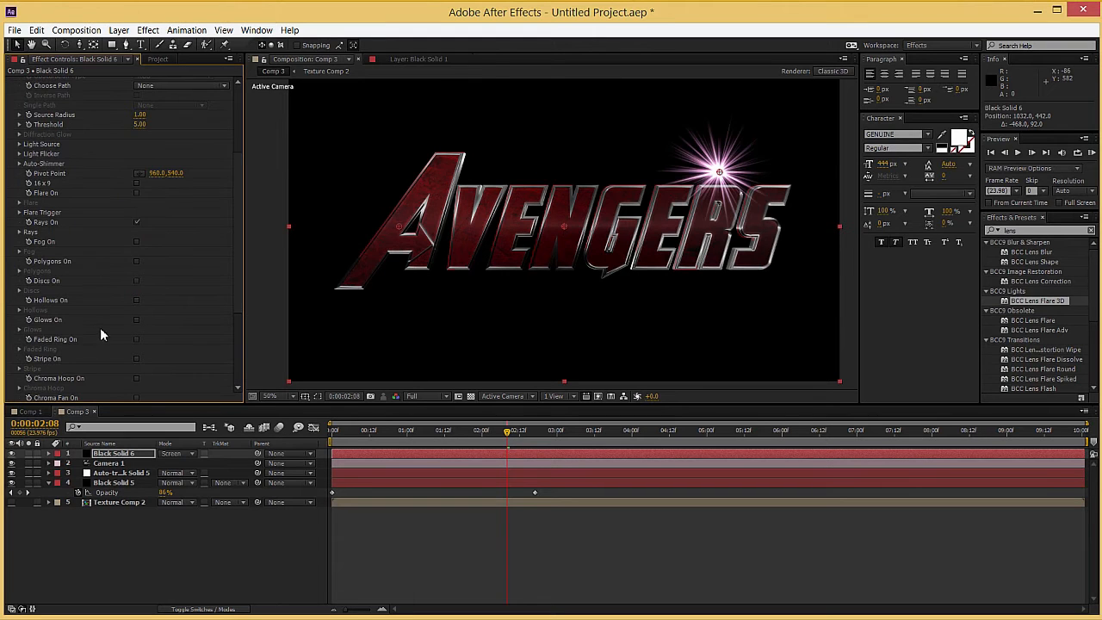
left_click(136, 358)
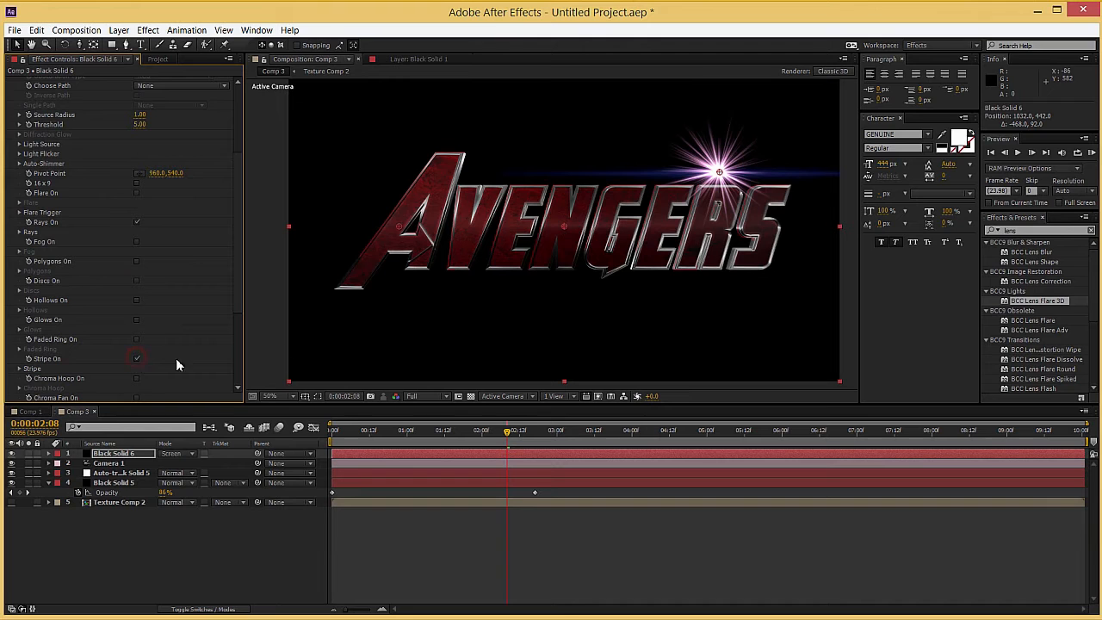
Step: Place the flare's light source just left of the A's upper part and make the effect use the comp camera
left_click_drag(725, 166, 400, 191)
scroll(96, 200, "up", 5)
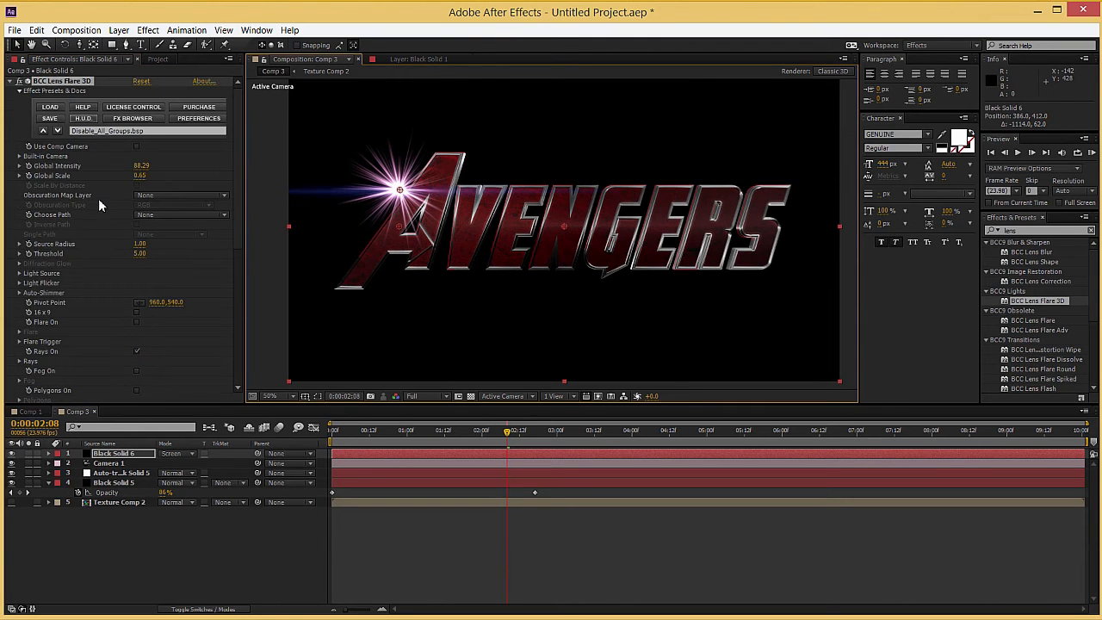
left_click(137, 147)
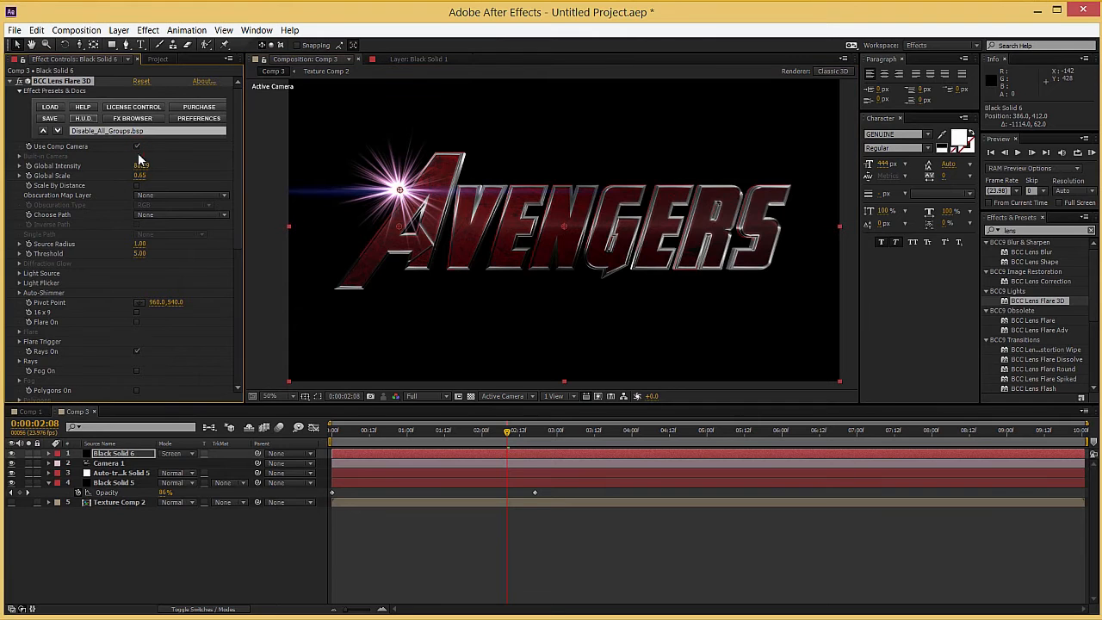
left_click_drag(374, 434, 457, 438)
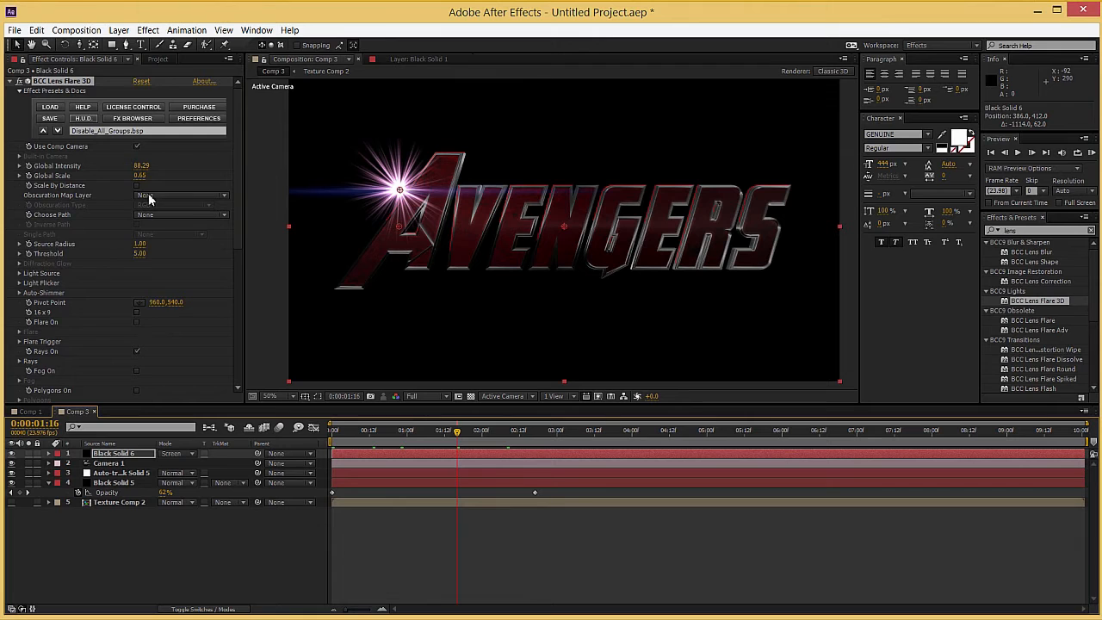
Step: At 0:00:00:16, set the lens flare's Rays color to dark red A70C0C and its Mix With Flare Color to 1.00
scroll(90, 288, "down", 5)
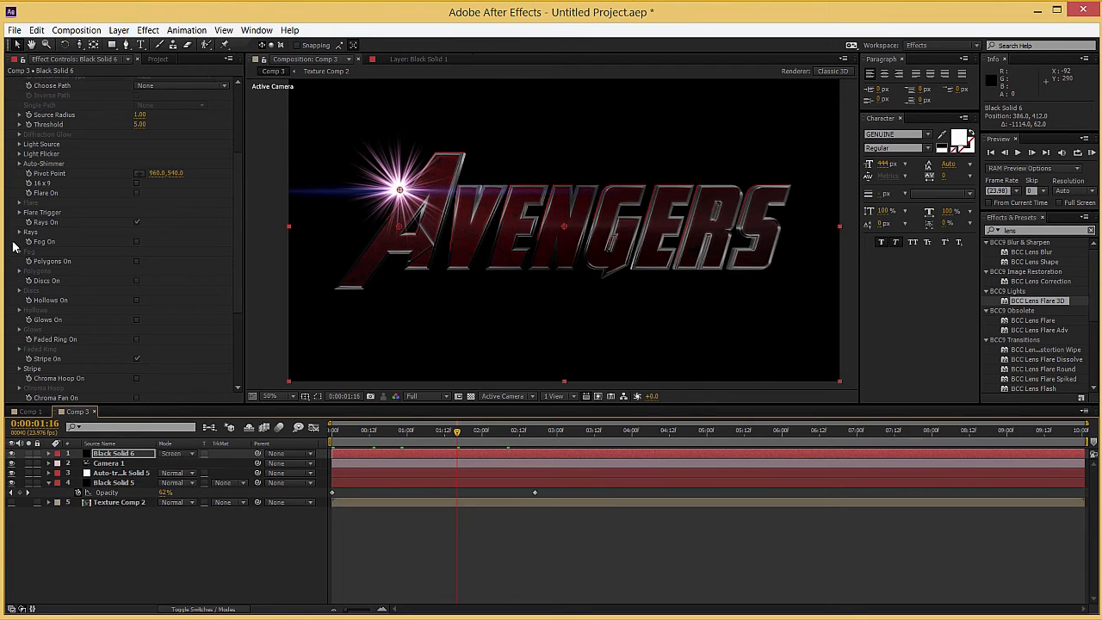
left_click(19, 233)
left_click_drag(418, 429, 362, 434)
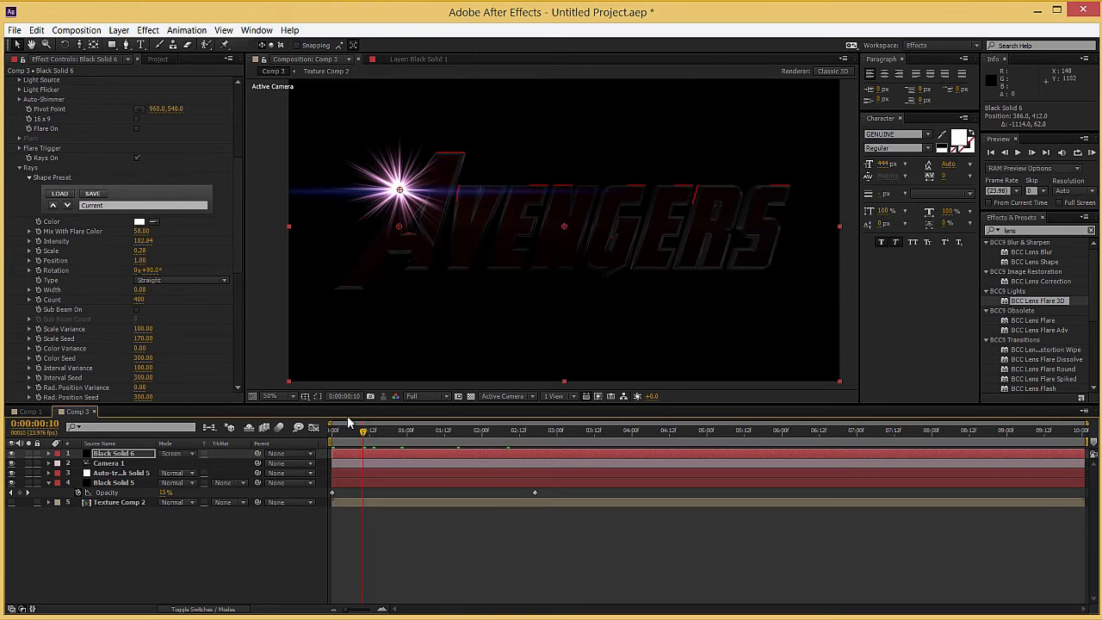
left_click(382, 430)
left_click(139, 221)
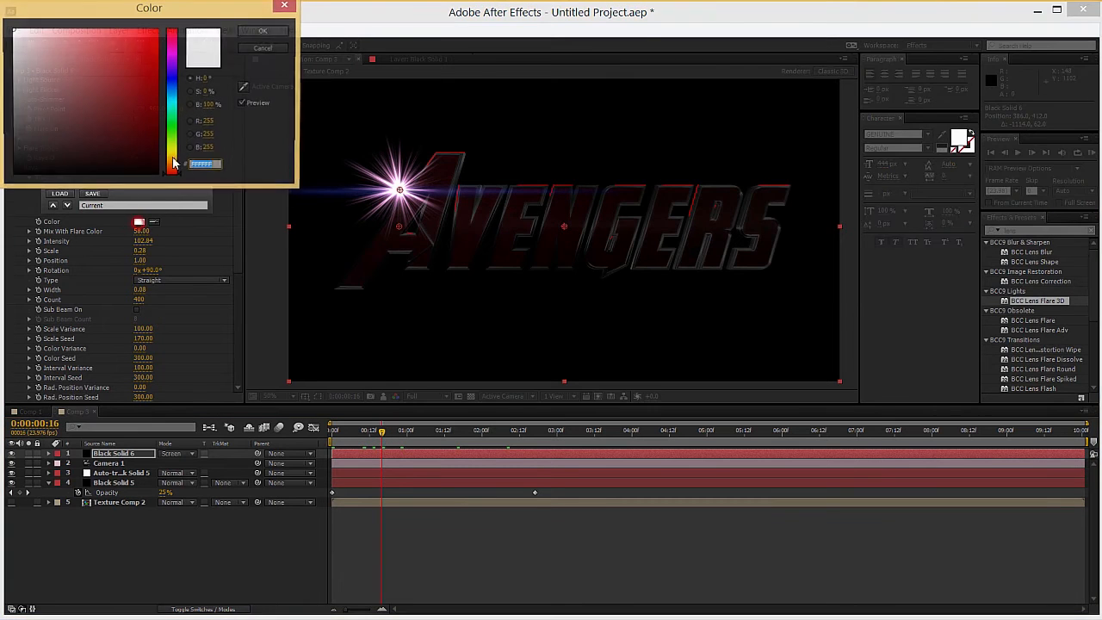
left_click(142, 76)
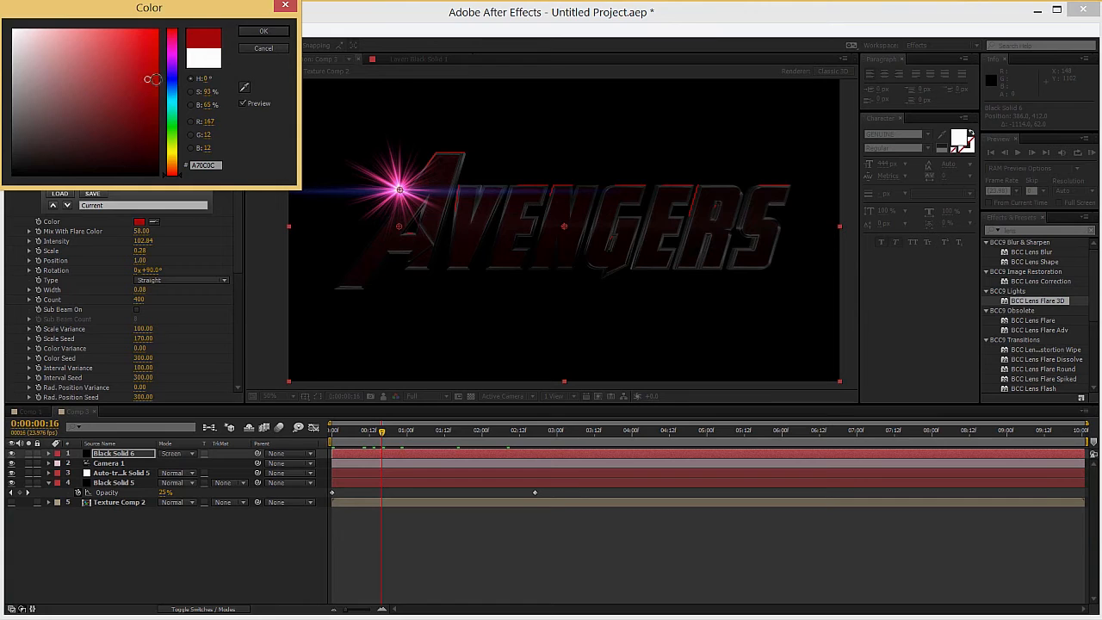
left_click(264, 33)
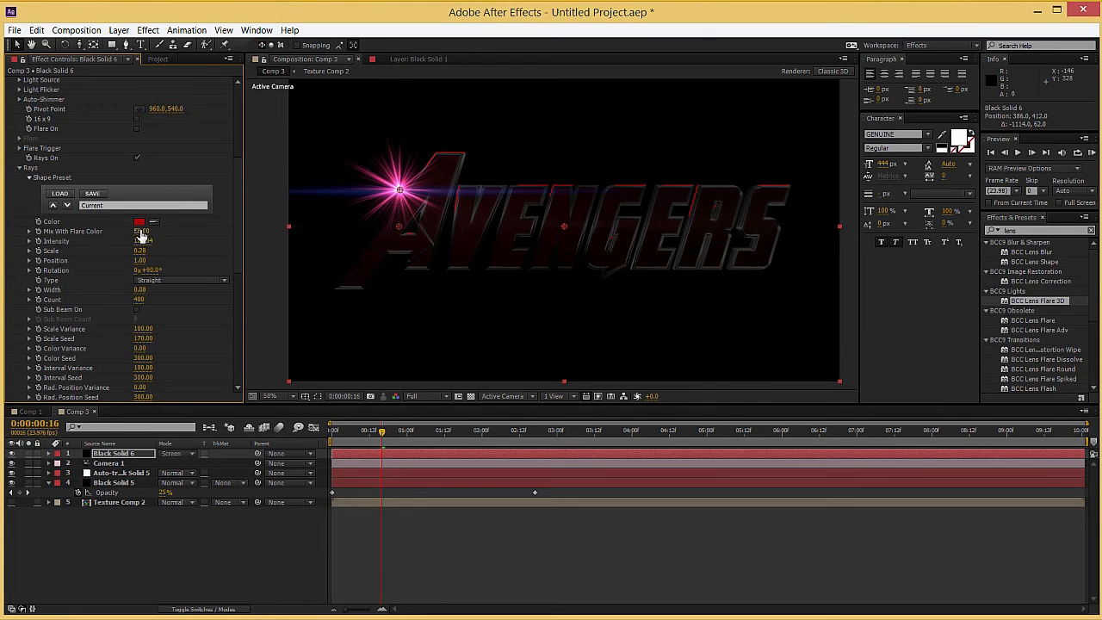
left_click_drag(142, 232, 3, 226)
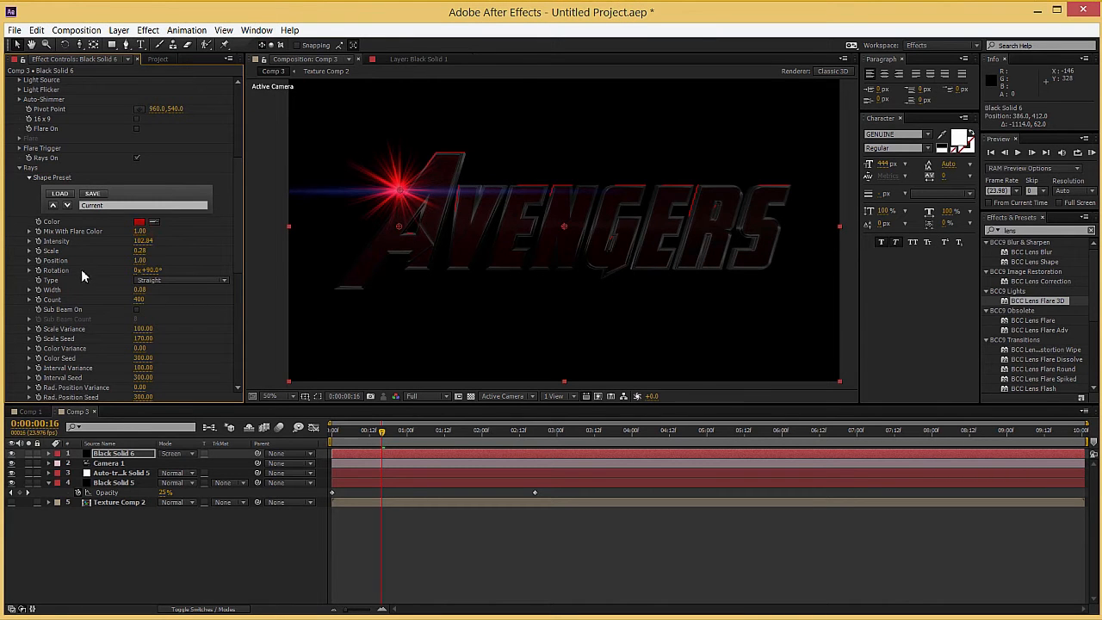
Step: Set the Rays' Scale to 0.30, Intensity to 30, Width to 0.30 and Type to Spreading
left_click(140, 251)
key("Return")
left_click(144, 242)
type("30")
key("Return")
left_click(140, 291)
type("0.3")
key("Return")
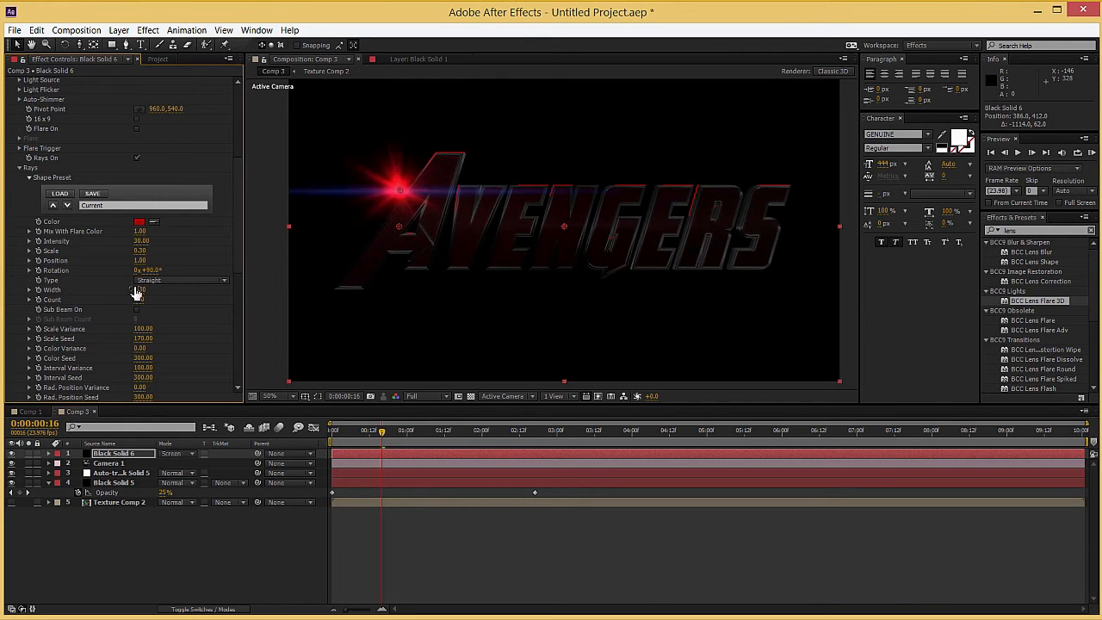
left_click(158, 286)
left_click(162, 303)
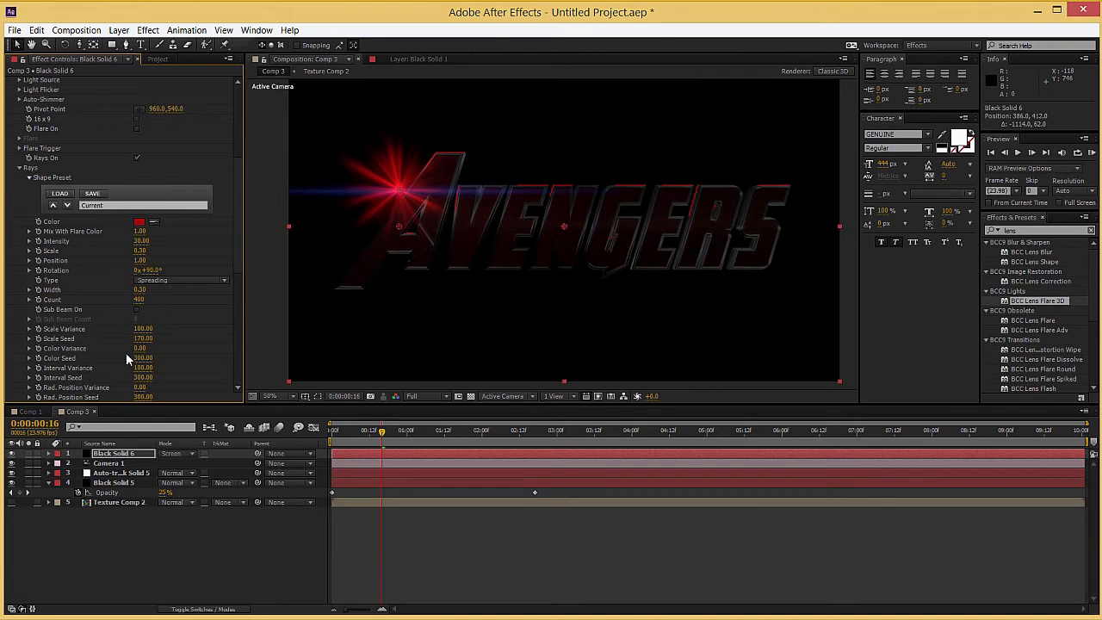
Step: Turn on the Rays' Sub Beam with a Sub Beam Count of 2 and set the ray Count to 90
left_click(136, 309)
left_click(138, 319)
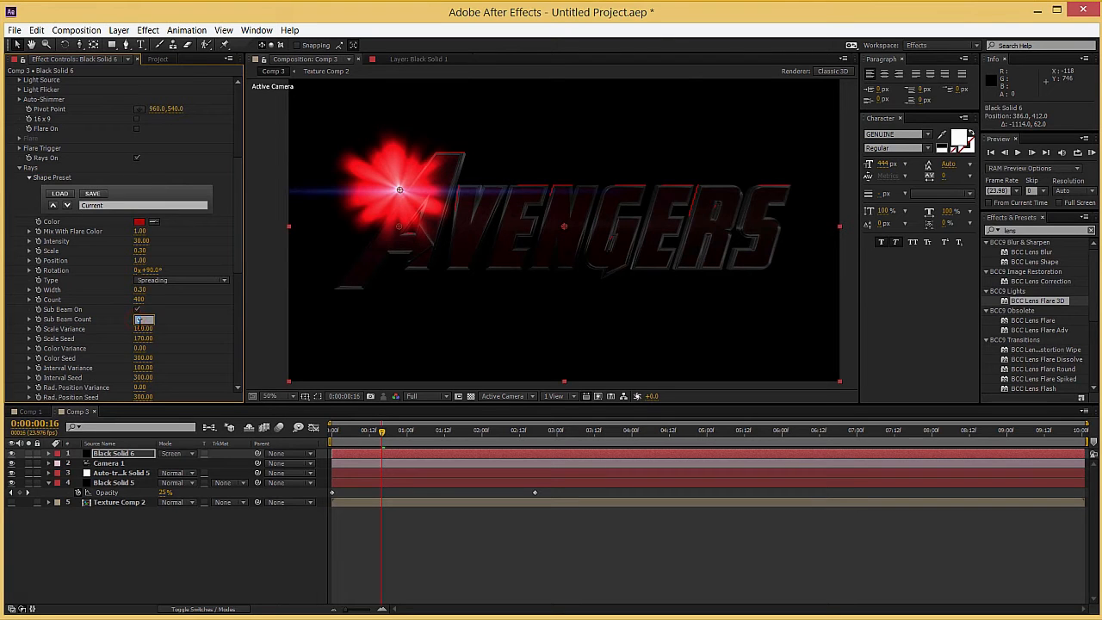
type("2")
key("Return")
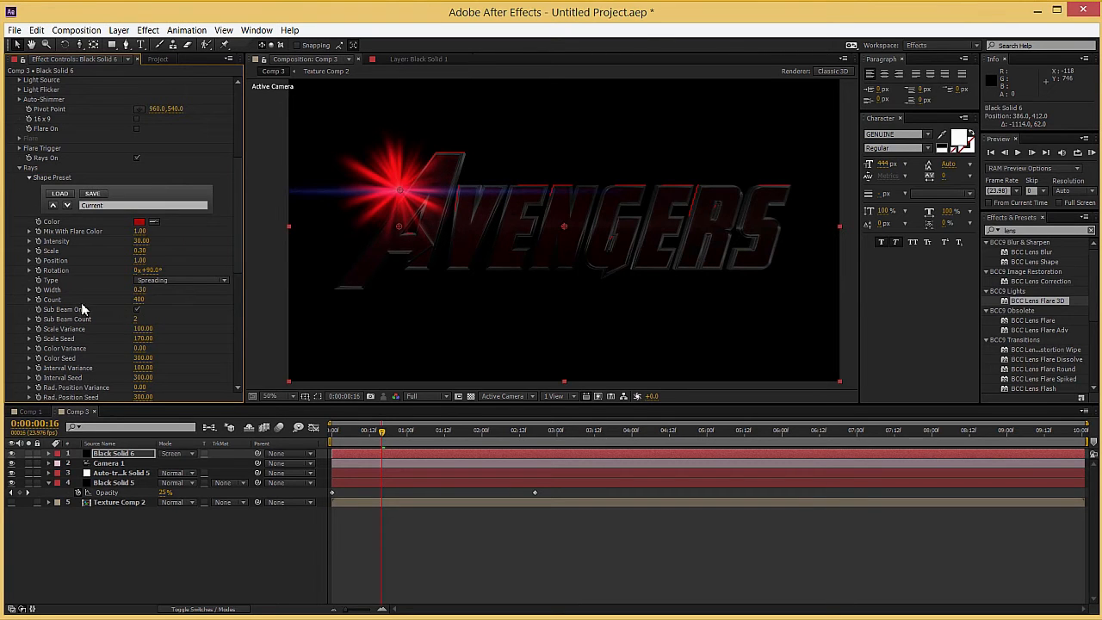
left_click(142, 300)
type("90")
key("Return")
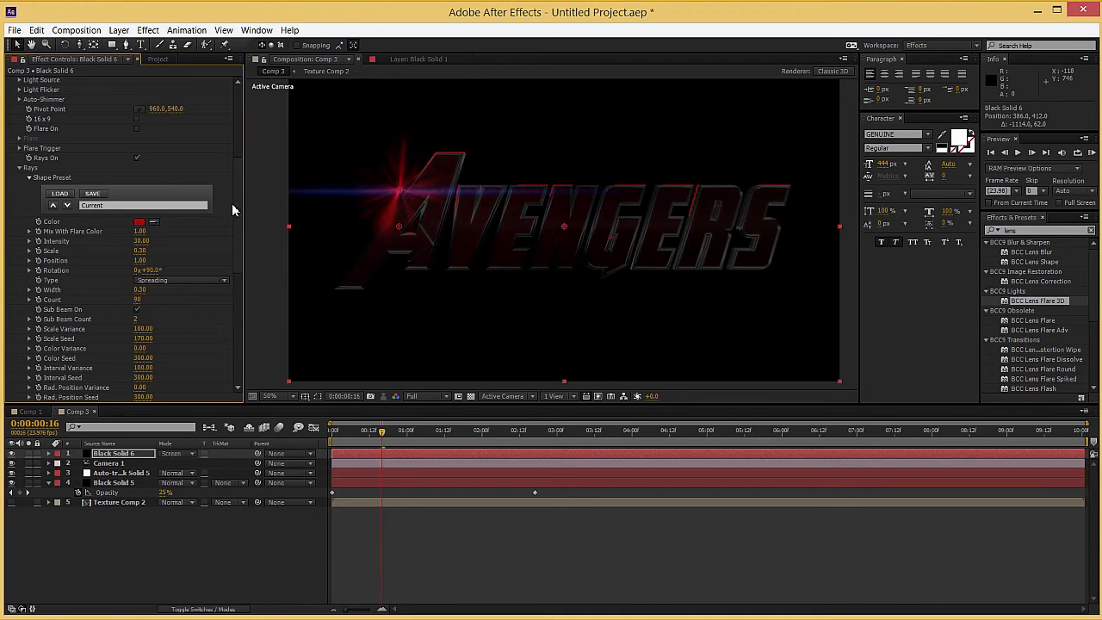
Step: Nudge the flare's light source to 394, 406 and increase the Rays' Scale to 0.50
left_click_drag(400, 182, 402, 190)
scroll(76, 314, "down", 1)
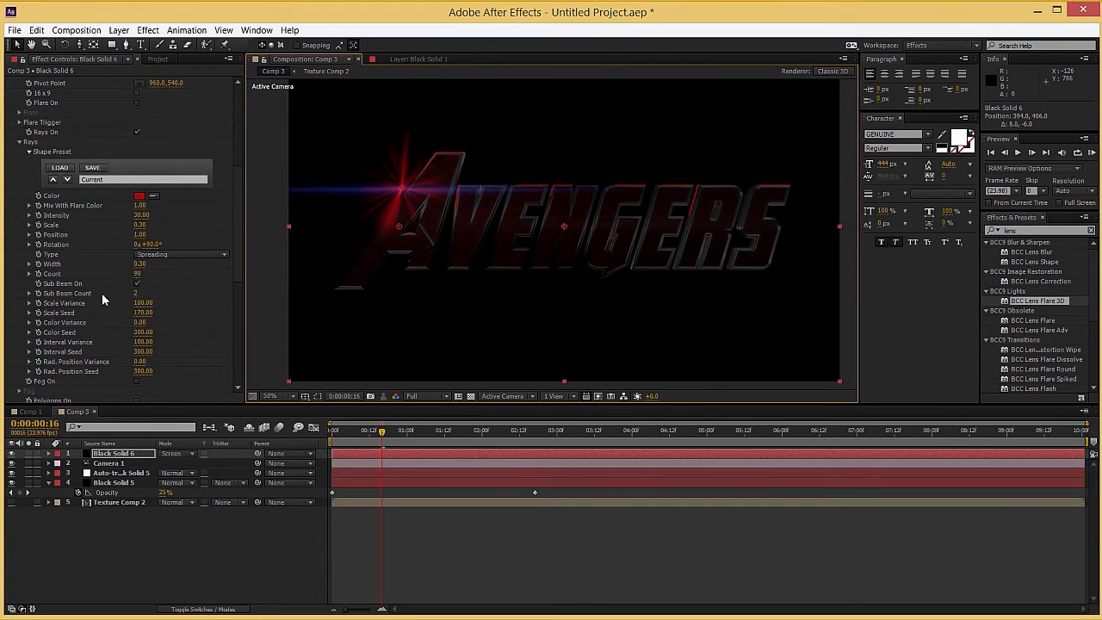
left_click_drag(142, 223, 144, 223)
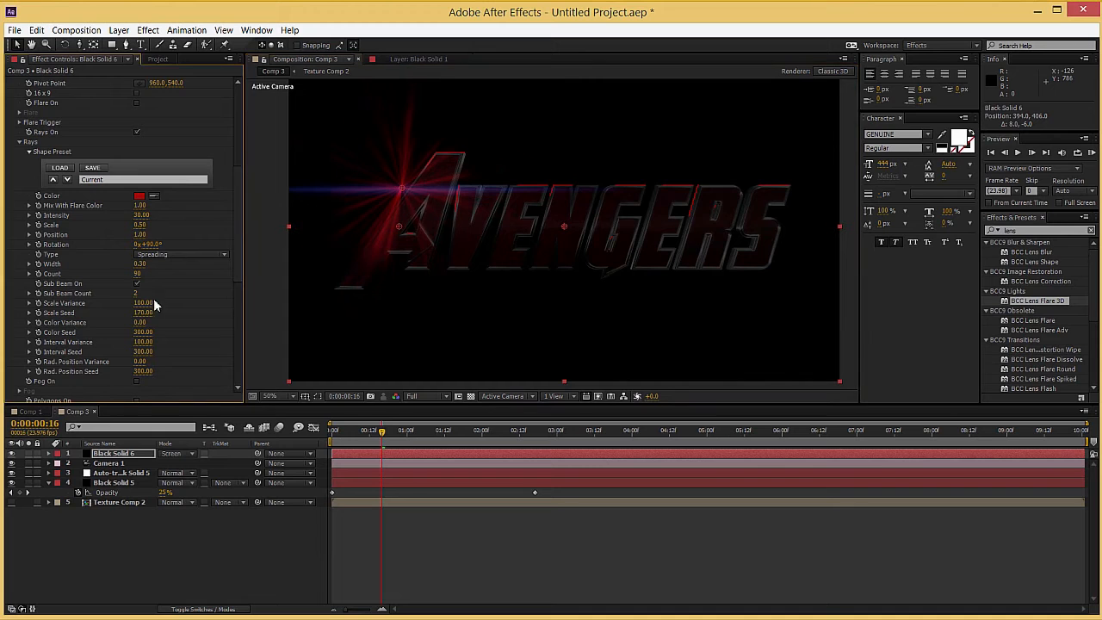
Step: Set the flare's Stripe to Position 1.08, Softness 1.59, a red color and Intensity 18.70
scroll(69, 261, "down", 7)
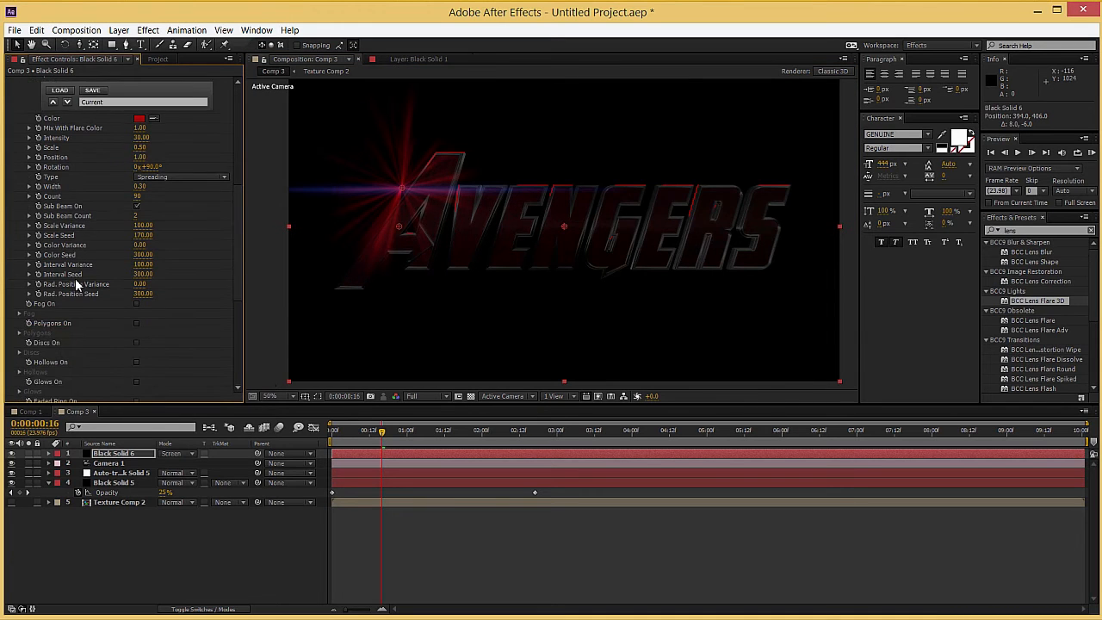
left_click(19, 327)
scroll(129, 345, "down", 2)
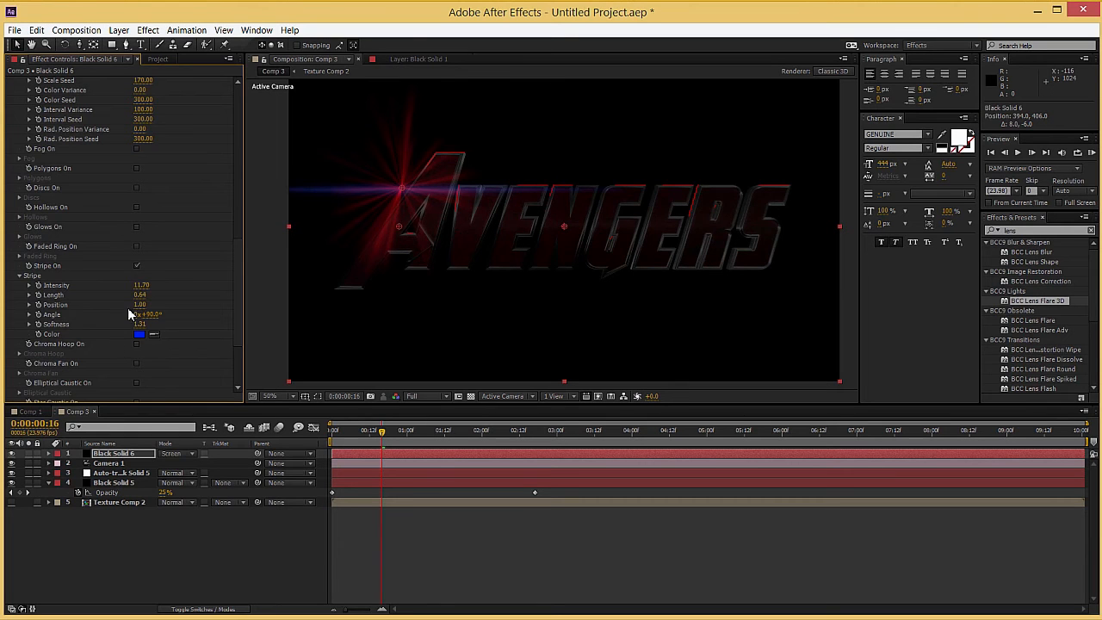
left_click_drag(140, 305, 147, 306)
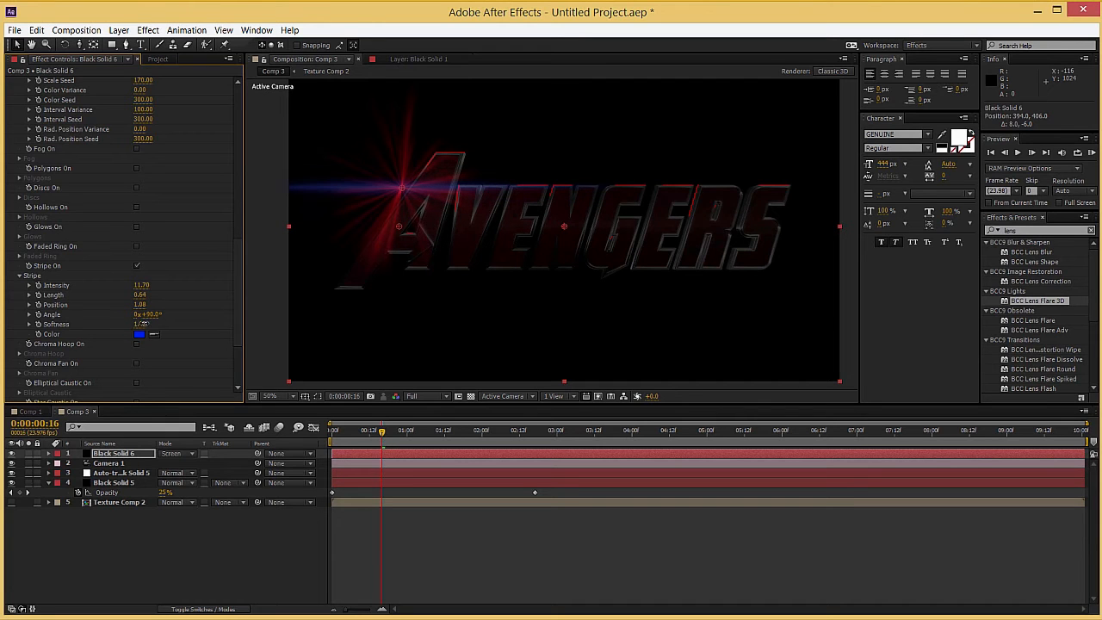
left_click(139, 334)
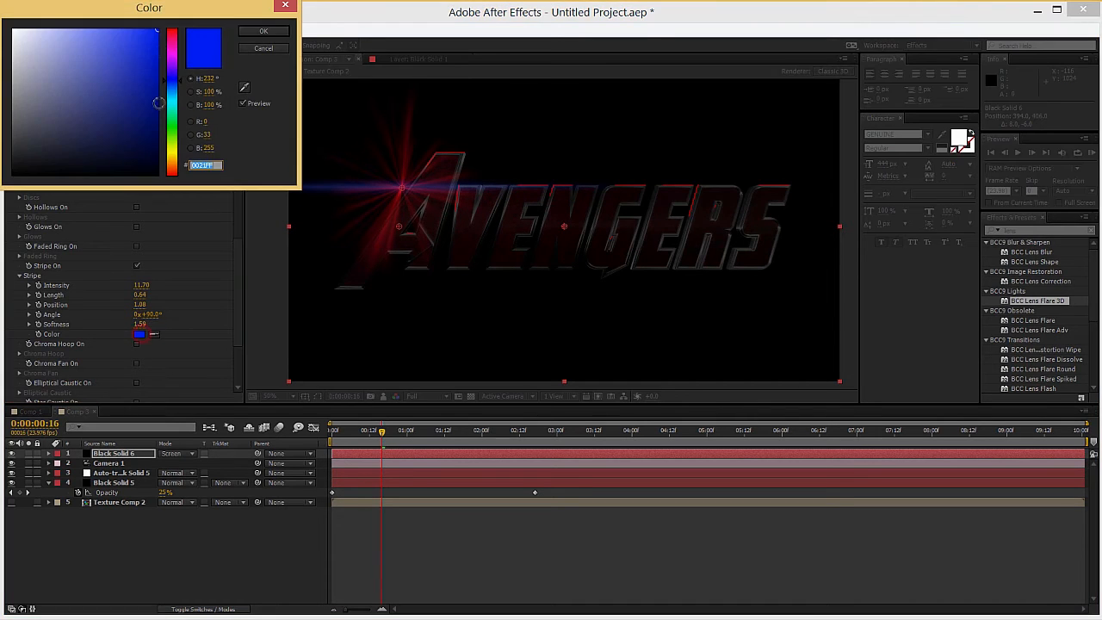
left_click(169, 34)
left_click(263, 32)
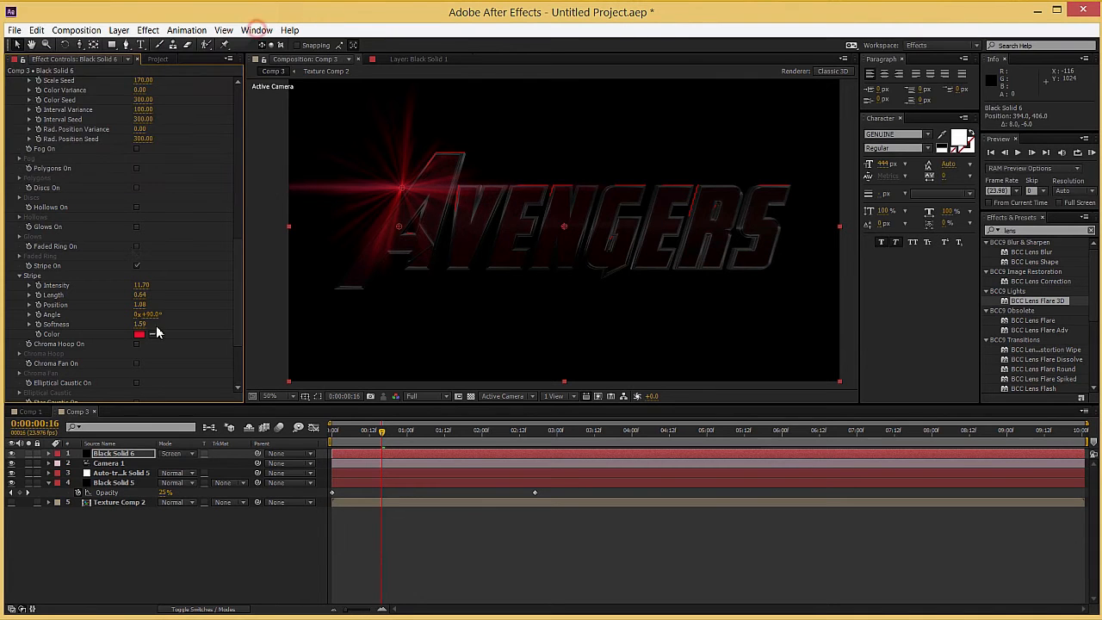
left_click_drag(141, 285, 147, 285)
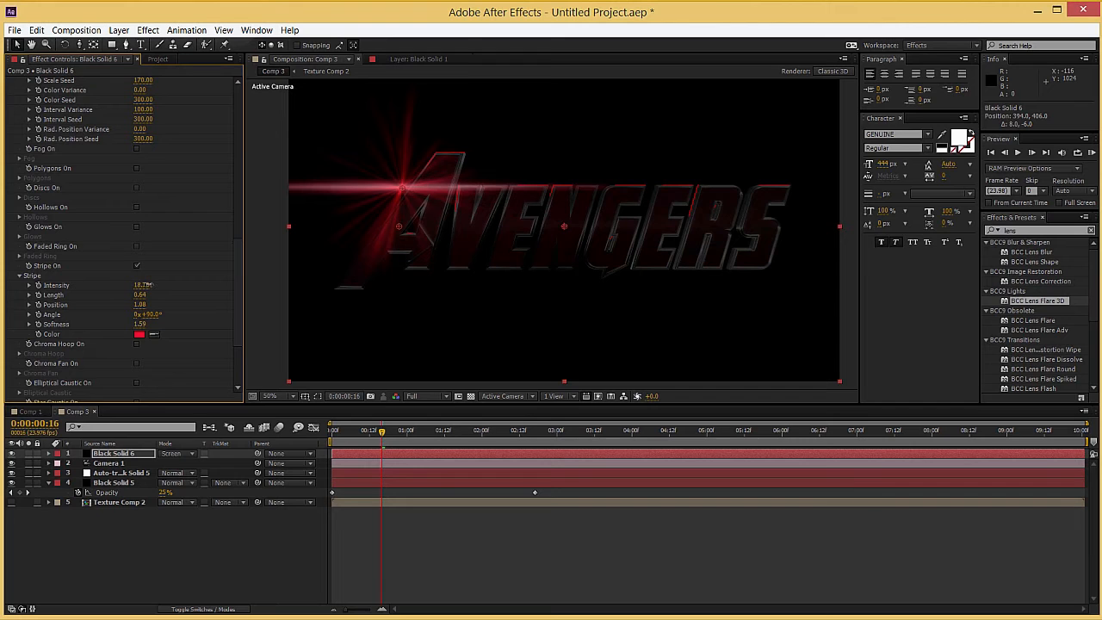
Step: Scrub through the opening frames to check the red flare over the fading-in title
left_click_drag(354, 423, 379, 431)
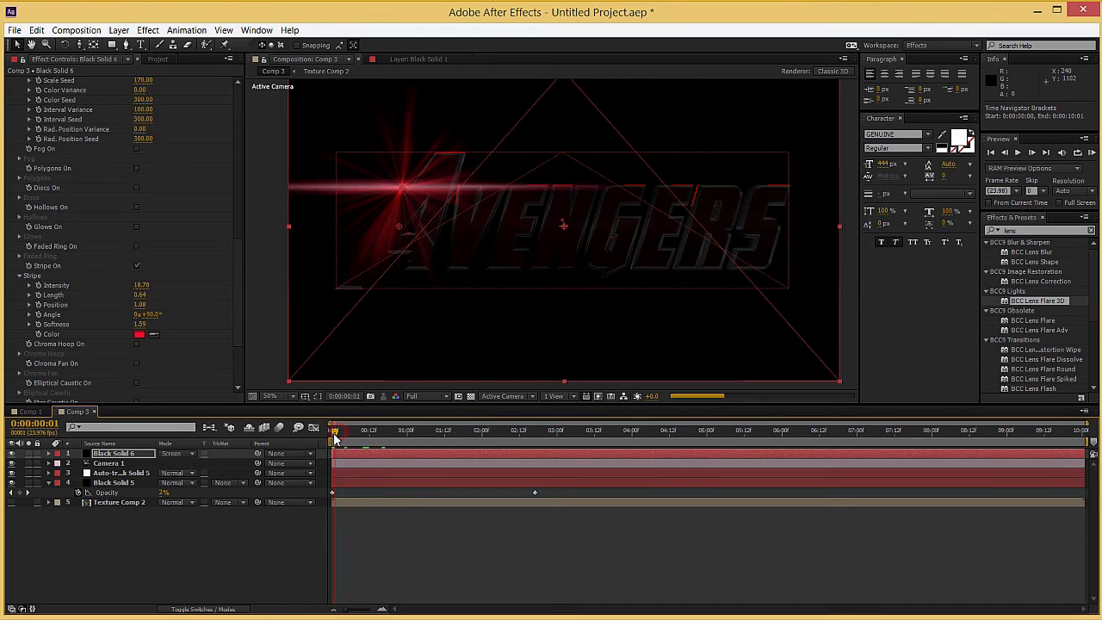
left_click(337, 437)
left_click_drag(338, 440, 373, 439)
Step: Set the lens flare's Auto-Shimmer Speed to 5
key("Home")
scroll(69, 230, "up", 5)
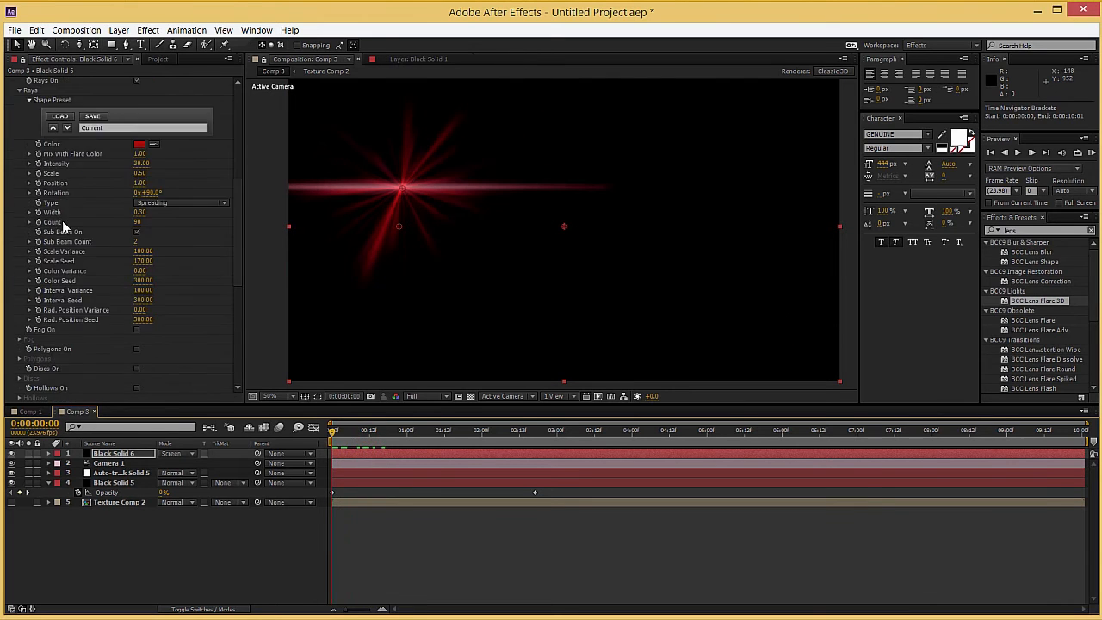
scroll(69, 230, "up", 1)
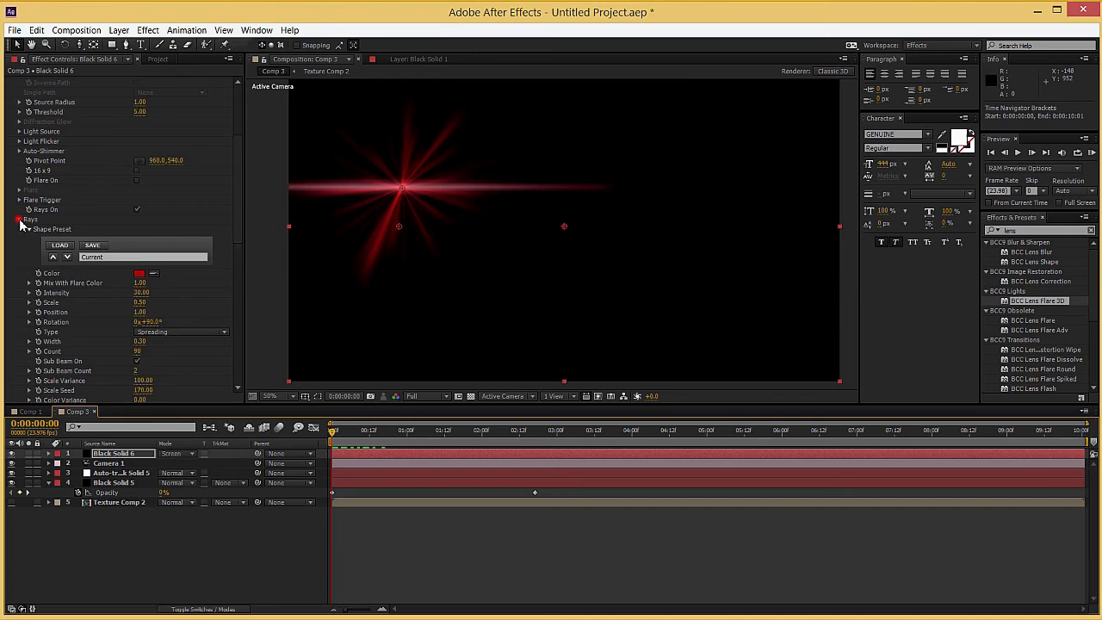
left_click(20, 224)
scroll(47, 241, "up", 5)
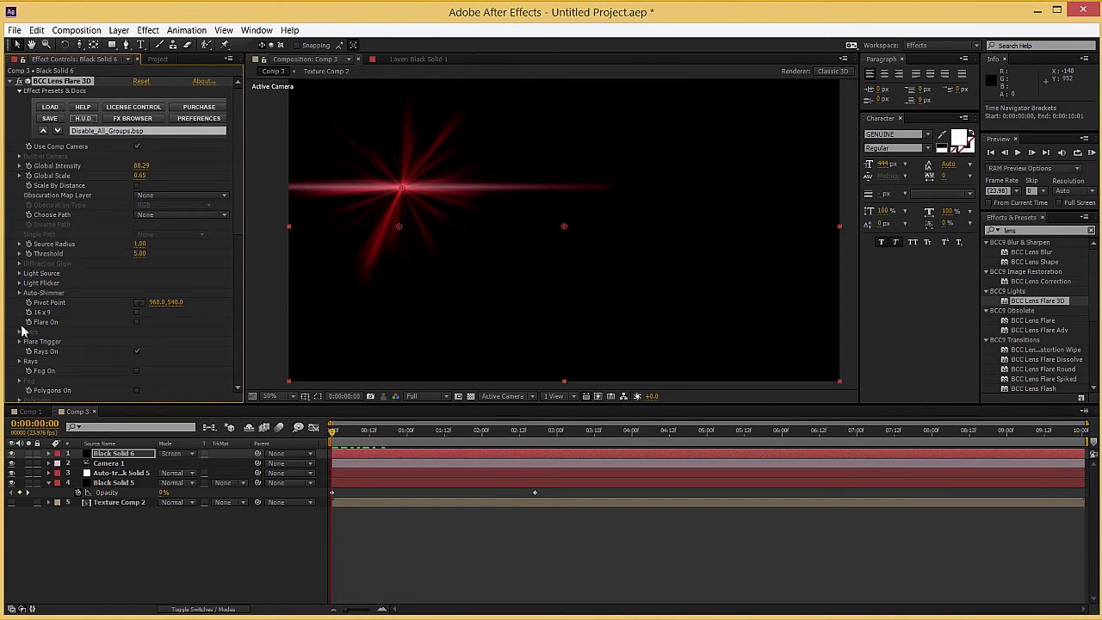
left_click(19, 292)
left_click(138, 302)
type("5")
key("Return")
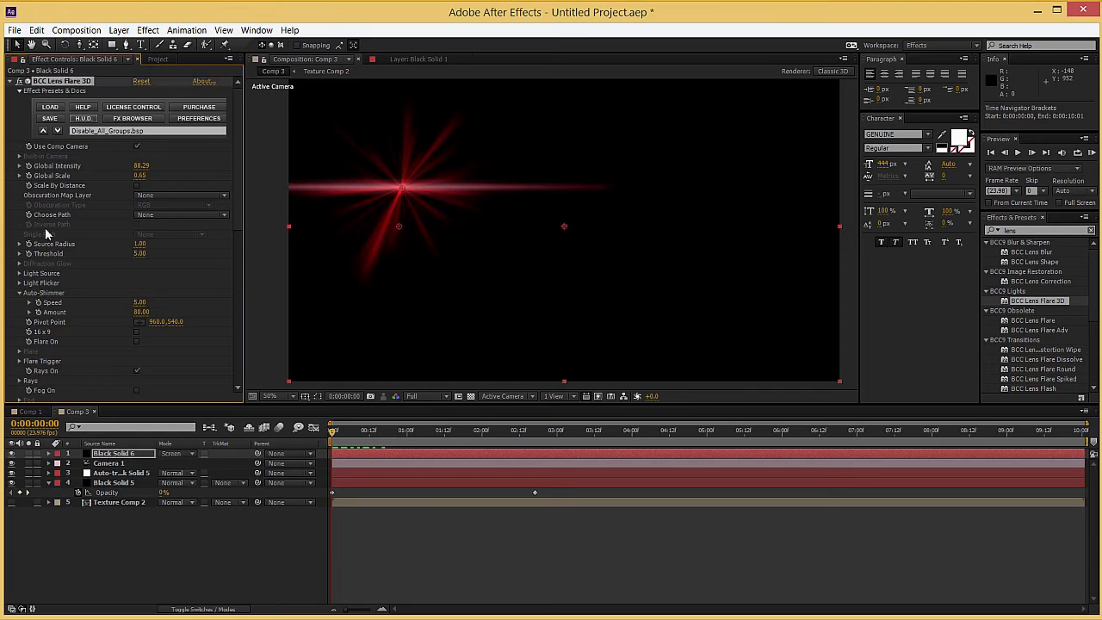
left_click(19, 292)
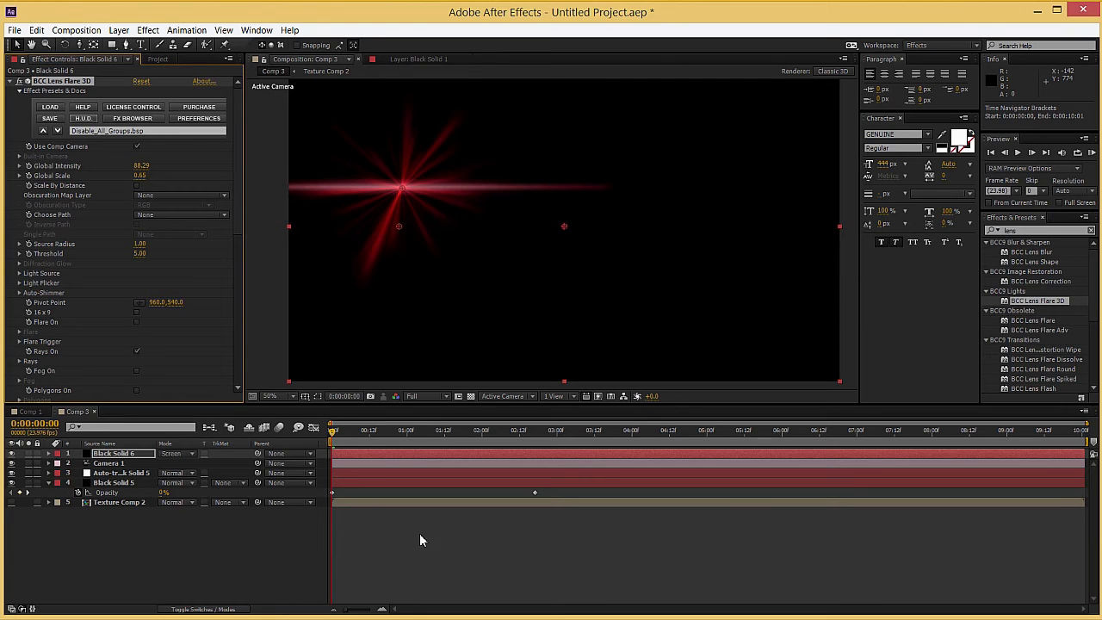
Step: At 0:00:00:16, set the flare's Global Intensity to 153 and its Global Scale to 1.20
left_click_drag(370, 433, 394, 433)
left_click(143, 165)
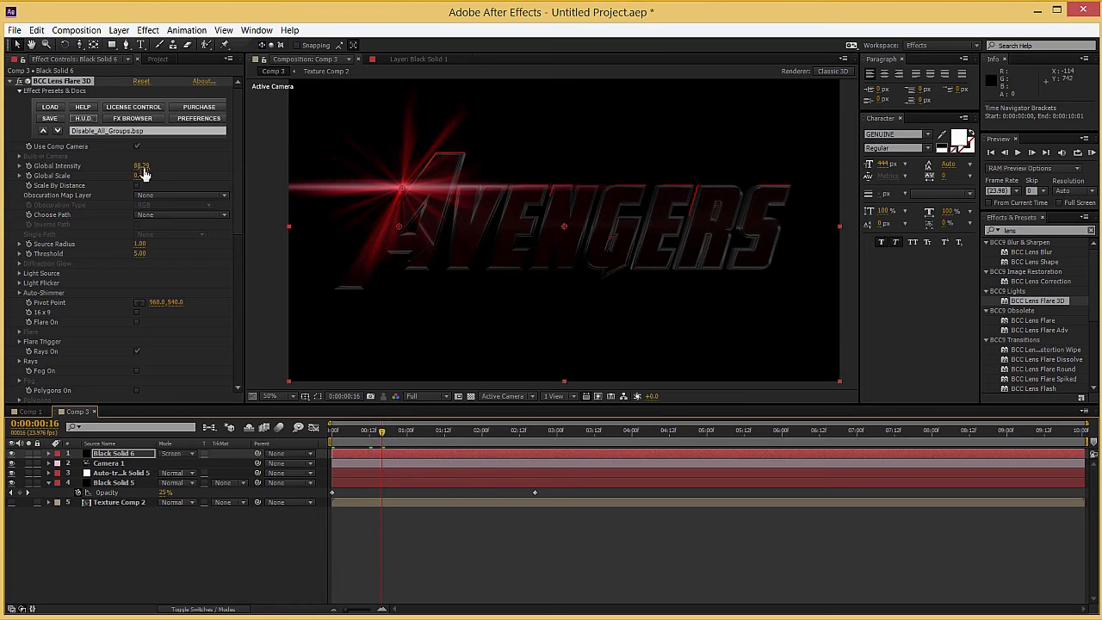
type("100")
key("Return")
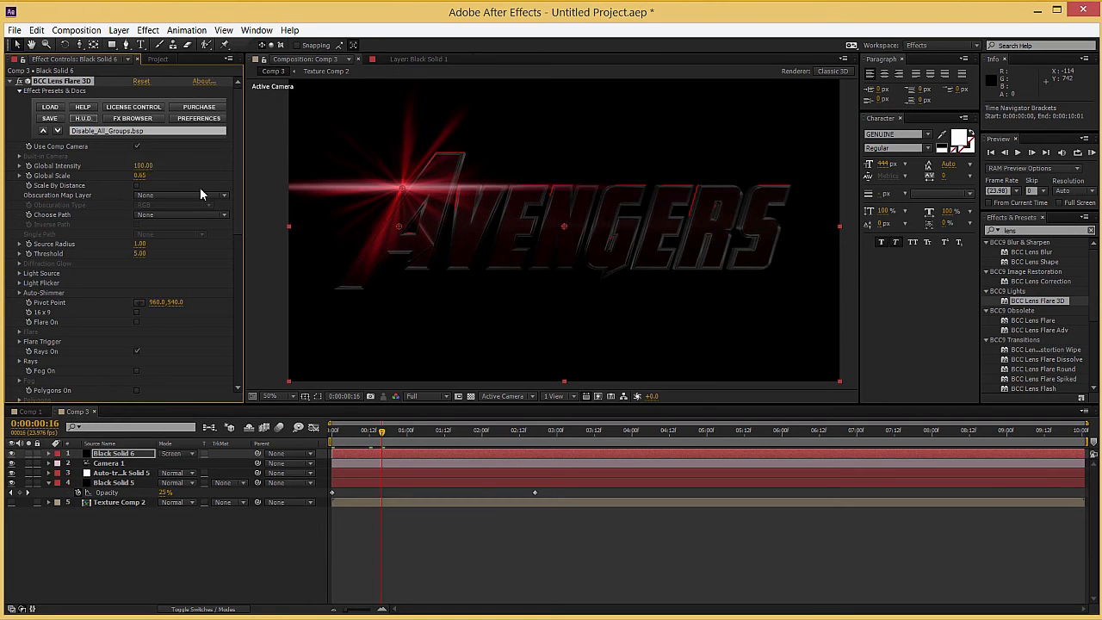
left_click(139, 176)
type("1")
key("Return")
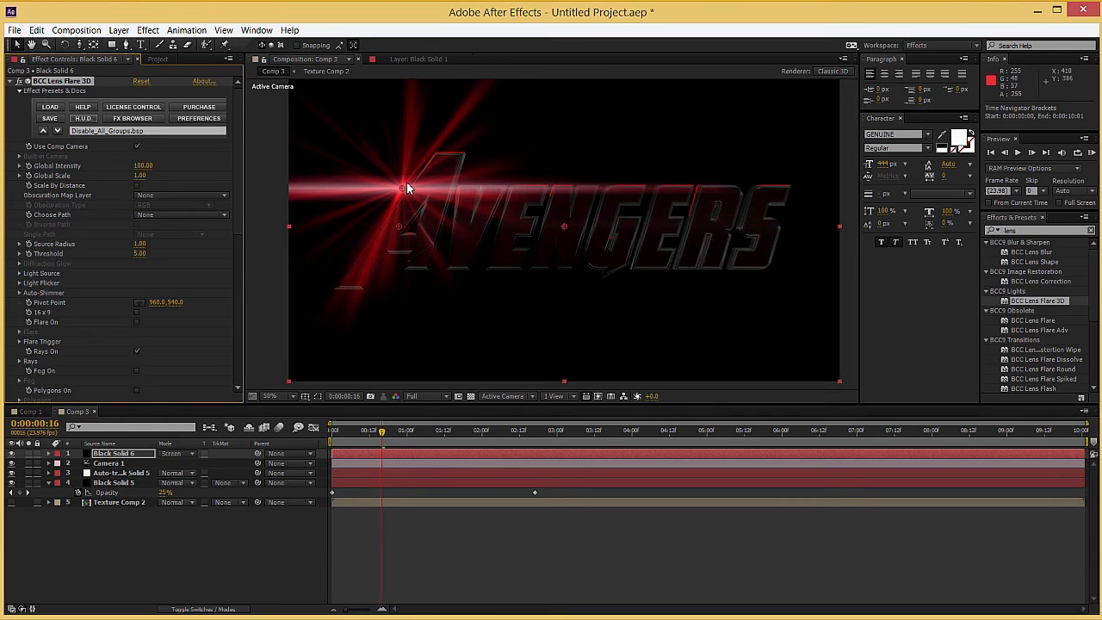
left_click_drag(142, 165, 190, 165)
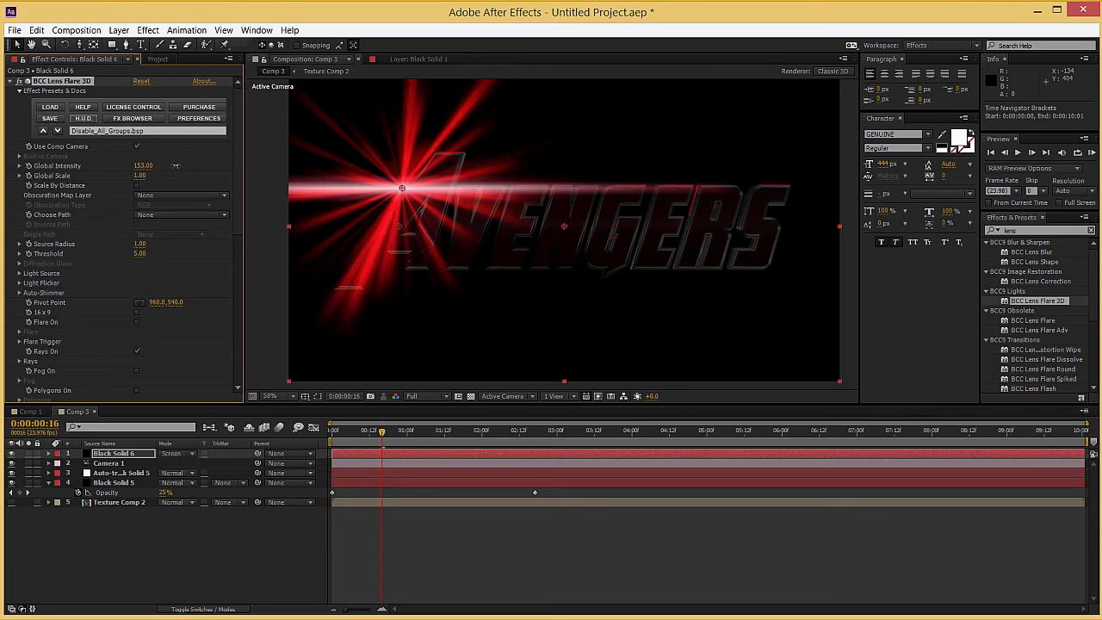
left_click_drag(138, 176, 138, 174)
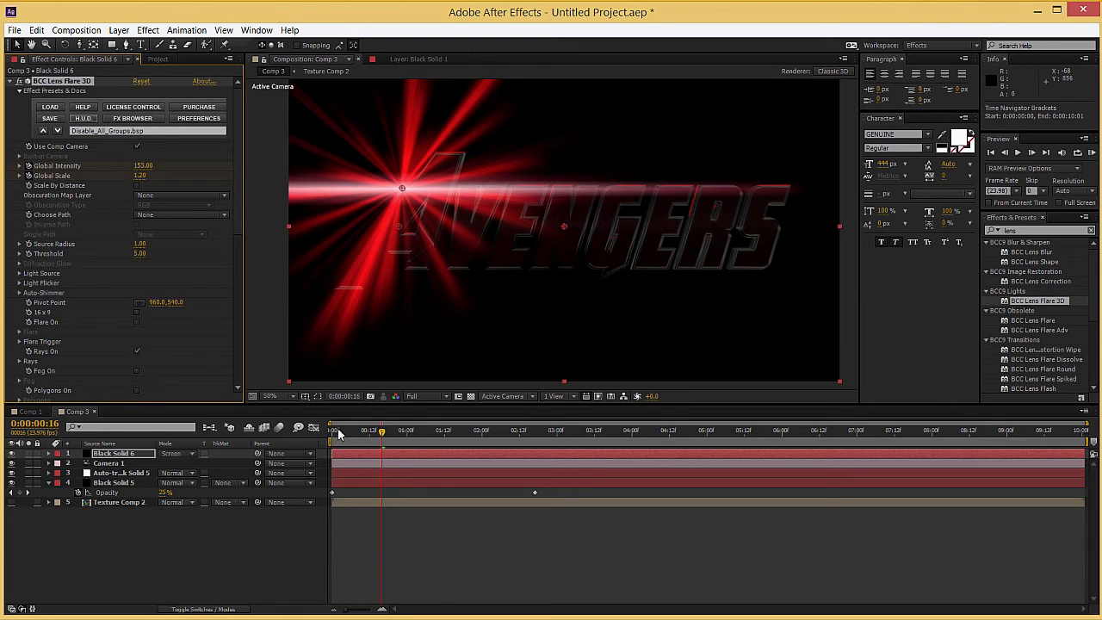
Step: Keyframe the flare's Global Intensity and Global Scale, with both at 0 on the first frame
left_click(325, 432)
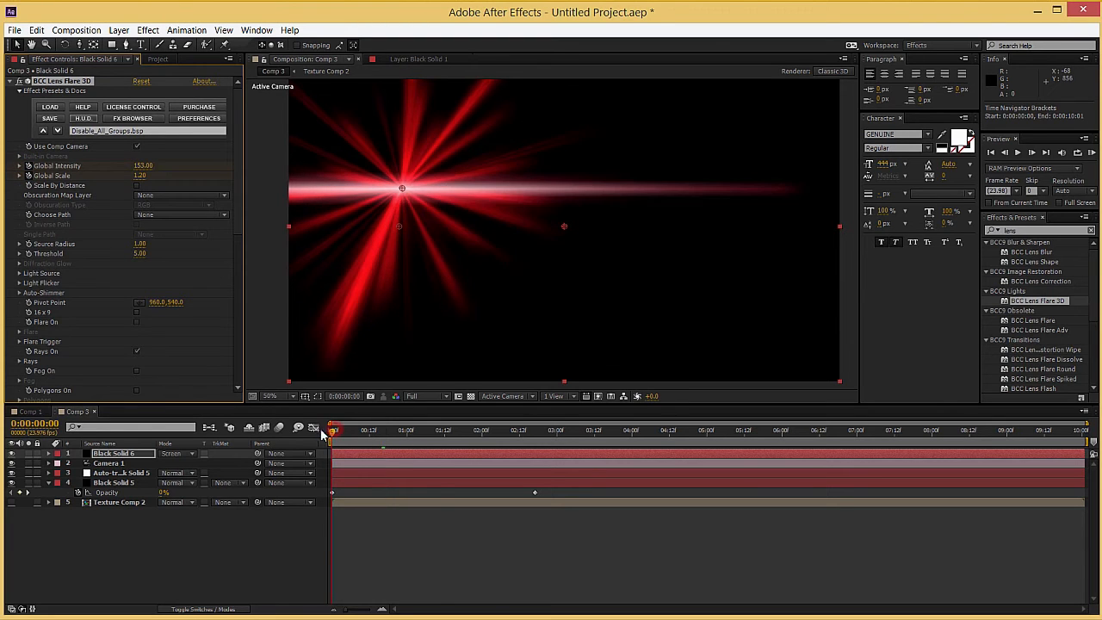
left_click(143, 166)
type("0")
key("Tab")
type("0")
Step: At 0:00:04:04, set the flare's Global Intensity and Global Scale back to 0
left_click(646, 441)
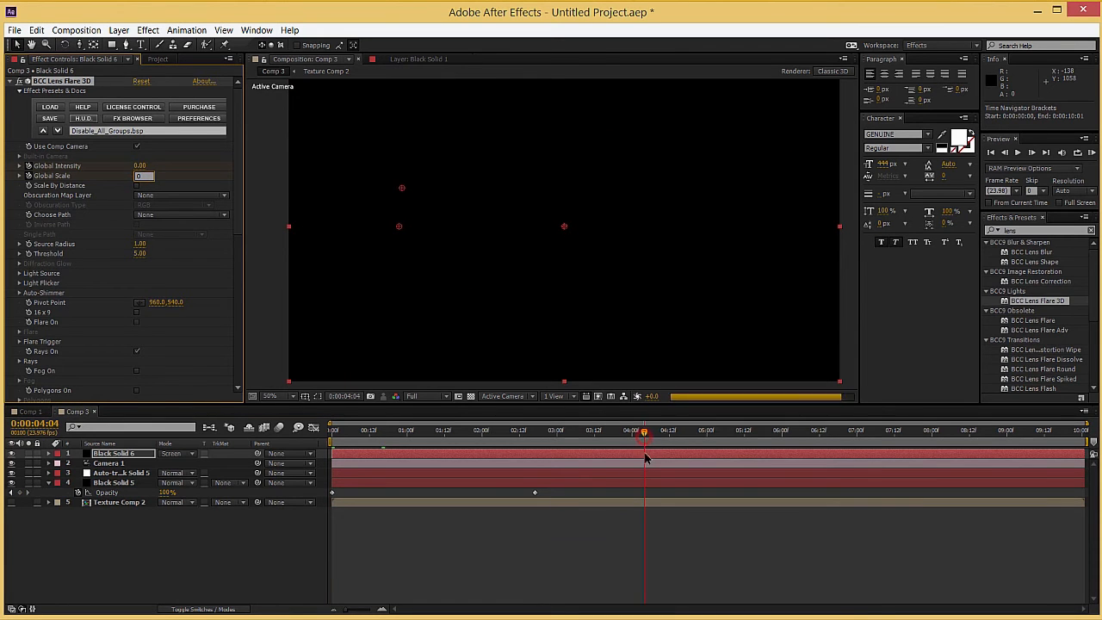
left_click(148, 170)
type("0")
key("Tab")
type("0")
key("Return")
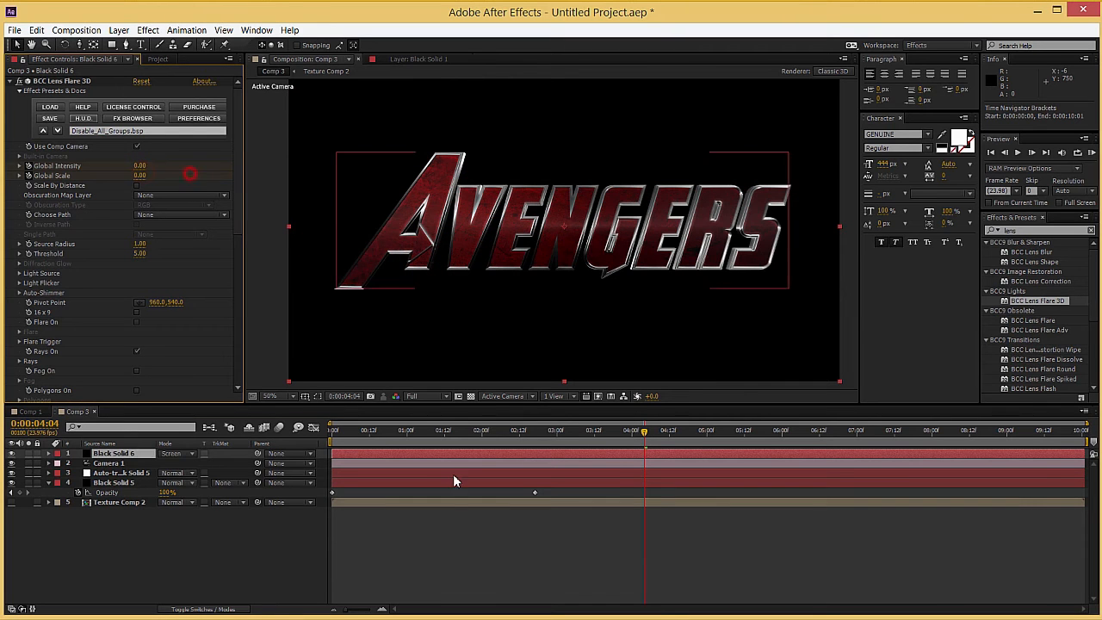
Step: Reveal the flare layer's keyframes and apply Easy Ease to the Global Intensity and Global Scale keyframes at 0:00:00:16
key("u")
key("k")
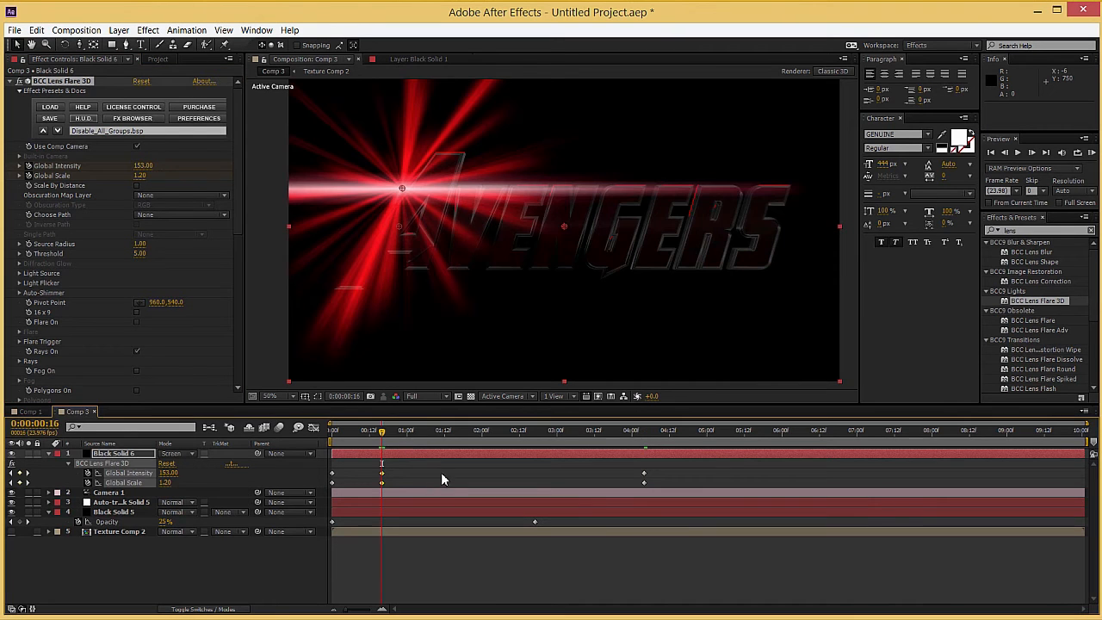
right_click(382, 475)
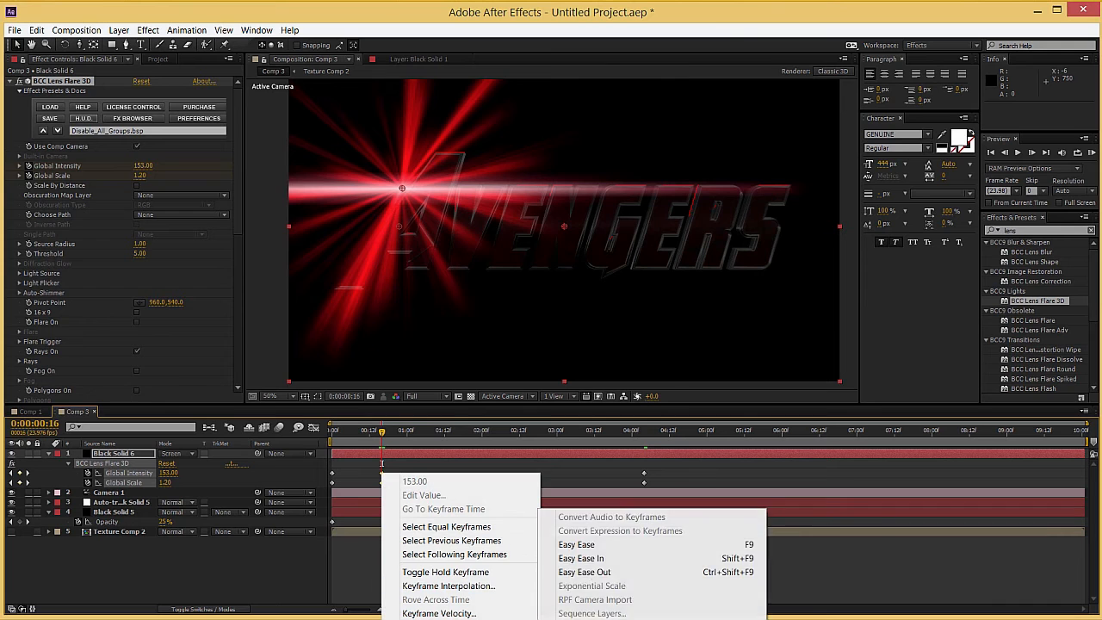
left_click(591, 544)
Step: Step through the timeline up to 0:00:03:15 to check the flare's fade, and collapse the flare layer's properties
mouse_move(385, 442)
left_mouse_down()
mouse_move(328, 440)
mouse_move(384, 440)
left_mouse_up()
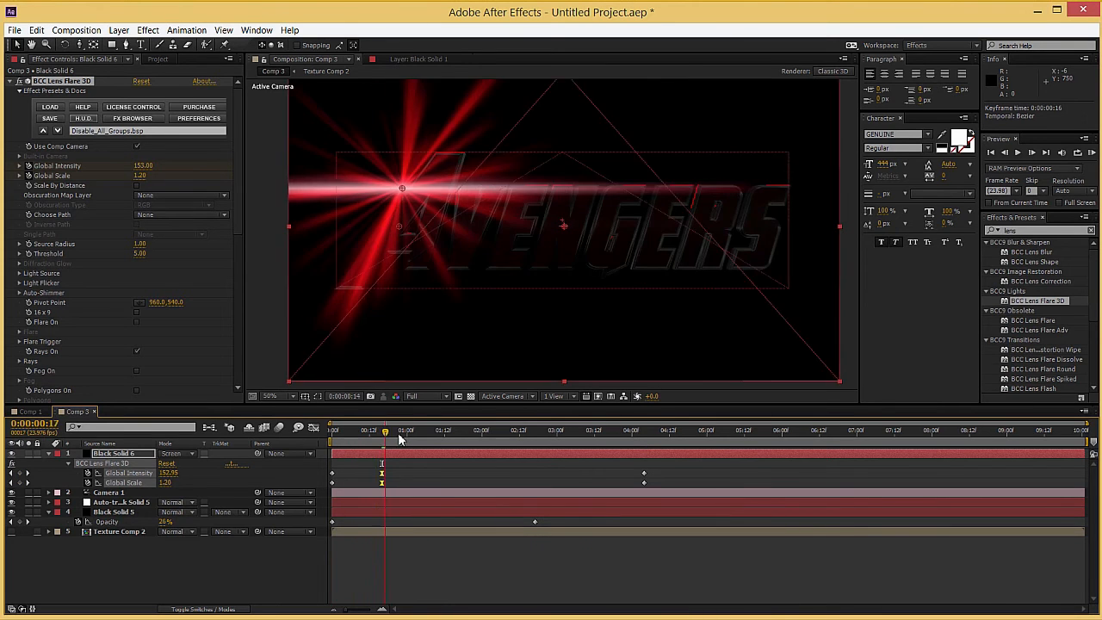
left_click(461, 440)
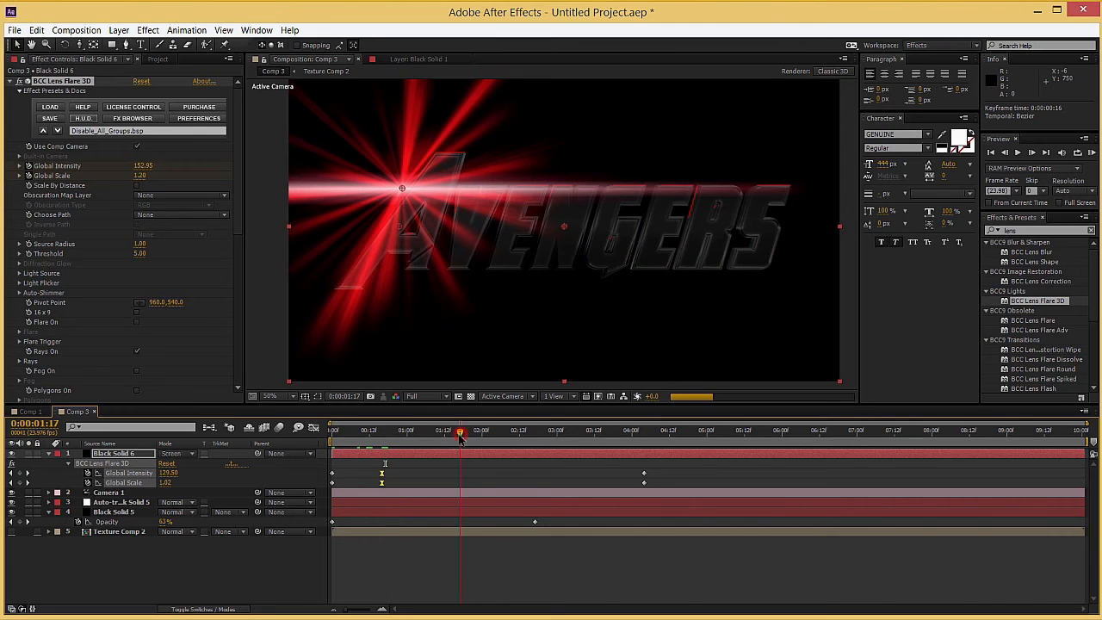
left_click(498, 436)
left_click(526, 435)
left_click(564, 435)
left_click(604, 434)
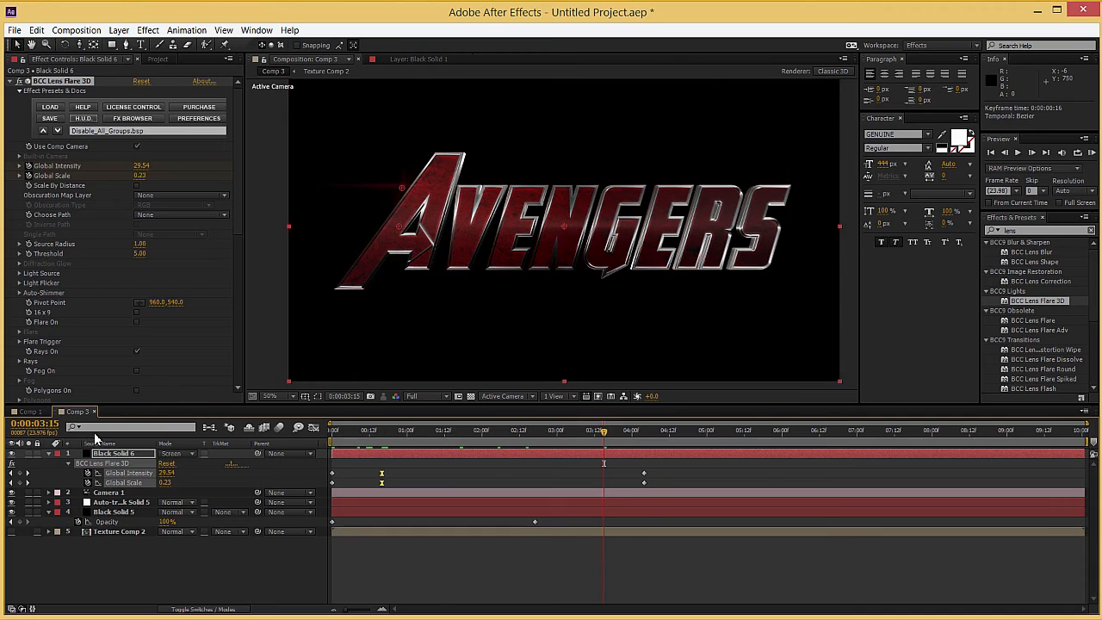
left_click(49, 454)
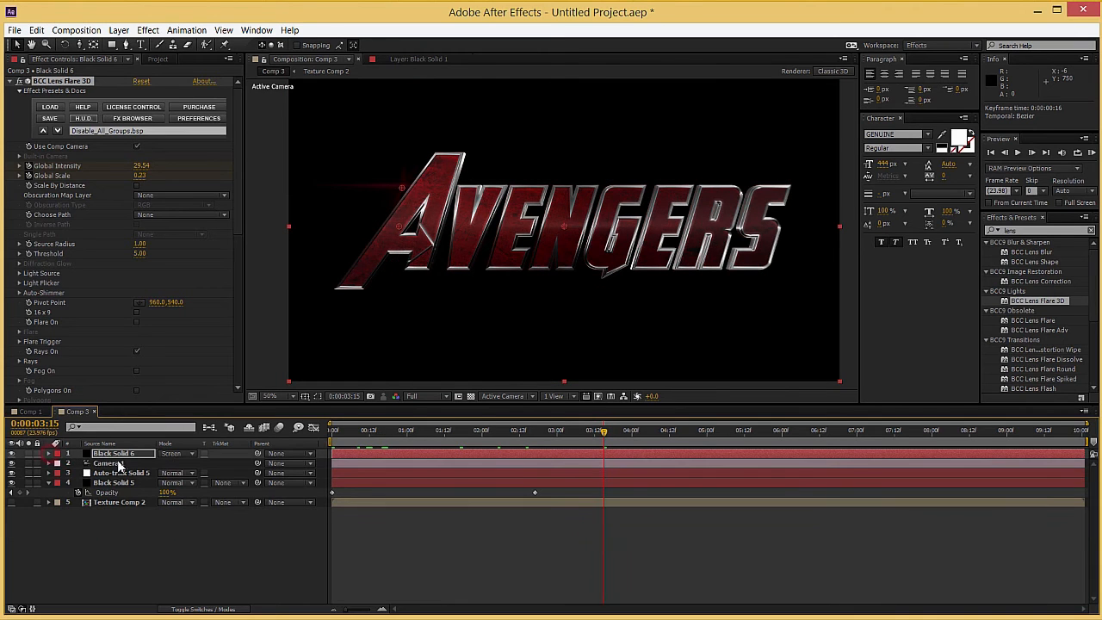
left_click(410, 436)
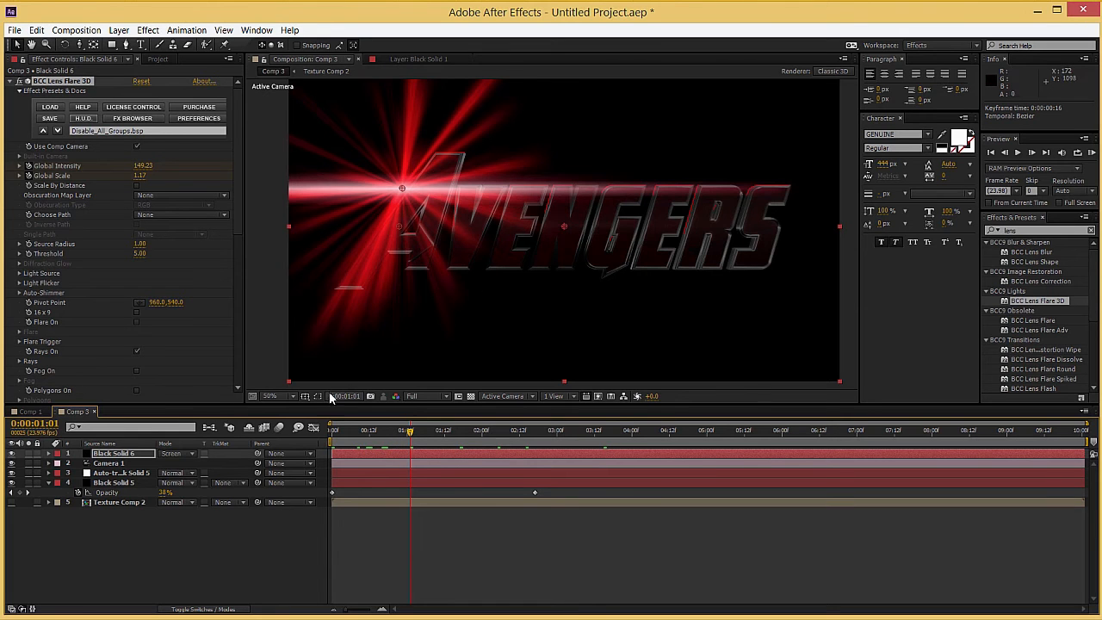
Step: Create a new solid layer named "dust" in Comp 3
right_click(138, 513)
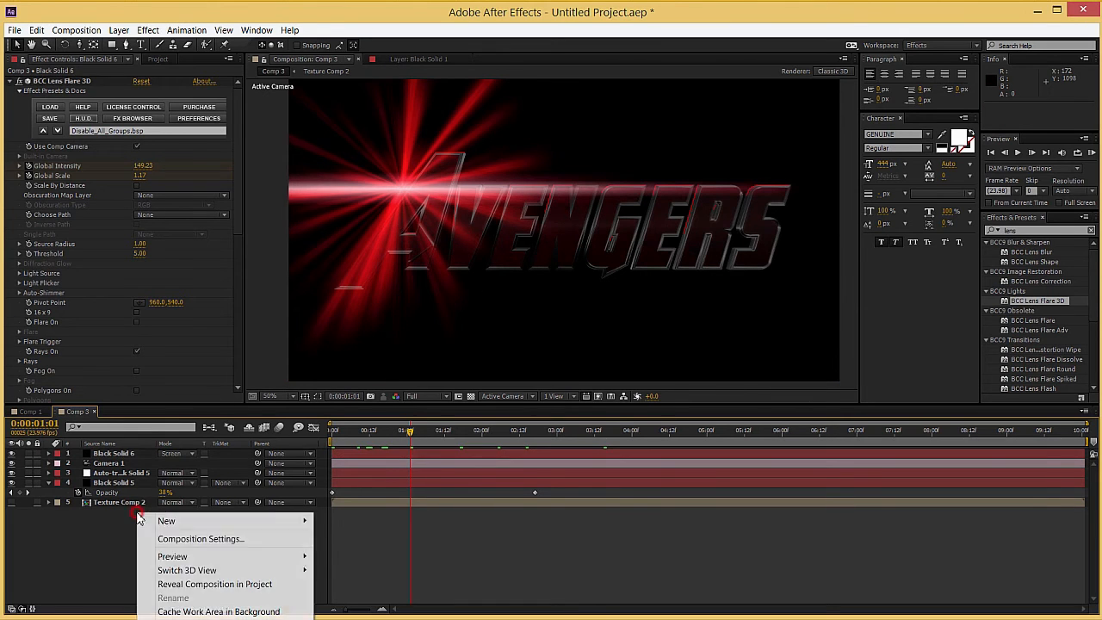
mouse_move(172, 521)
left_click(399, 552)
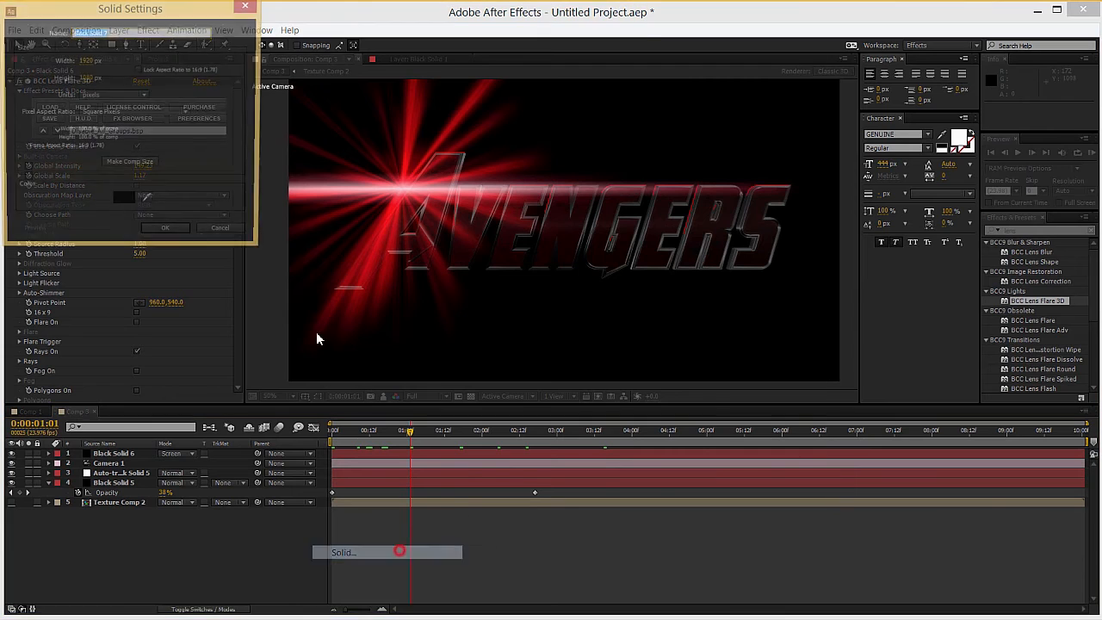
type("dust")
key("Return")
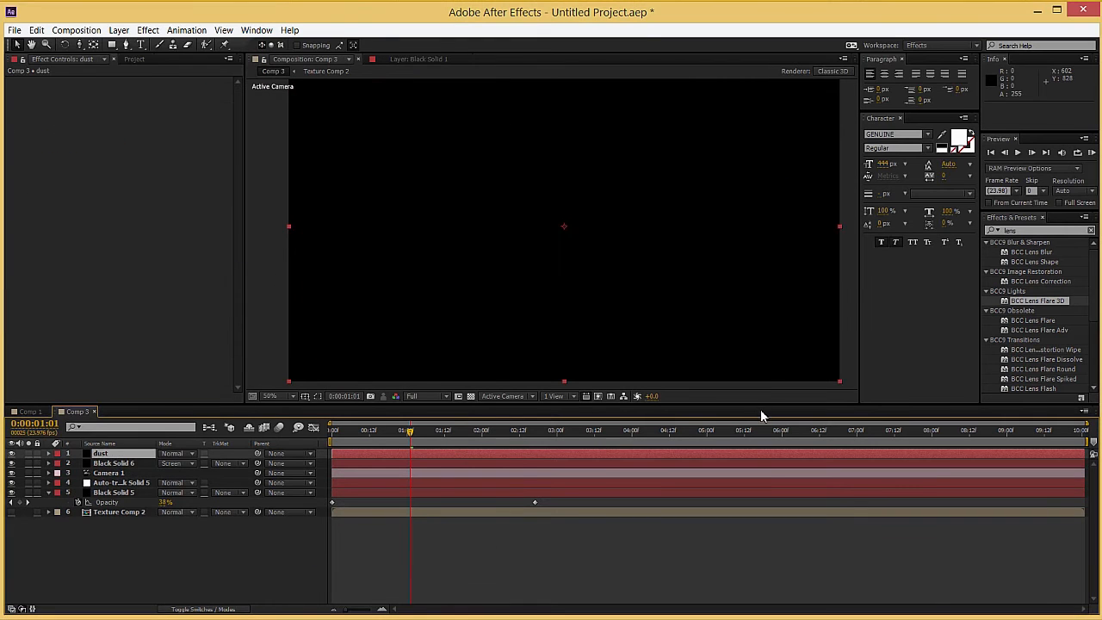
Step: Apply the BCC Organic Strands effect from the BCC9 Particles category to the dust layer
left_click(1091, 232)
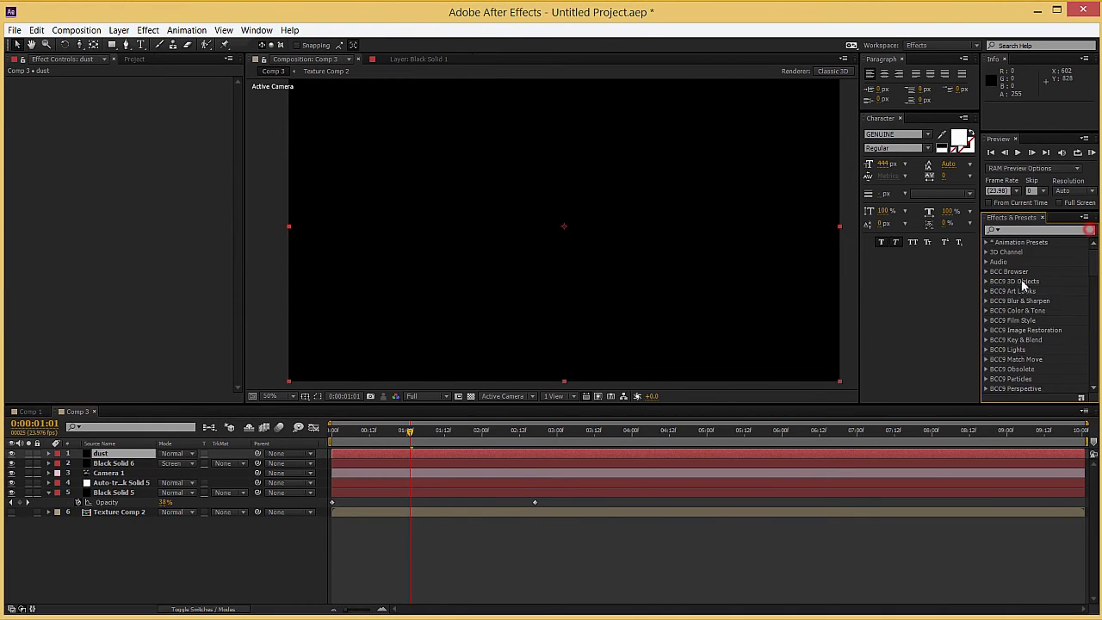
scroll(1014, 316, "down", 2)
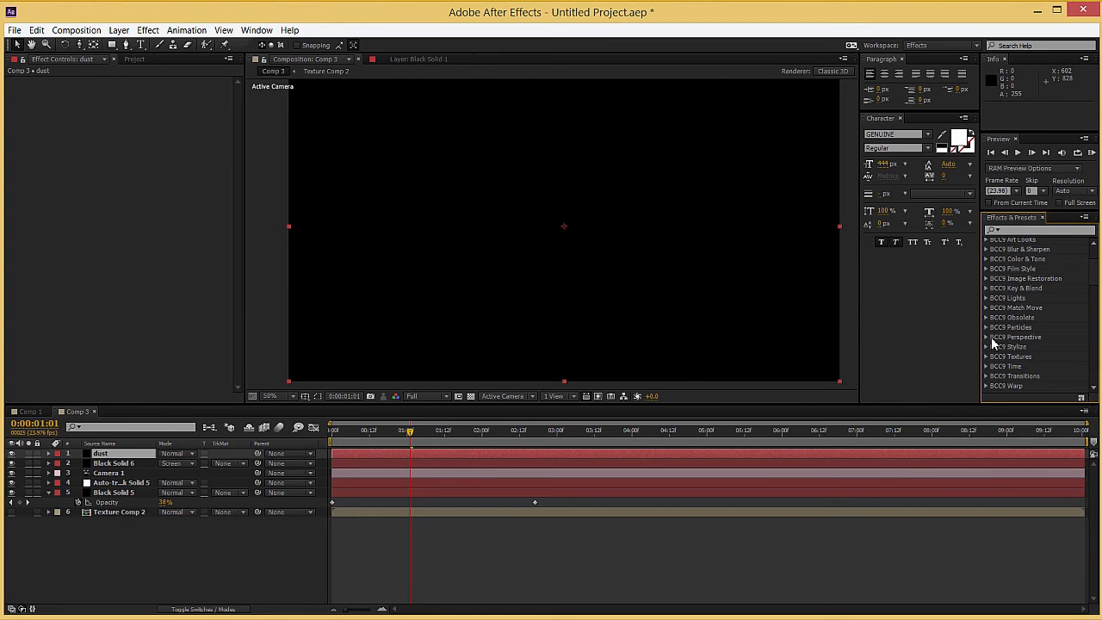
left_click(987, 328)
left_click_drag(1041, 309, 491, 453)
Step: At 0:00:02:17, browse the Organic Strands presets and apply hotSteamStrands.bsp to the dust layer
left_click_drag(366, 433, 535, 433)
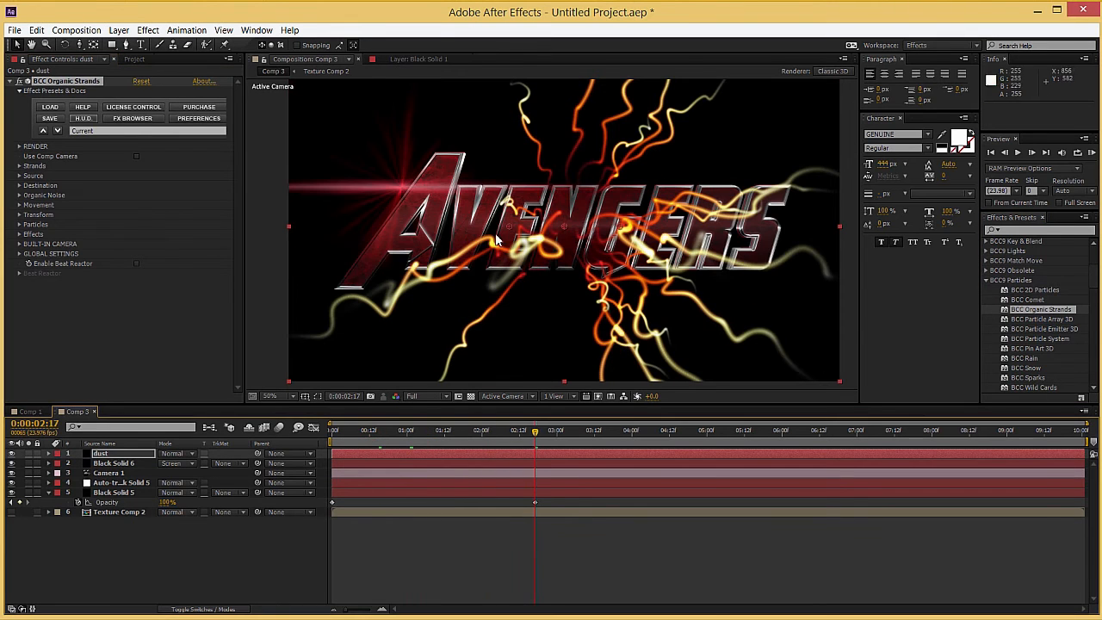
left_click(136, 121)
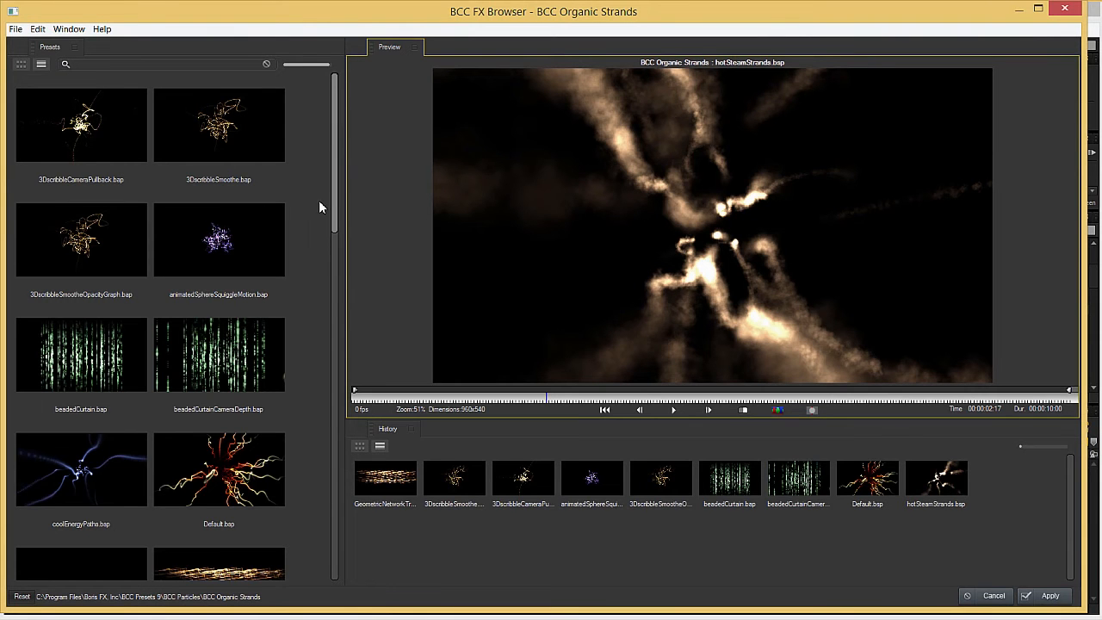
left_click(332, 328)
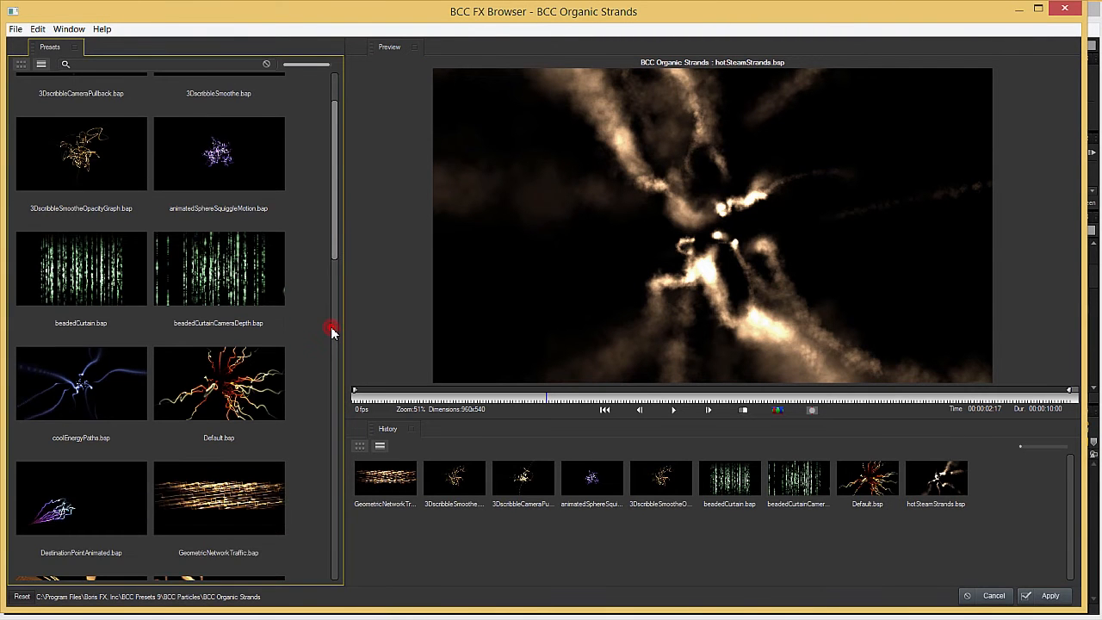
left_click_drag(332, 327, 335, 386)
left_click(212, 332)
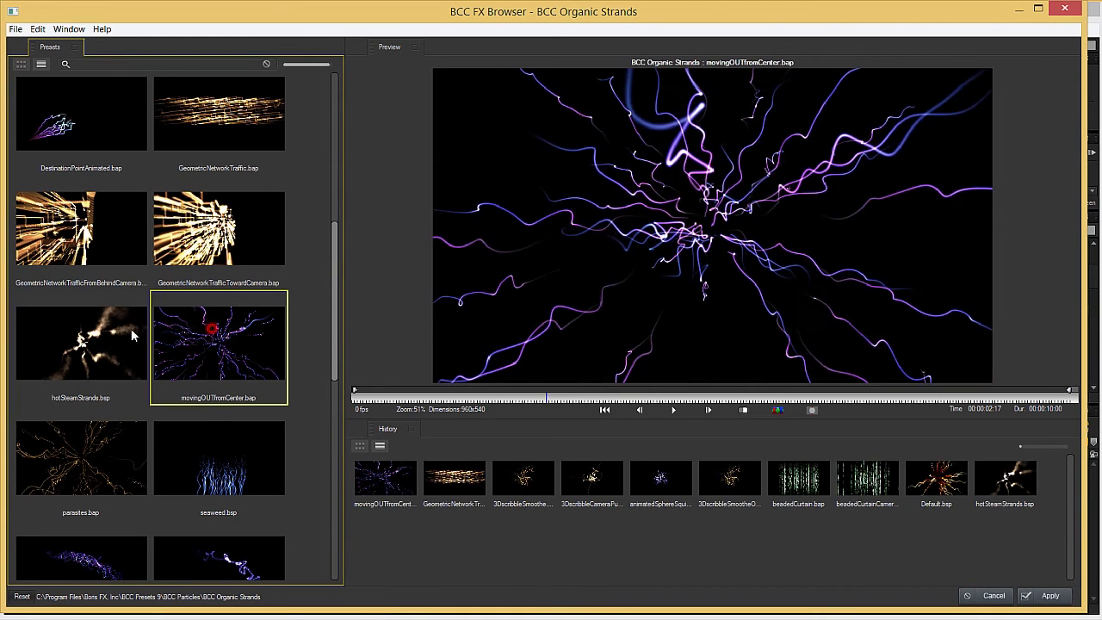
left_click(121, 336)
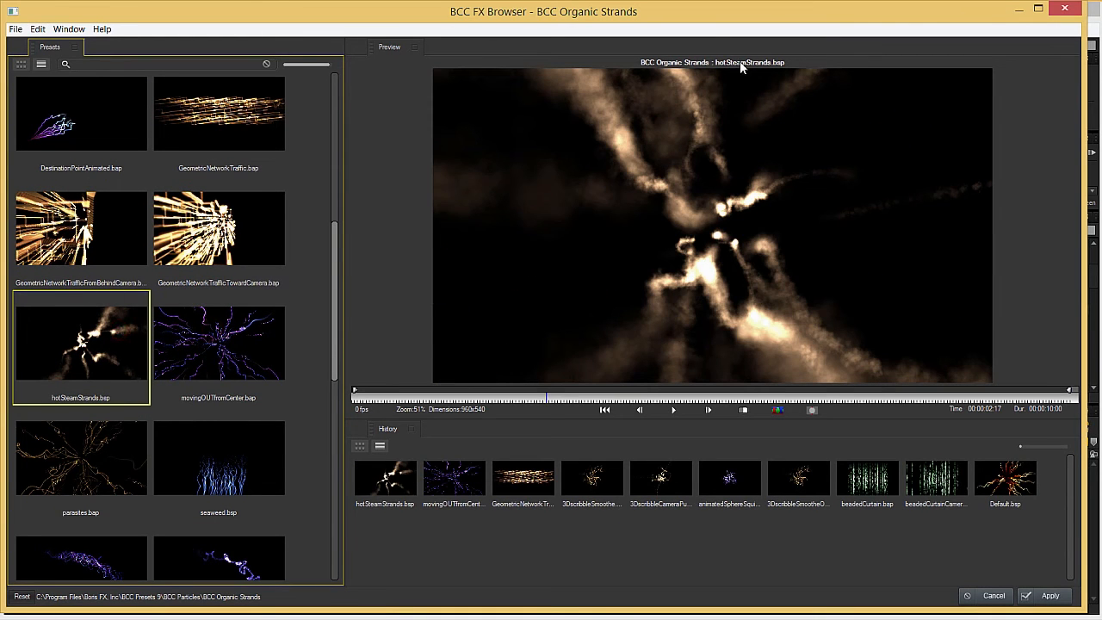
left_click(1053, 598)
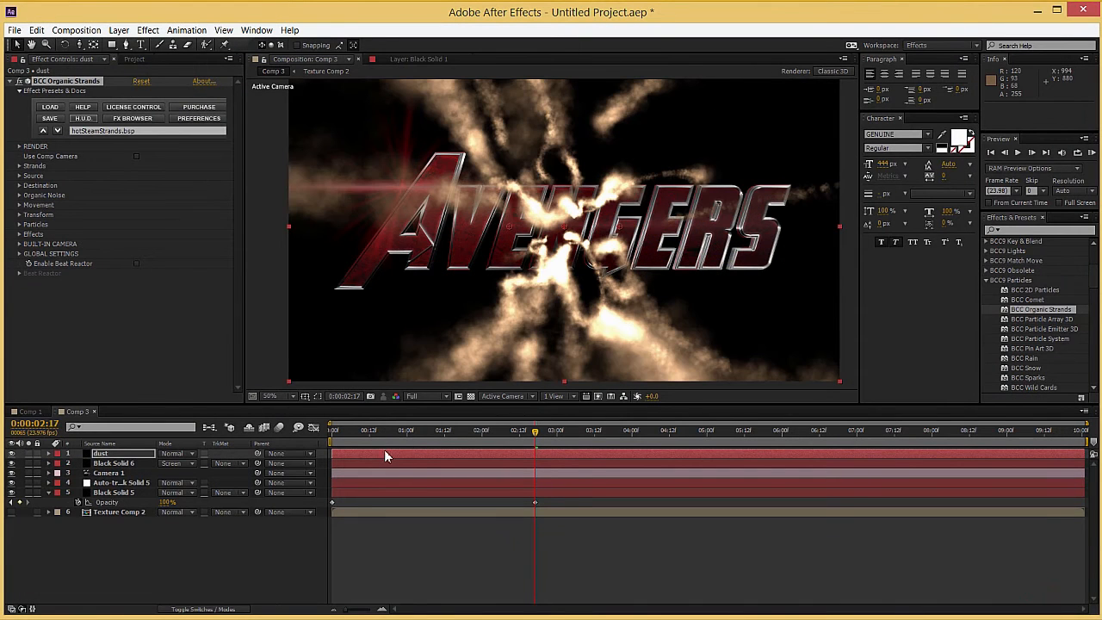
Step: At 0:00:00:10, set the strands' Direction to Right and turn on Use Comp Camera
left_click_drag(334, 431, 364, 436)
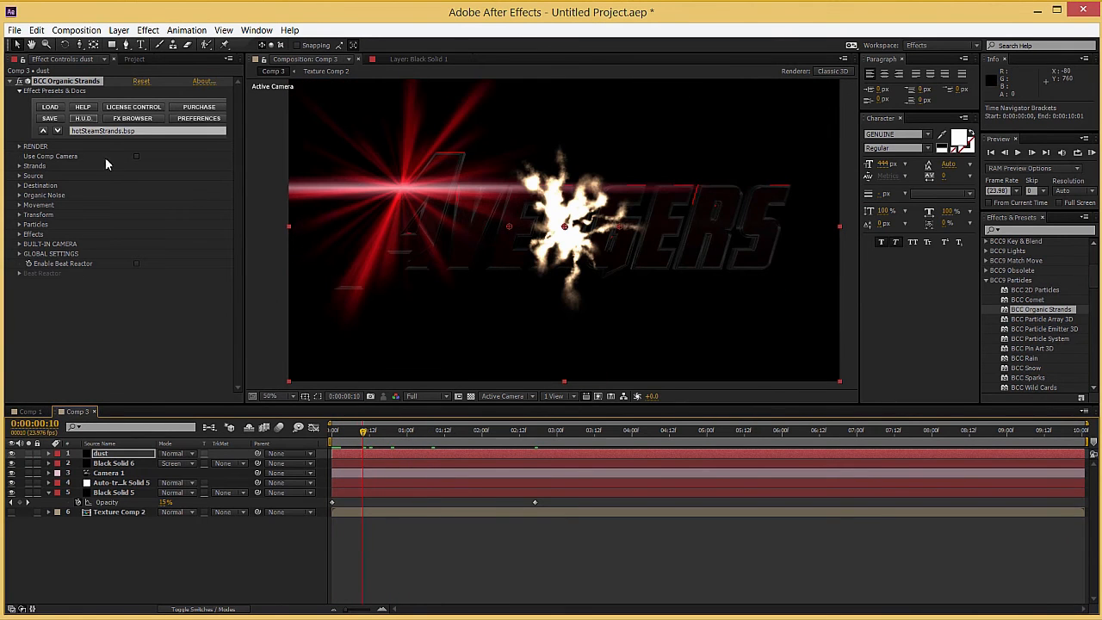
left_click(163, 185)
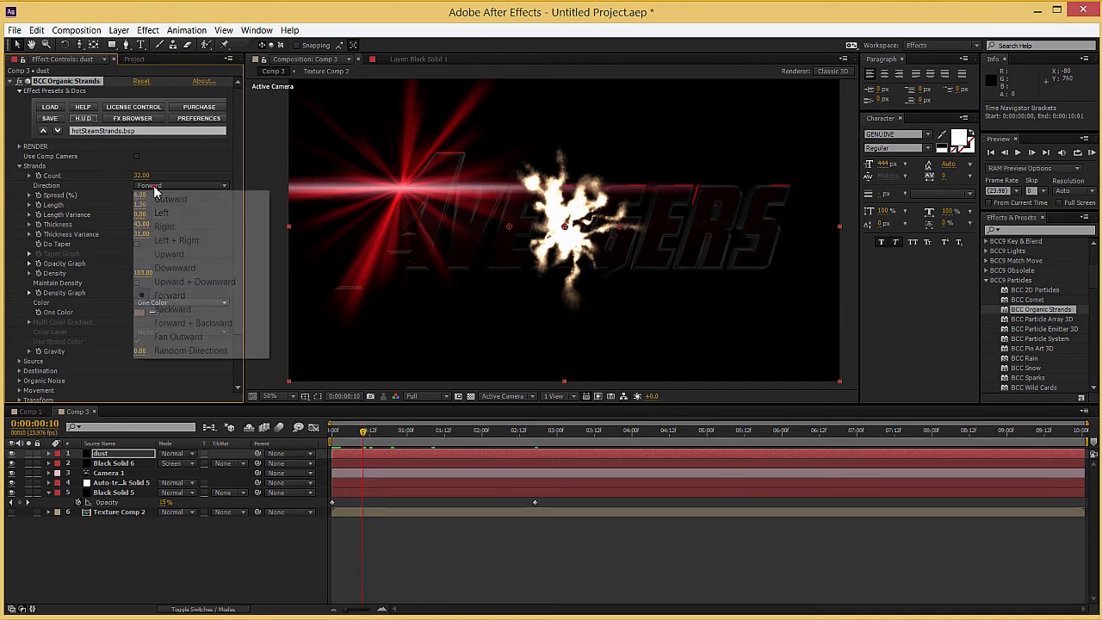
left_click(174, 229)
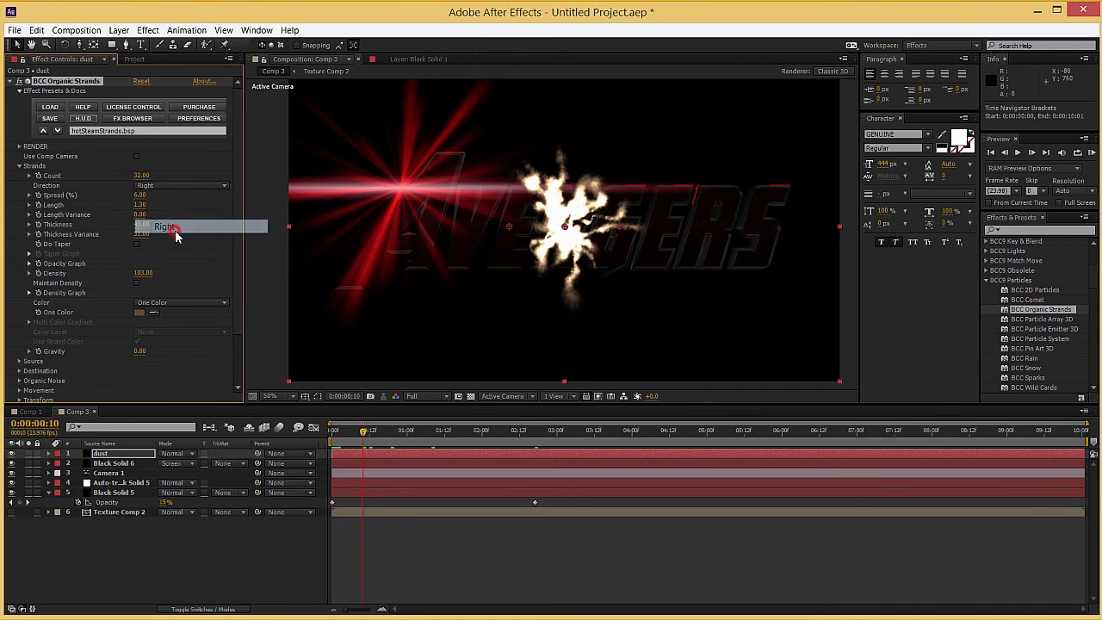
left_click(136, 157)
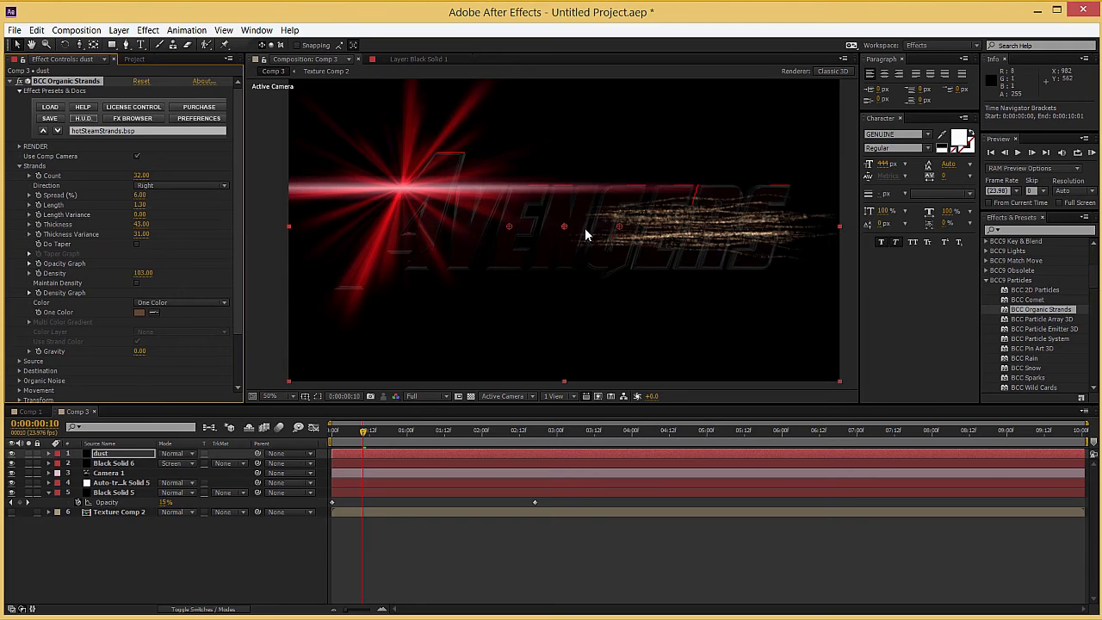
Step: Move the strands' source off the frame's left edge to about -86, 562 and set its Scale Master to 566
left_click_drag(617, 229, 264, 233)
scroll(51, 332, "down", 3)
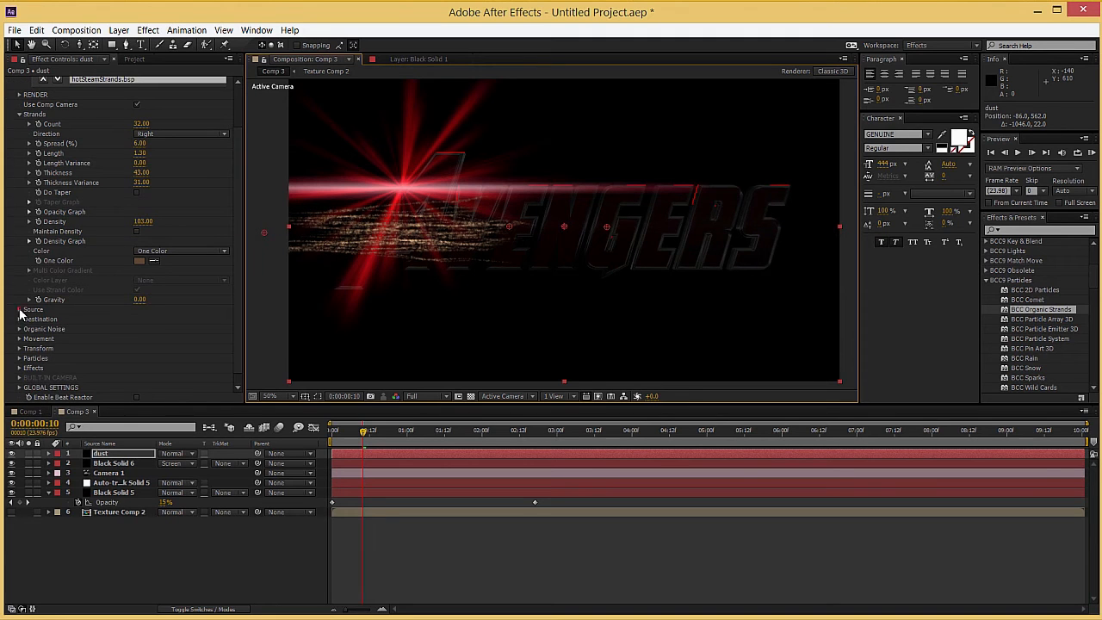
left_click(18, 309)
scroll(26, 319, "down", 3)
left_click_drag(142, 365, 407, 356)
Step: Set the strands' Length to 5, Density to 1, Thickness to 96 and Thickness Variance to 56
scroll(105, 255, "up", 3)
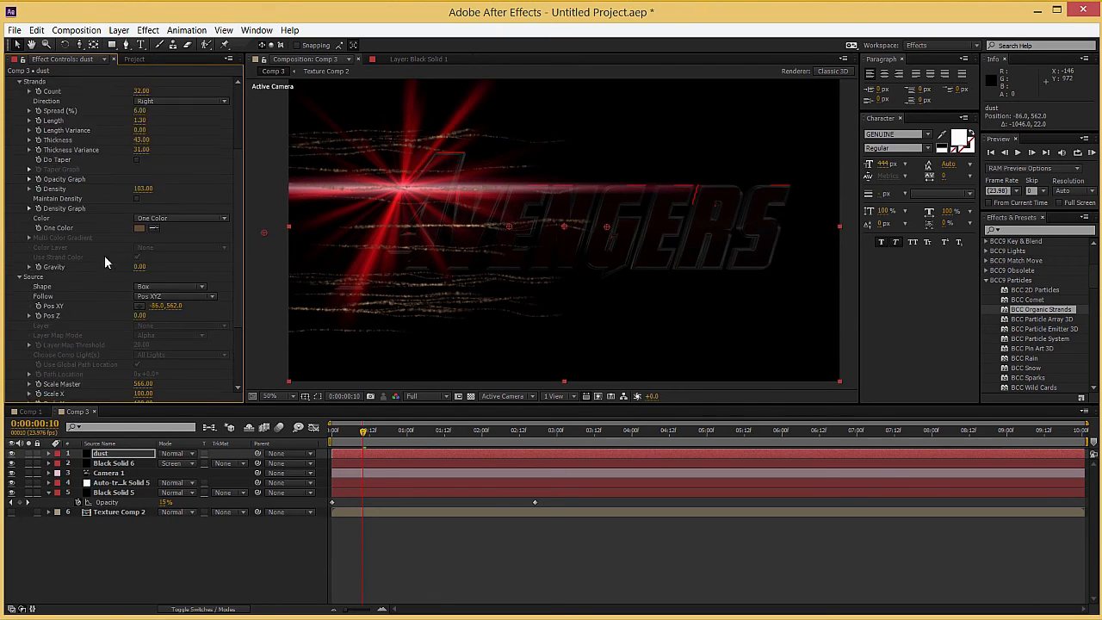
left_click_drag(147, 170, 165, 171)
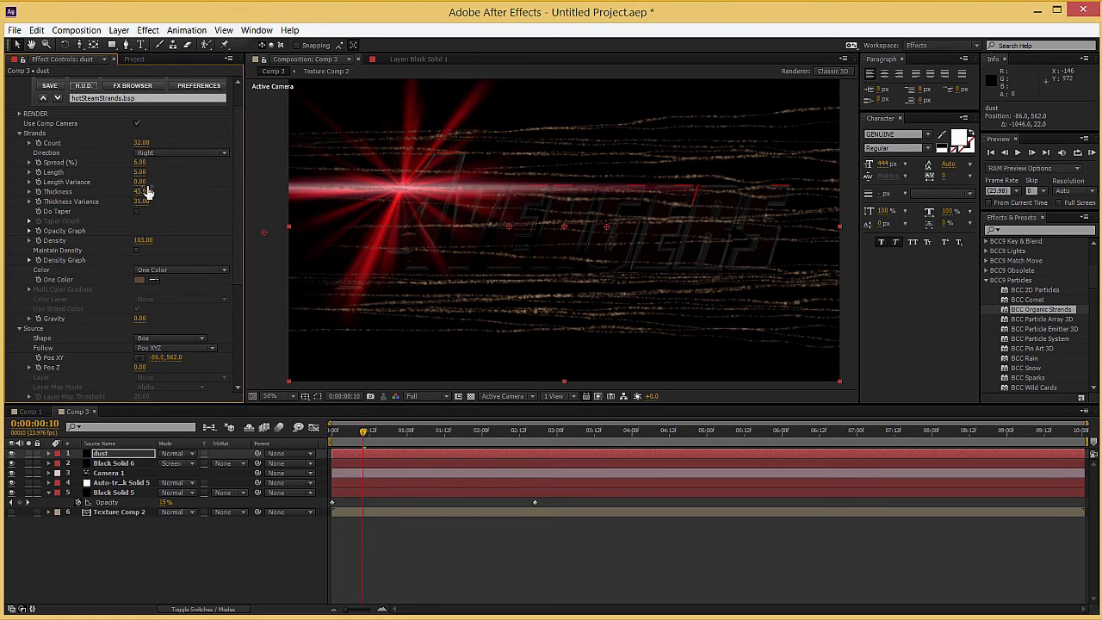
left_click_drag(146, 192, 214, 197)
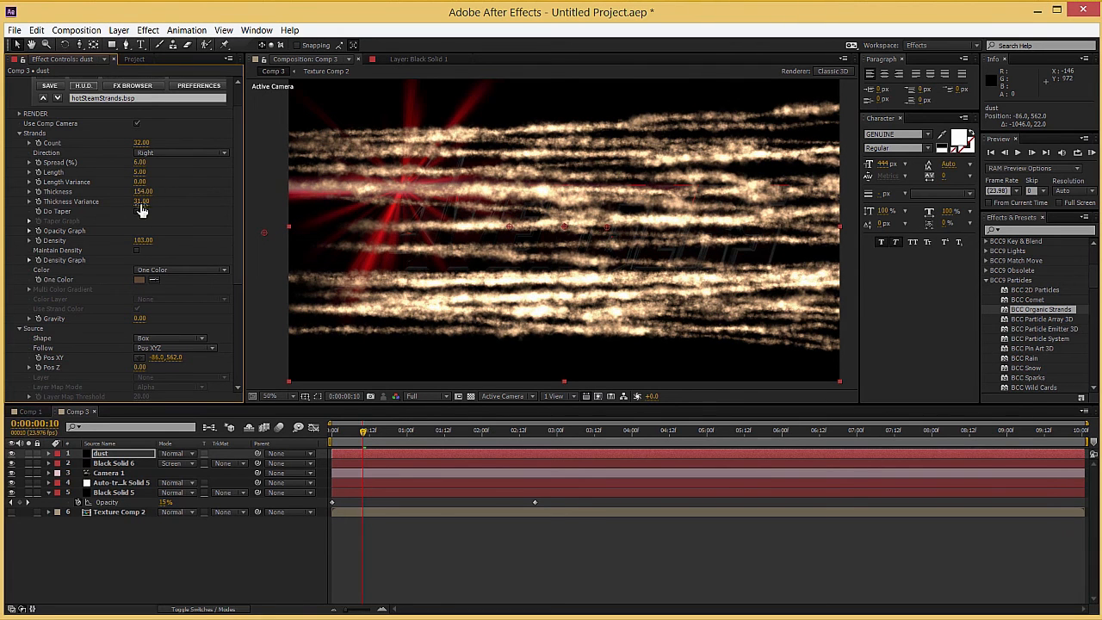
left_click_drag(140, 243, 81, 244)
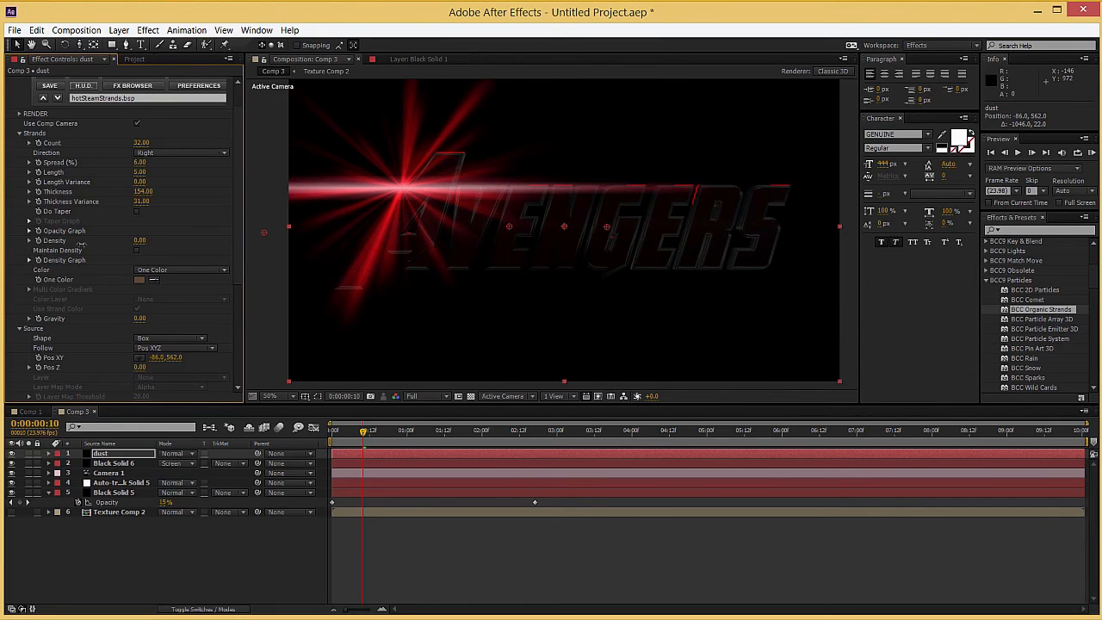
left_click_drag(80, 244, 83, 244)
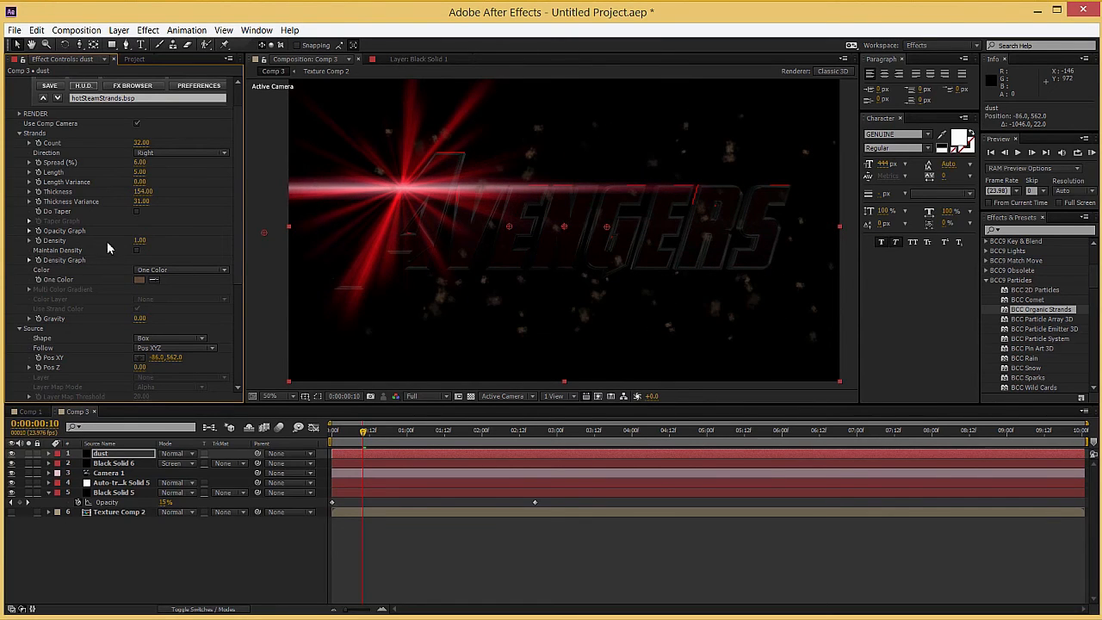
left_click_drag(140, 202, 148, 200)
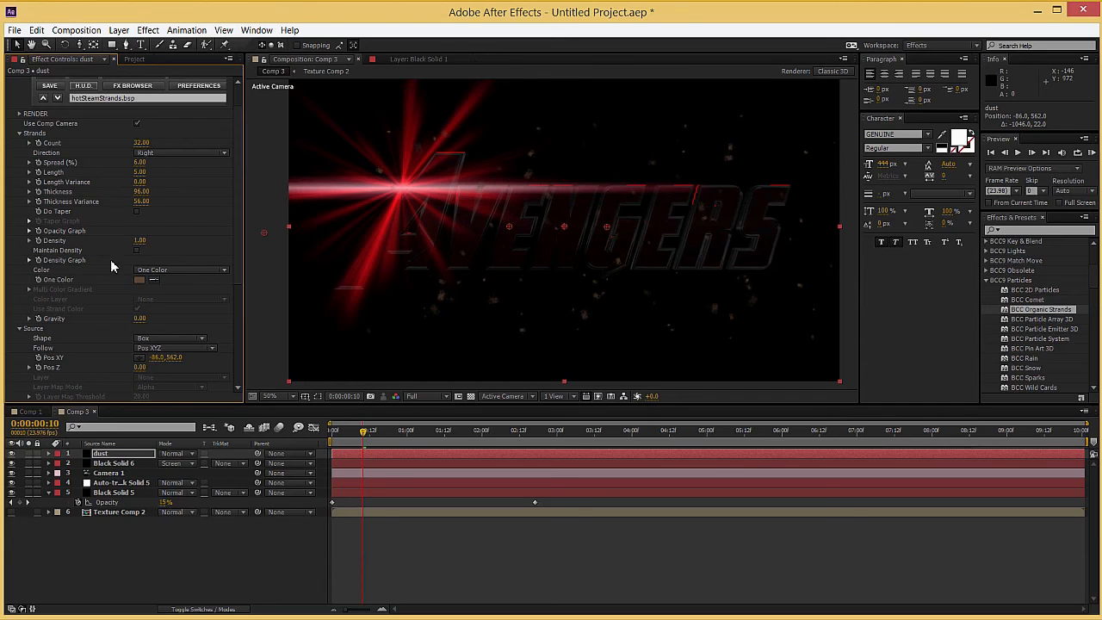
Step: Change the strands' One Color to the light tan EDAF74
left_click(138, 280)
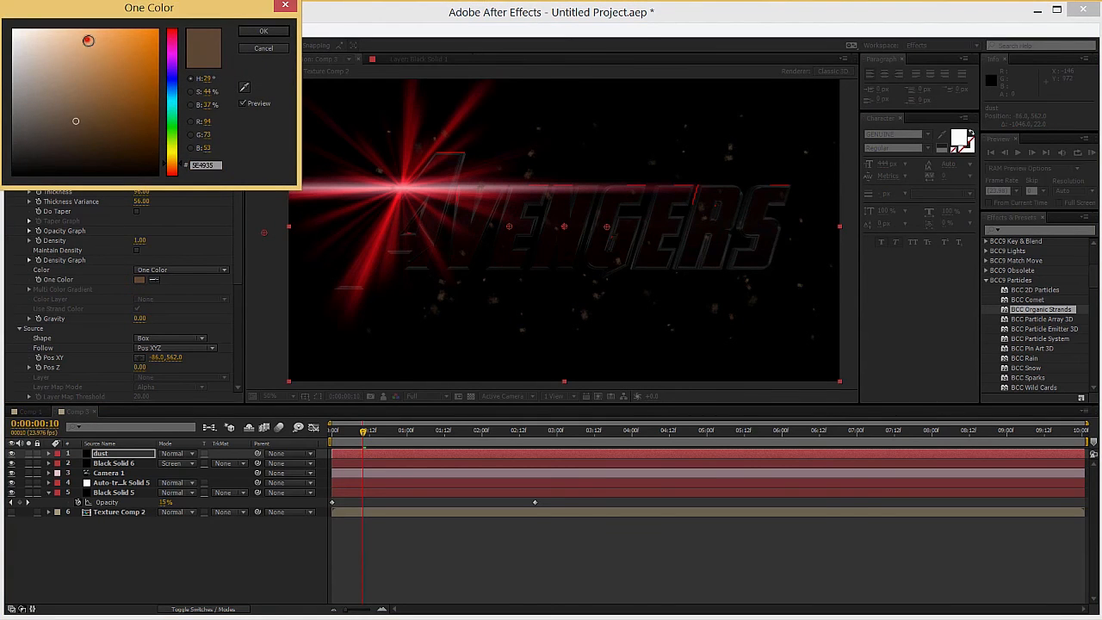
left_click(87, 39)
left_click(263, 31)
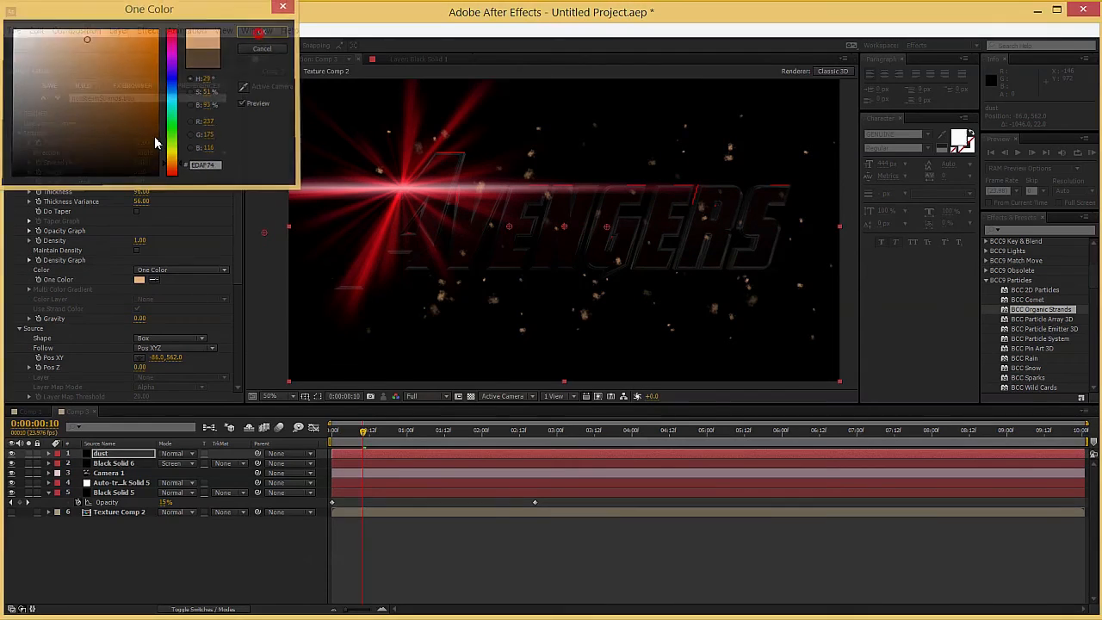
Step: Lower the particles' Opacity to 26, checking the dust at 0:00:02:03
scroll(50, 276, "down", 5)
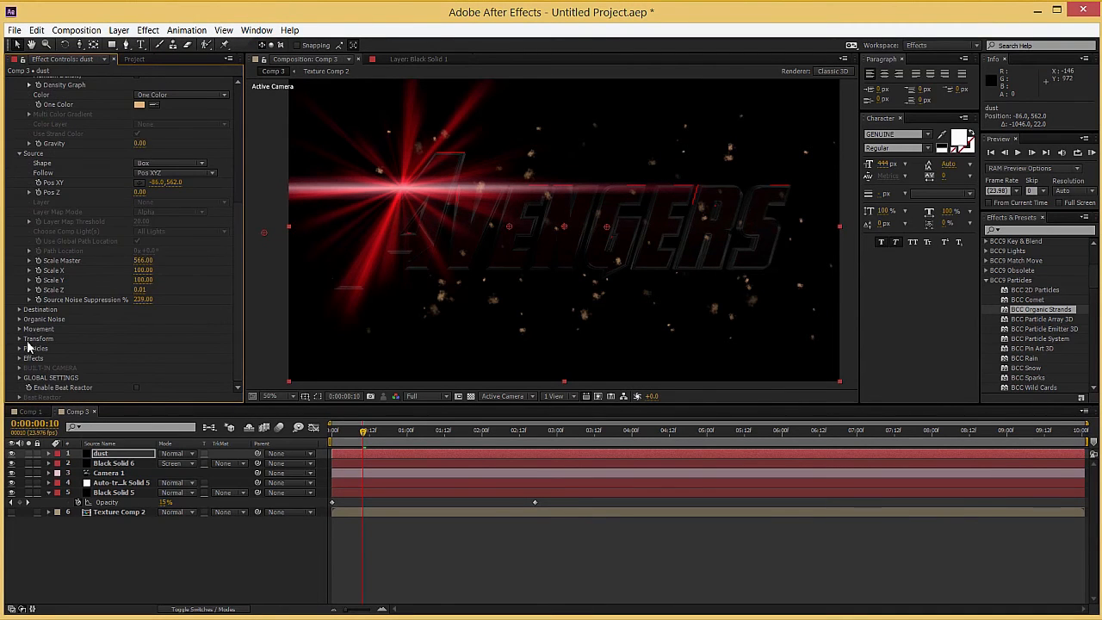
left_click(19, 349)
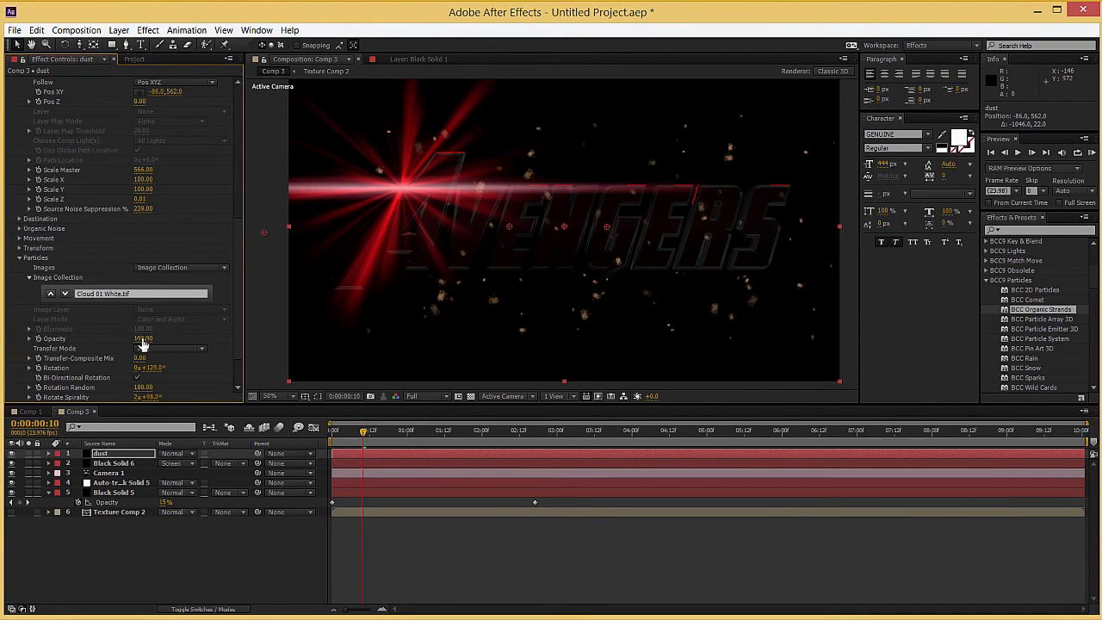
left_click_drag(131, 337, 88, 339)
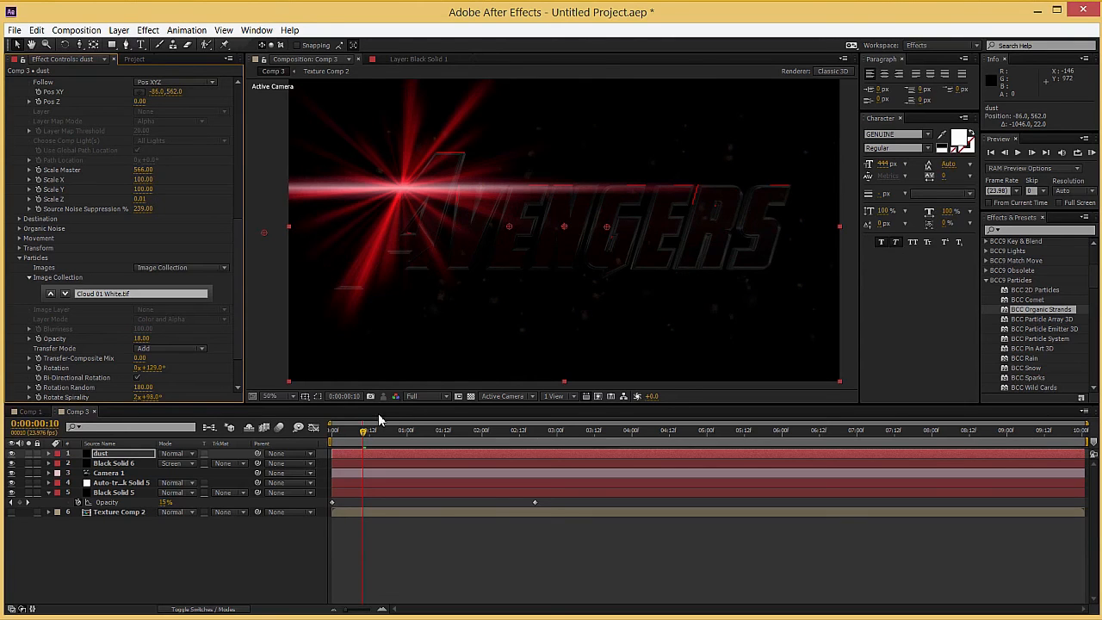
left_click_drag(376, 434, 491, 437)
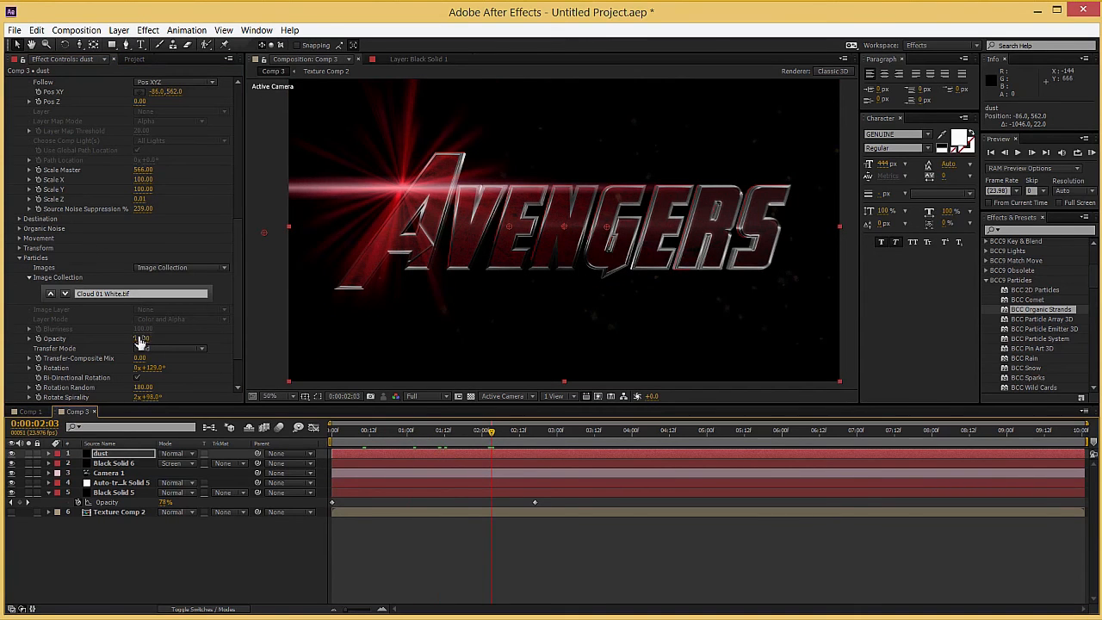
Step: Set the Organic Strands' render Motion Blur to Rough and check the frame at 0:00:01:02
scroll(95, 293, "up", 7)
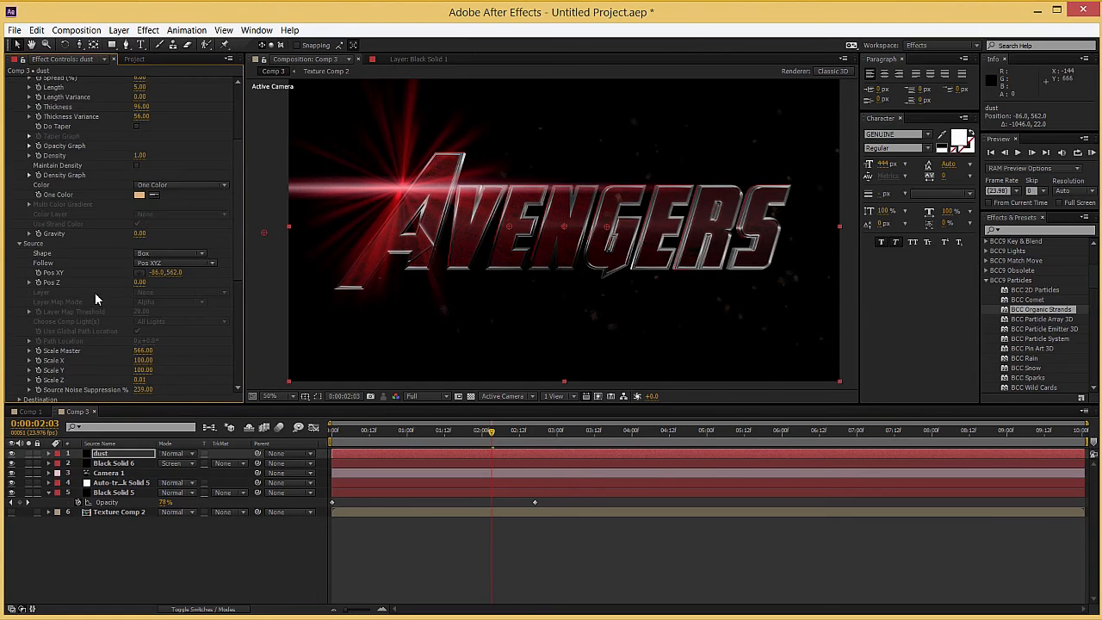
left_click(20, 146)
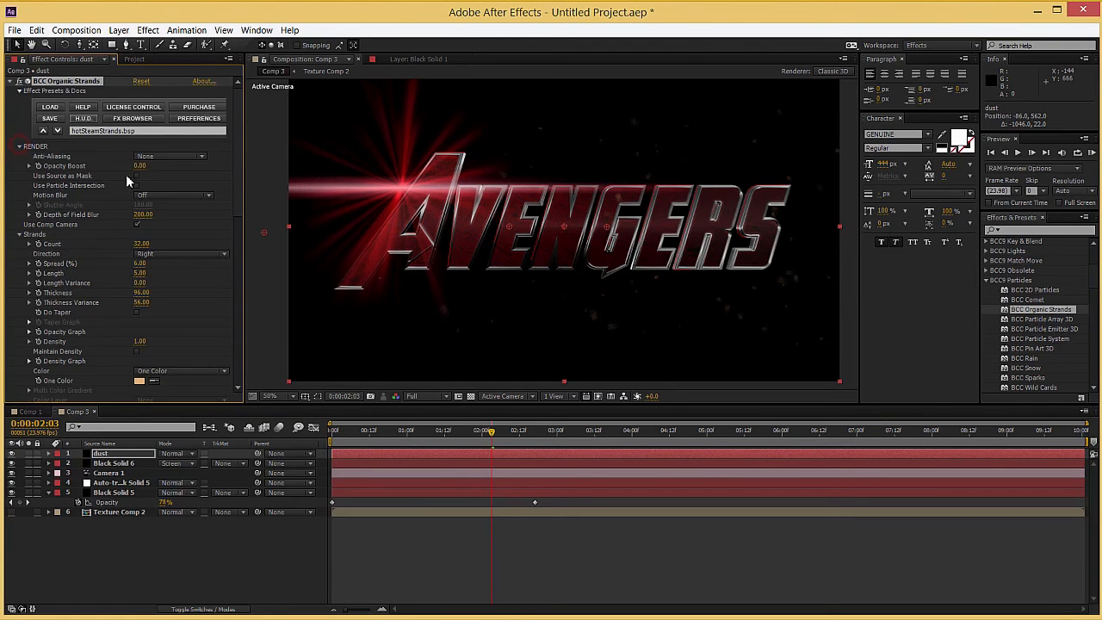
left_click(147, 199)
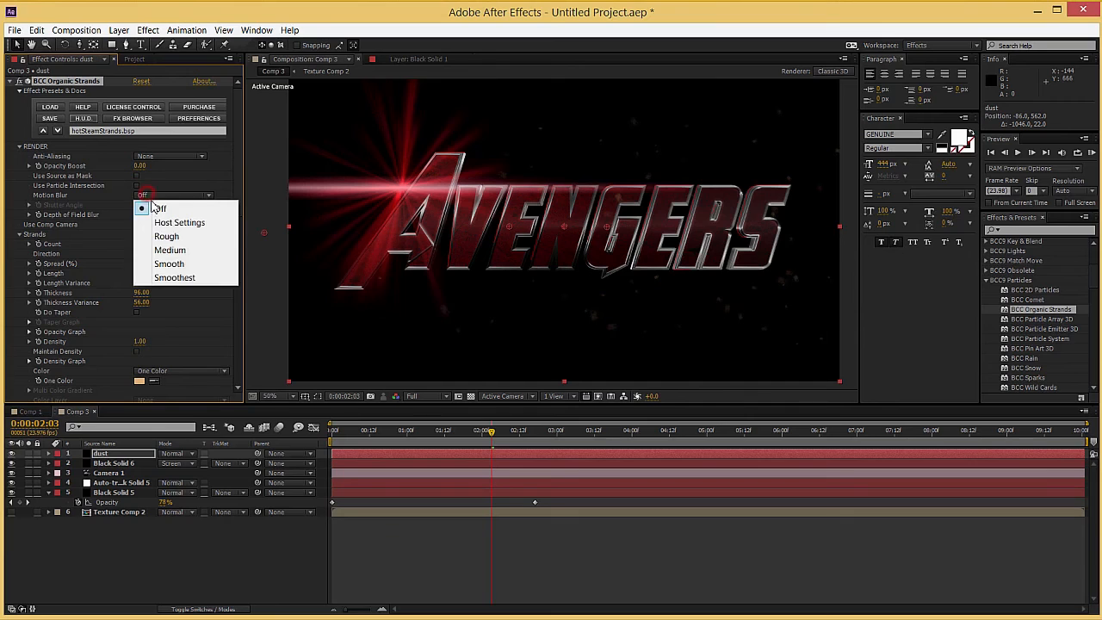
left_click(186, 236)
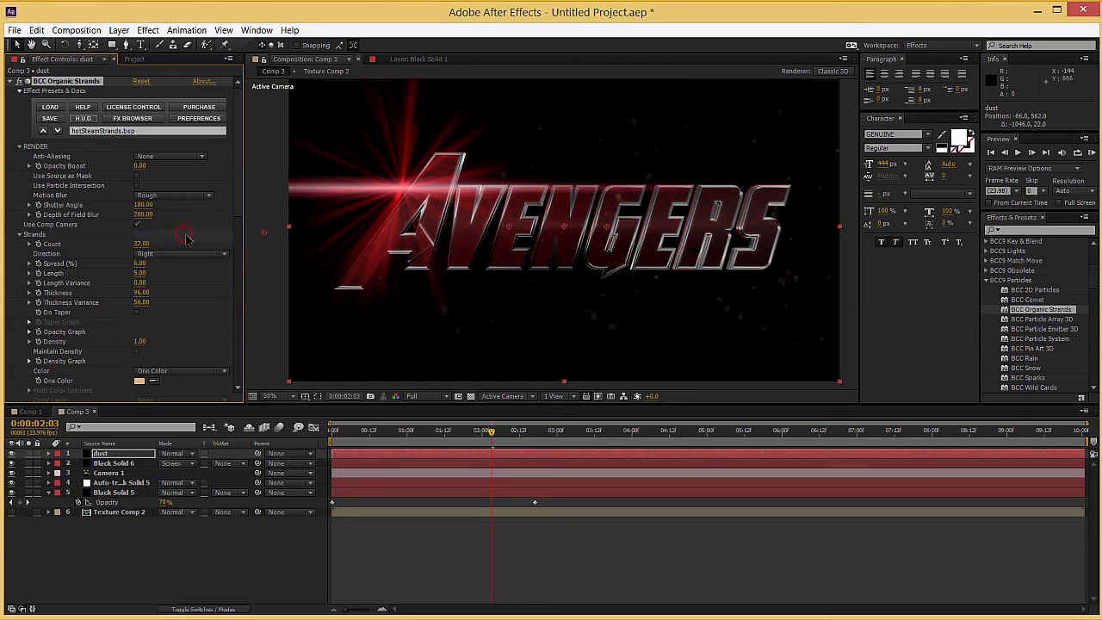
left_click(414, 437)
Step: Set the Organic Noise's Random Bend to 365 and Auto Evolve Speed to about 14, and collapse the effect
scroll(68, 317, "down", 10)
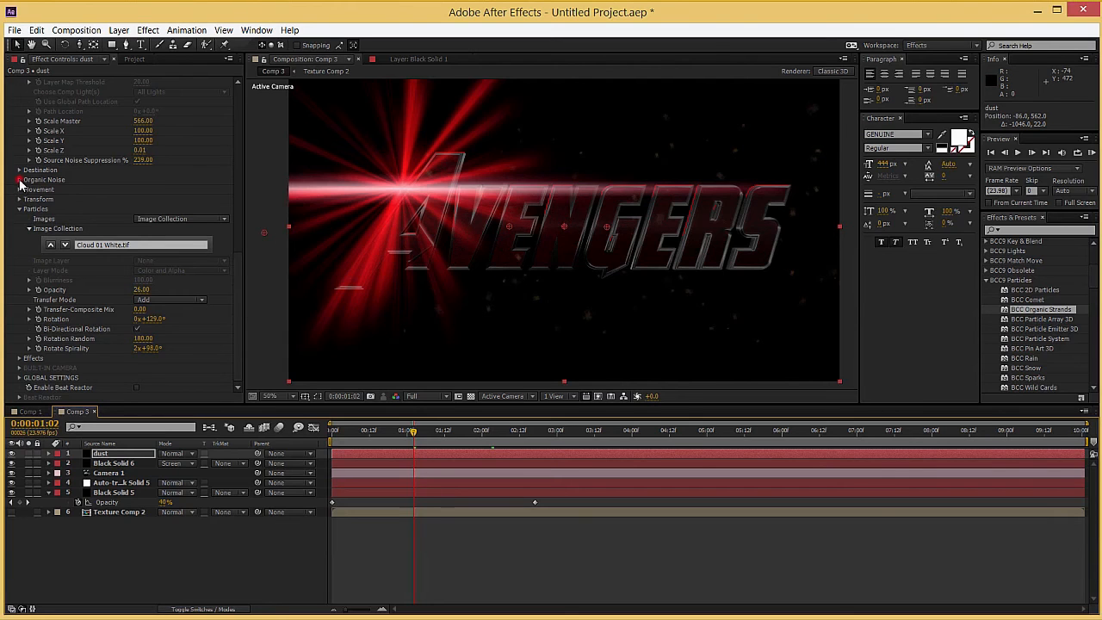
left_click(18, 180)
left_click_drag(590, 186, 158, 189)
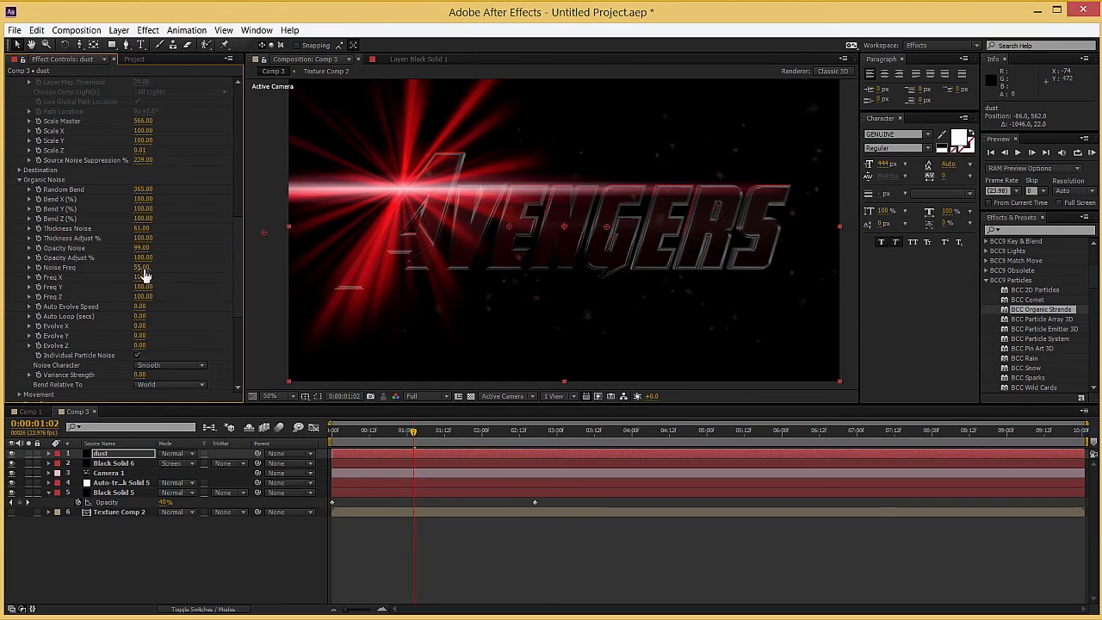
left_click_drag(141, 307, 156, 307)
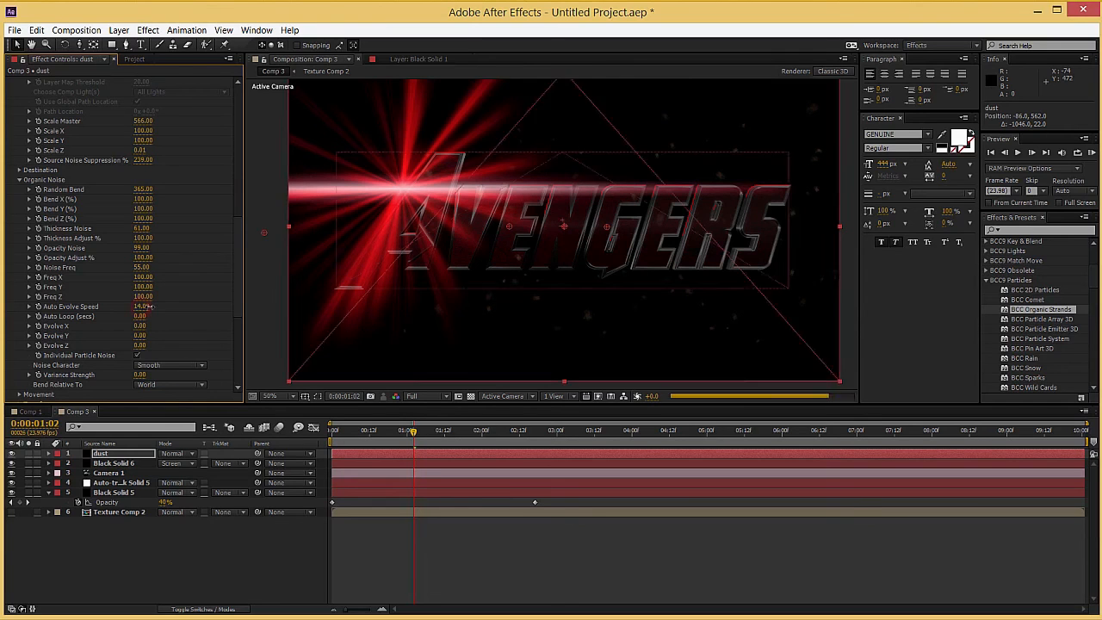
left_click_drag(159, 306, 160, 305)
scroll(49, 315, "up", 15)
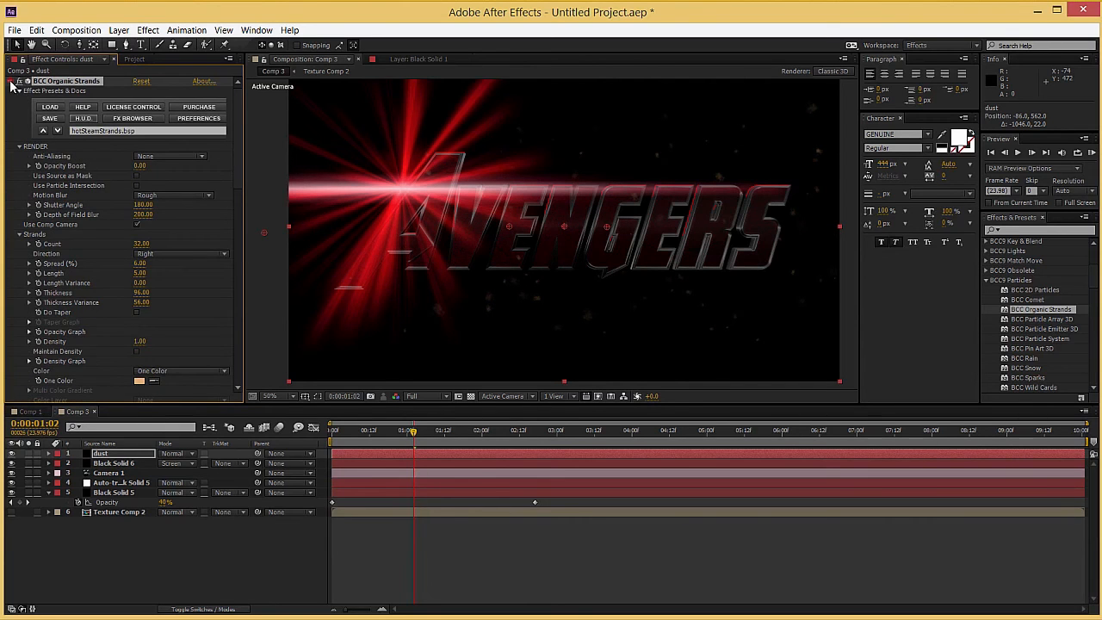
left_click(10, 82)
Step: Keyframe Camera 1's Position at 0:00:00:00 and push the camera in to 960, 540, -1654.7 at 0:00:10:00
left_click_drag(358, 431, 327, 433)
left_click(99, 474)
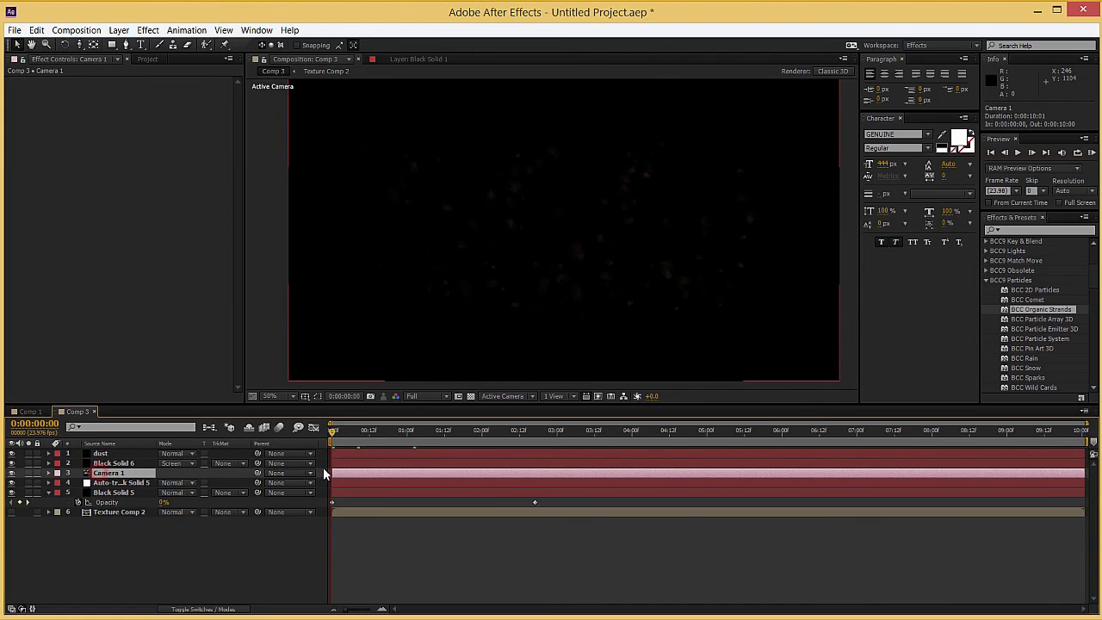
key("p")
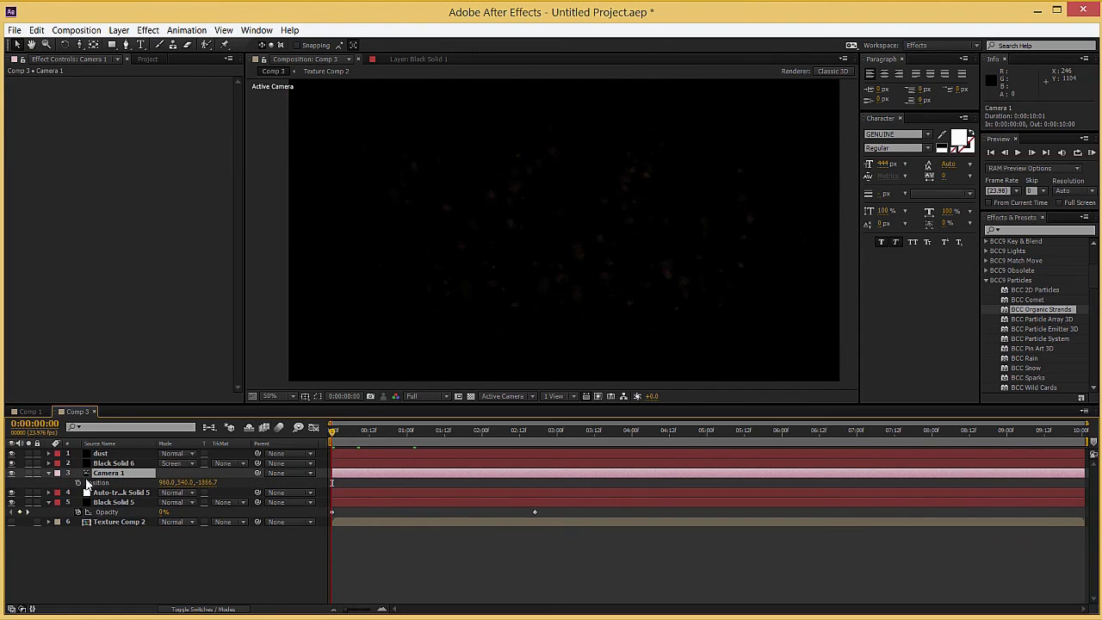
left_click(78, 482)
key("End")
key("c")
left_click_drag(578, 247, 579, 217)
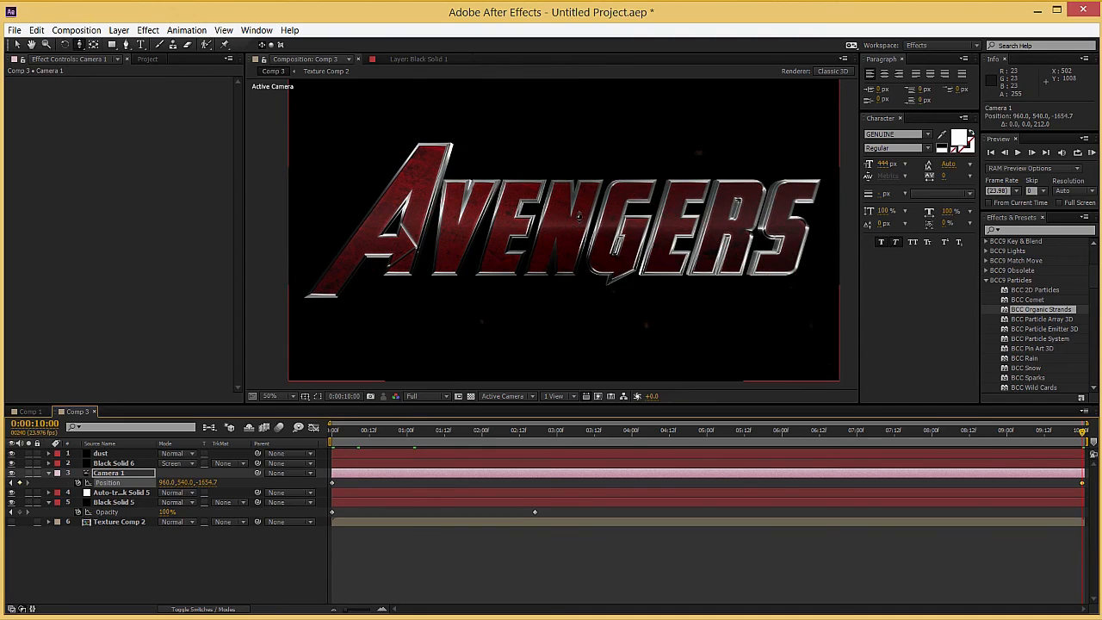
Step: Check the camera push at several times in Comp 3 and compare it with the finished title in Comp 1
left_click(516, 431)
left_click_drag(504, 437, 384, 437)
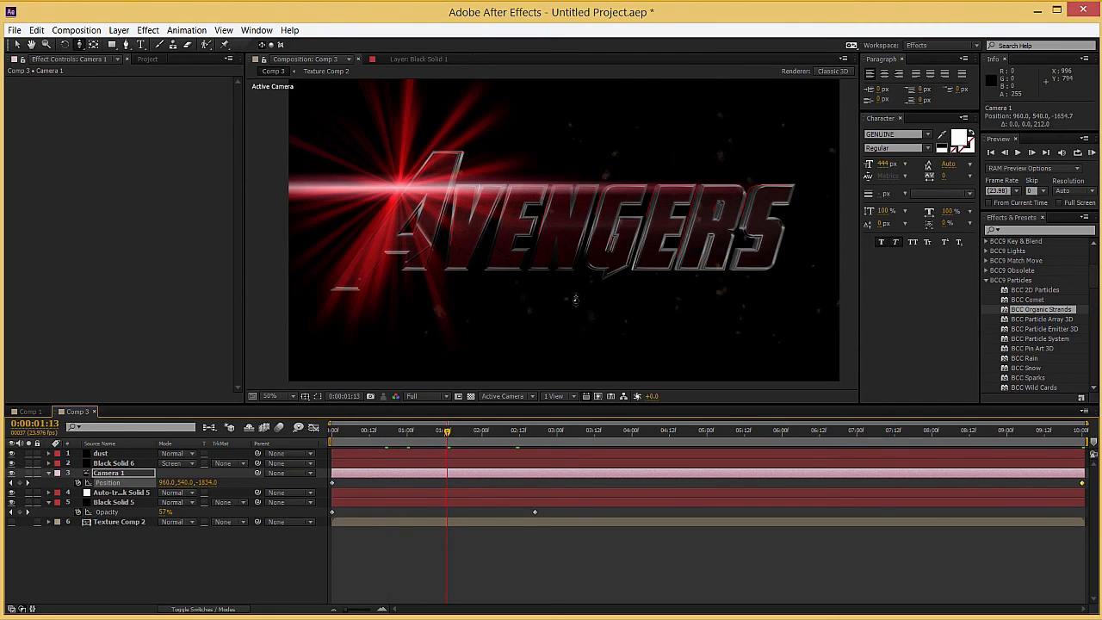
key("v")
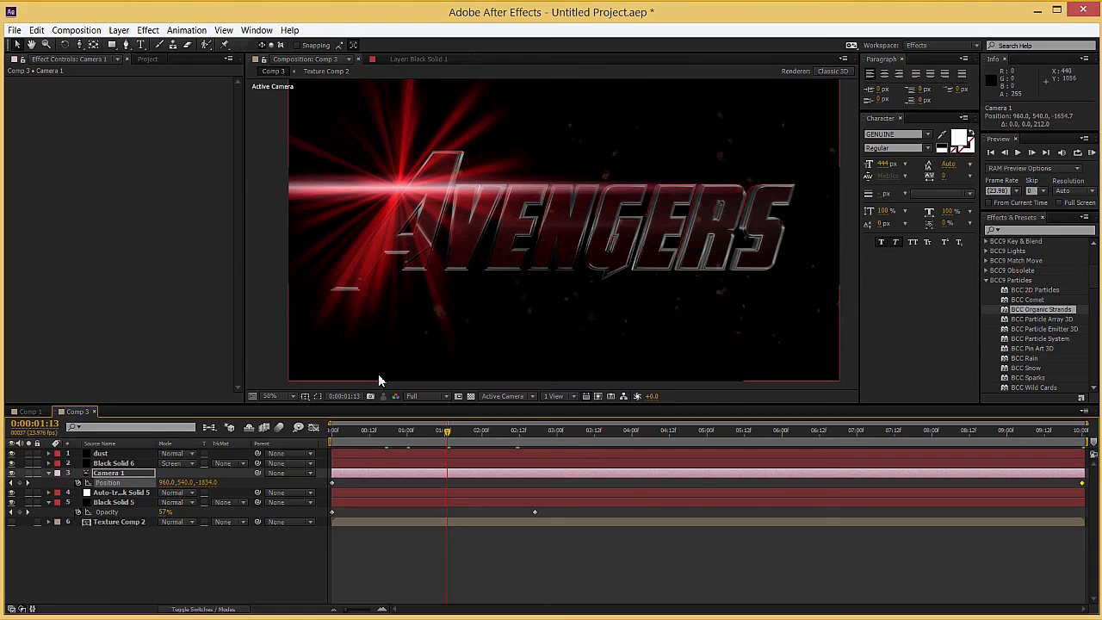
left_click(30, 411)
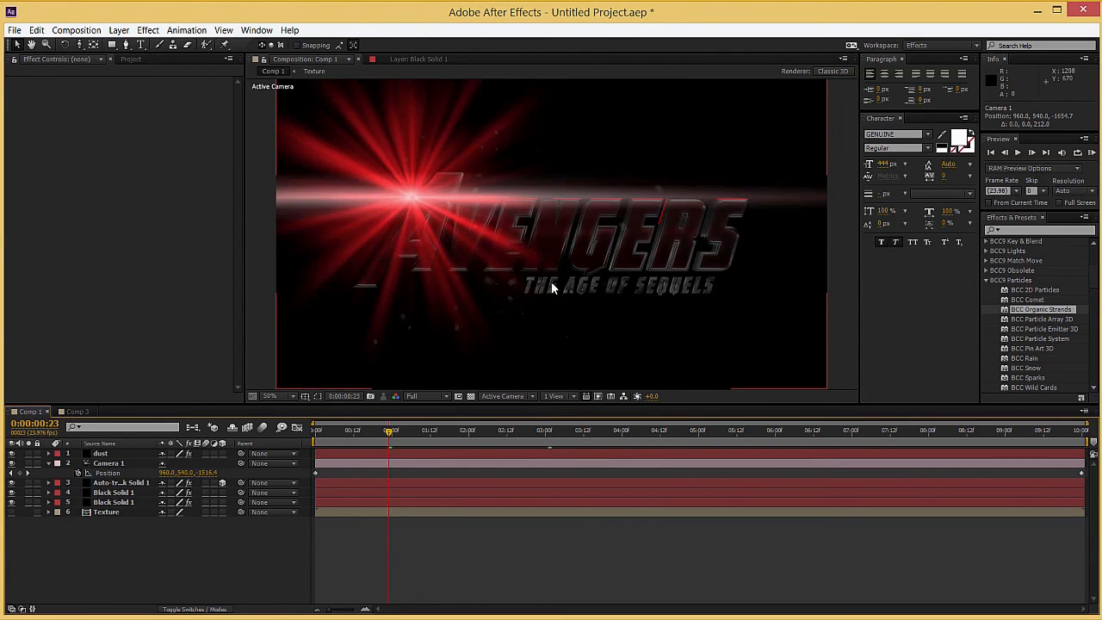
key("space")
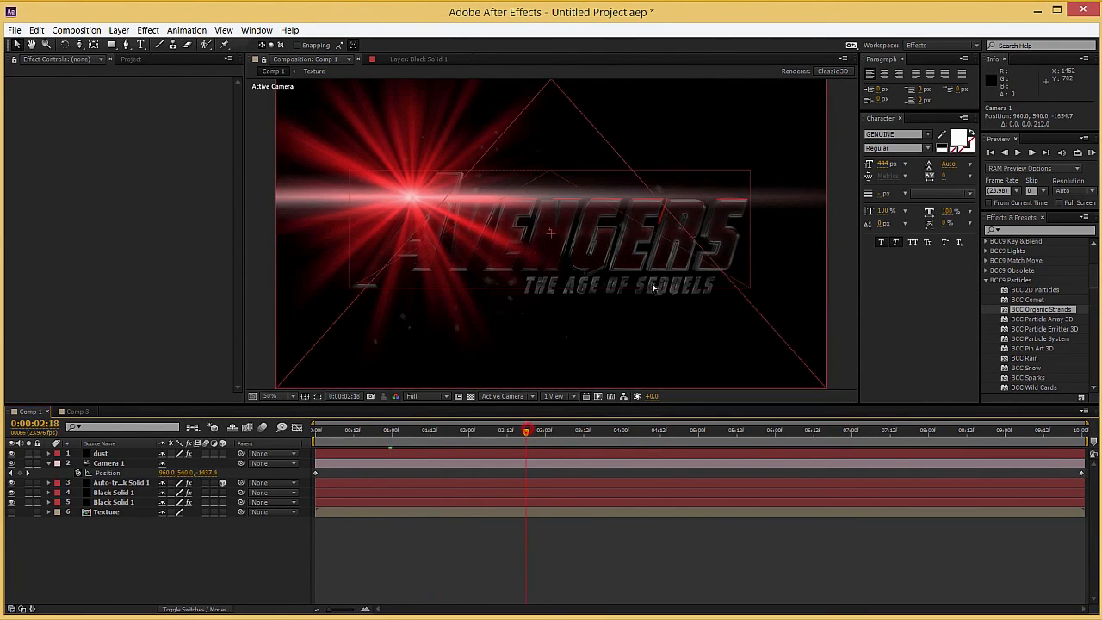
left_click(562, 430)
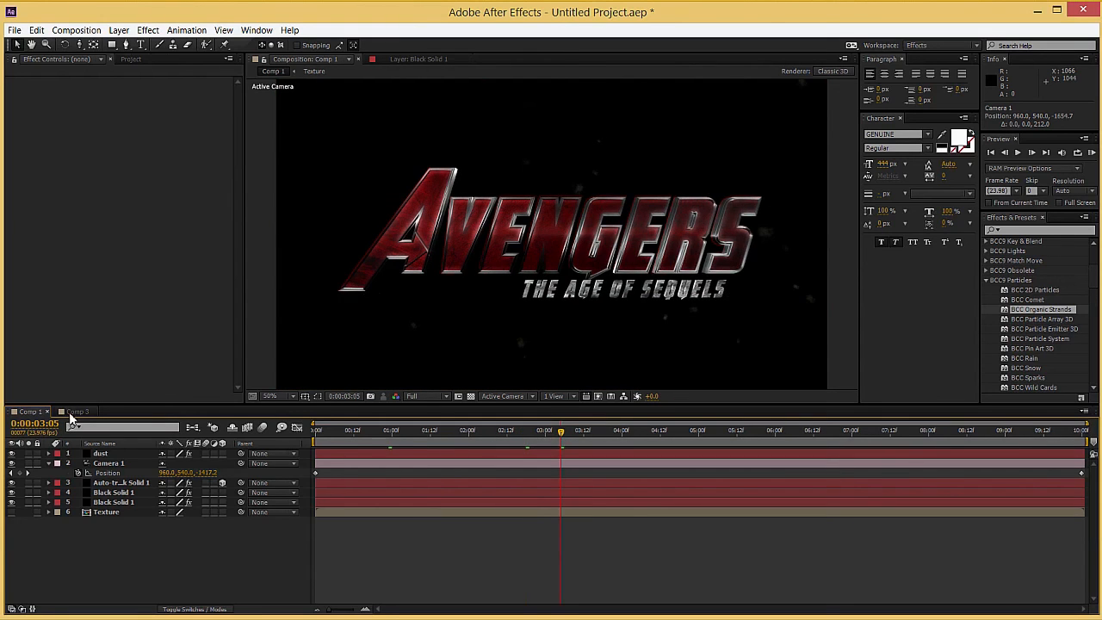
Step: Duplicate the Black Solid 5 title layer in Comp 3 and delete the effect below BCC Extruded Text from the copy
left_click(74, 412)
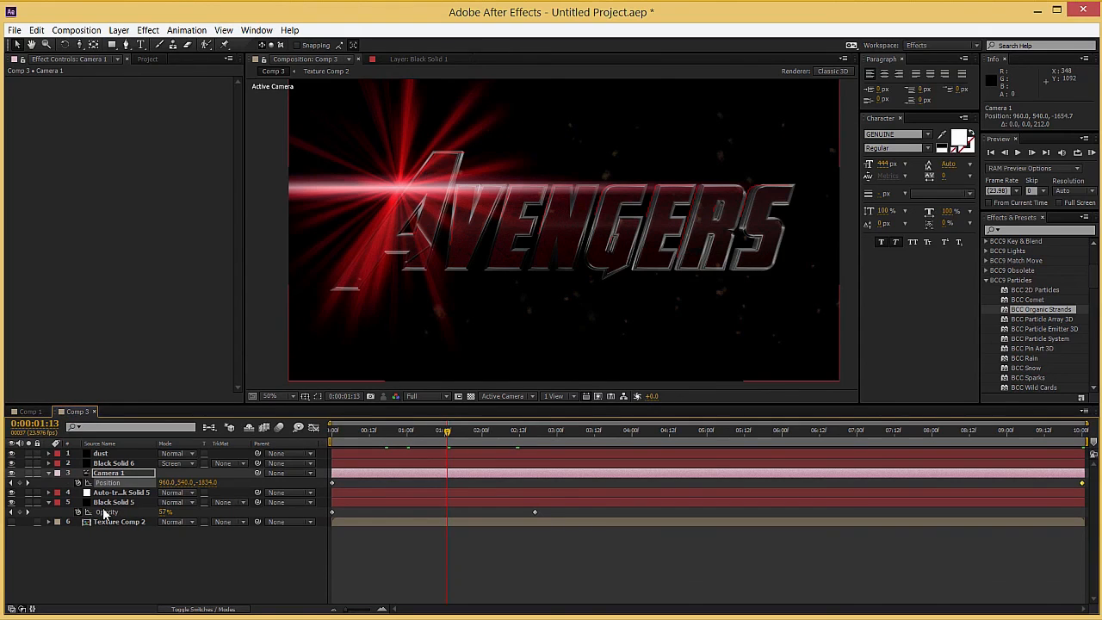
left_click(112, 502)
key("ctrl+d")
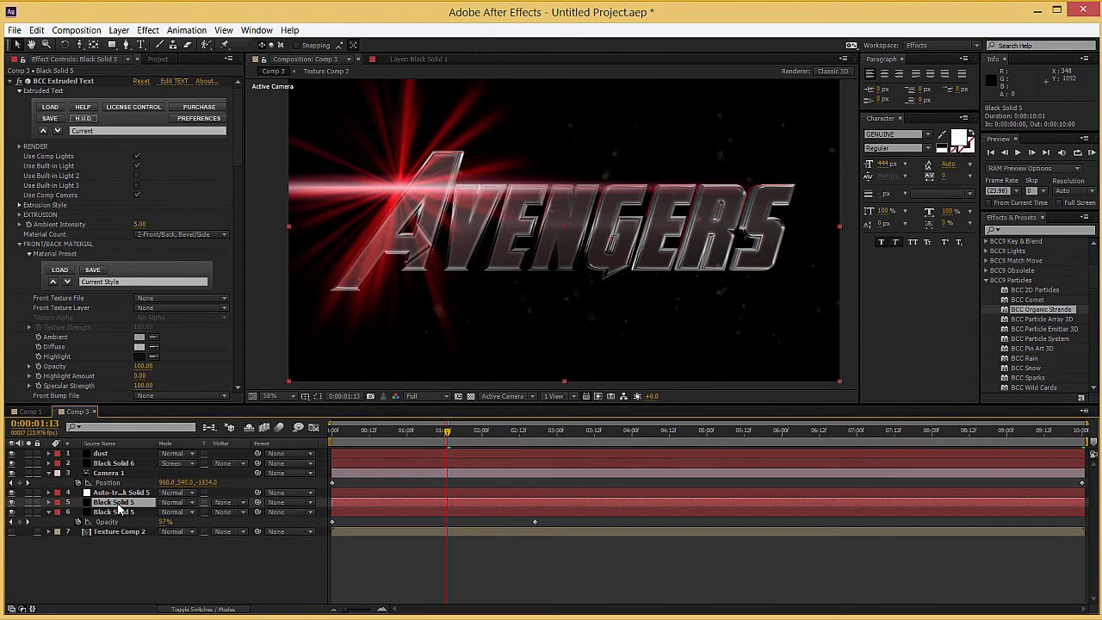
left_click(19, 81)
left_click(50, 91)
key("Delete")
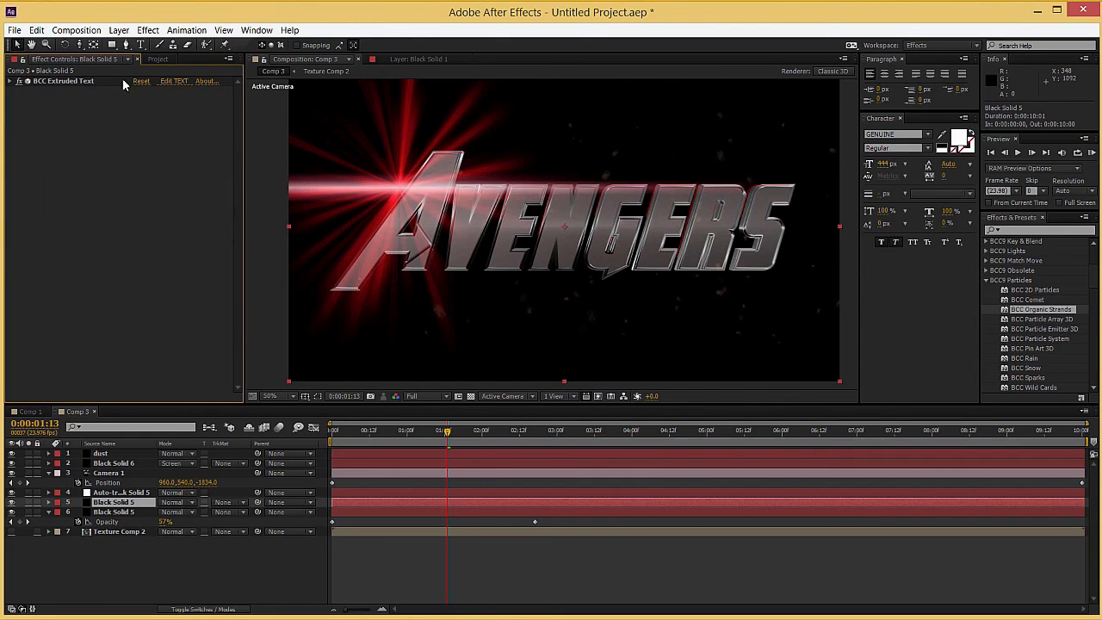
Step: Replace the duplicated layer's extruded text with "The age of sequels" and apply it
left_click(175, 80)
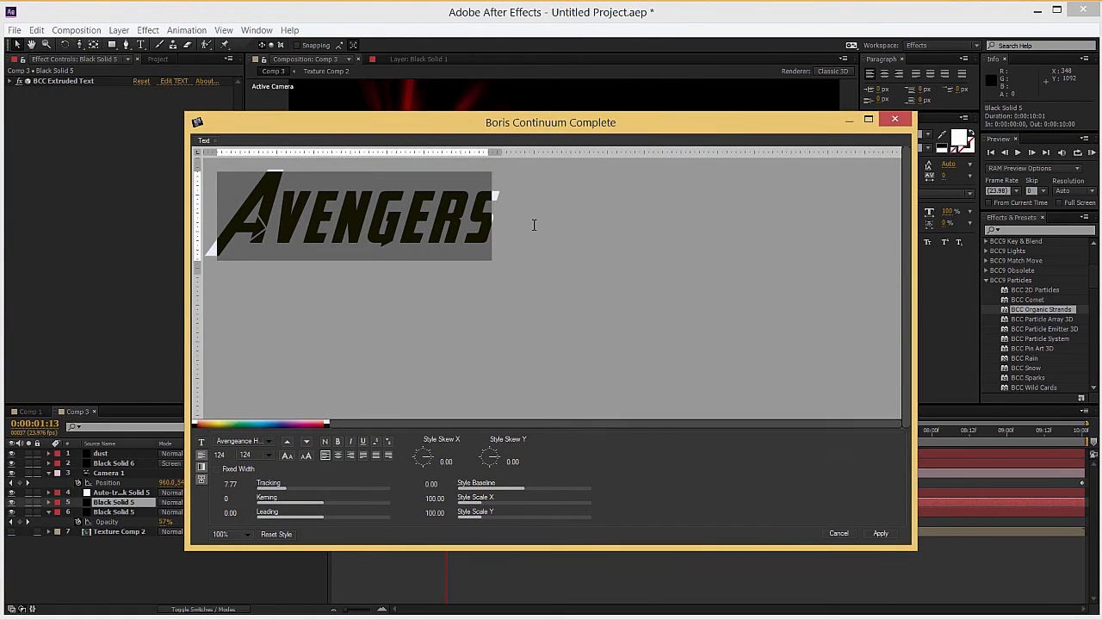
type("The age of sequ")
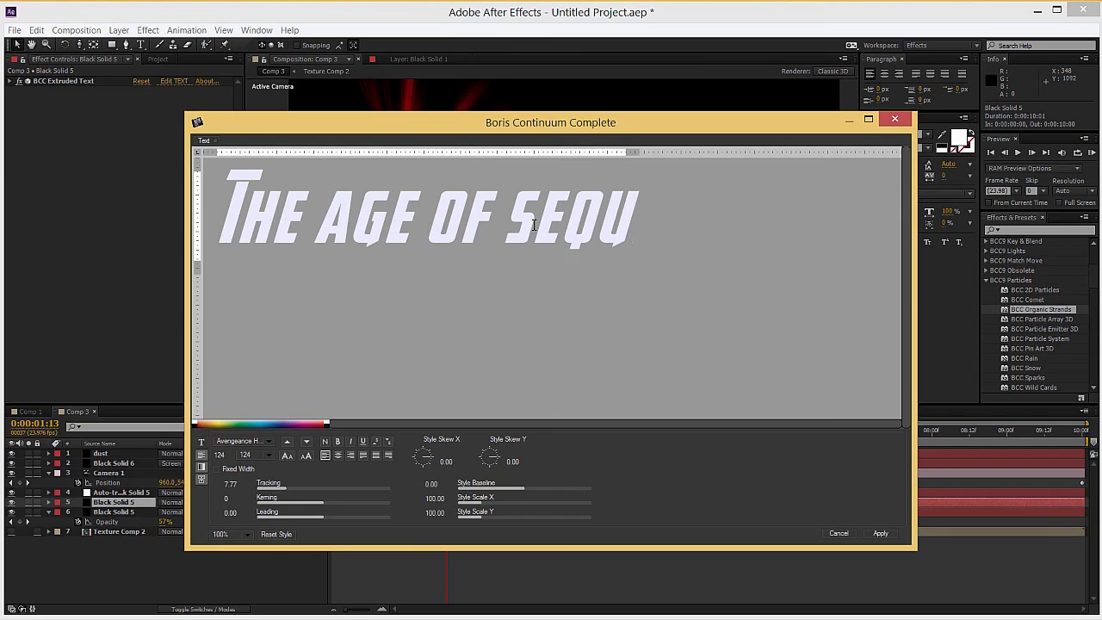
type("els")
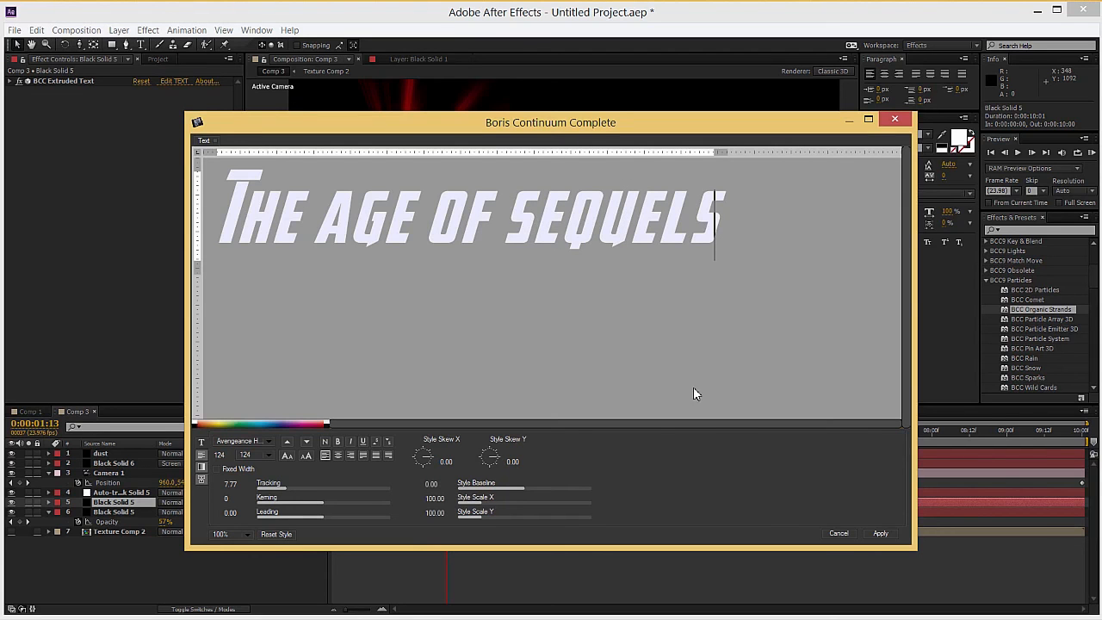
left_click(881, 533)
Step: Load the metal-chrome.bsp preset as the Extrusion Style of the subtitle's BCC Extruded Text effect
left_click(8, 81)
scroll(30, 297, "down", 10)
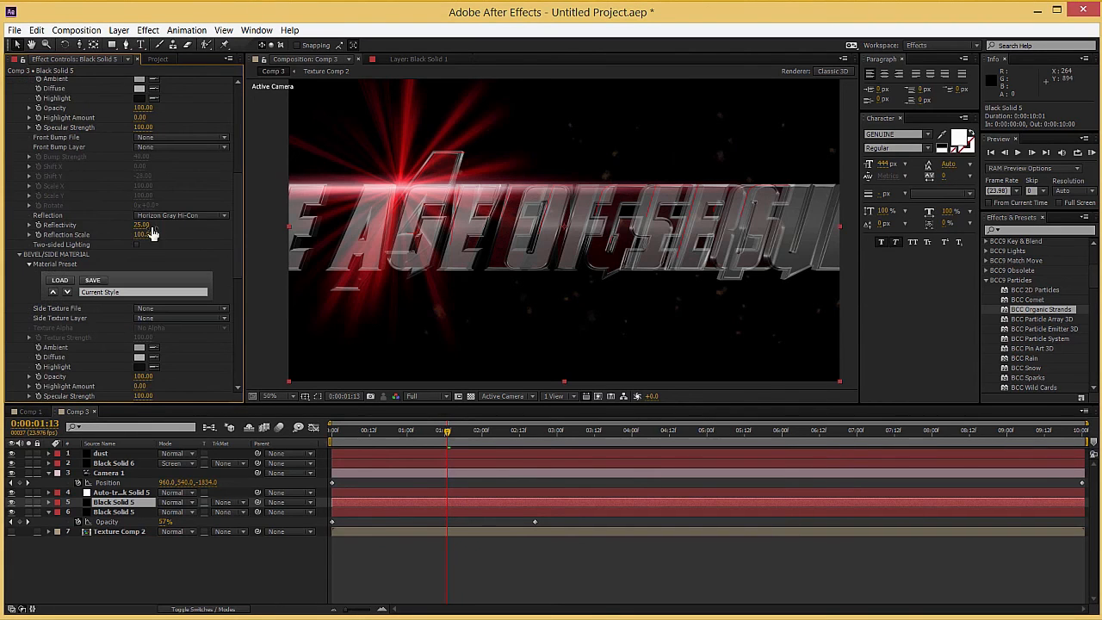
scroll(89, 237, "up", 10)
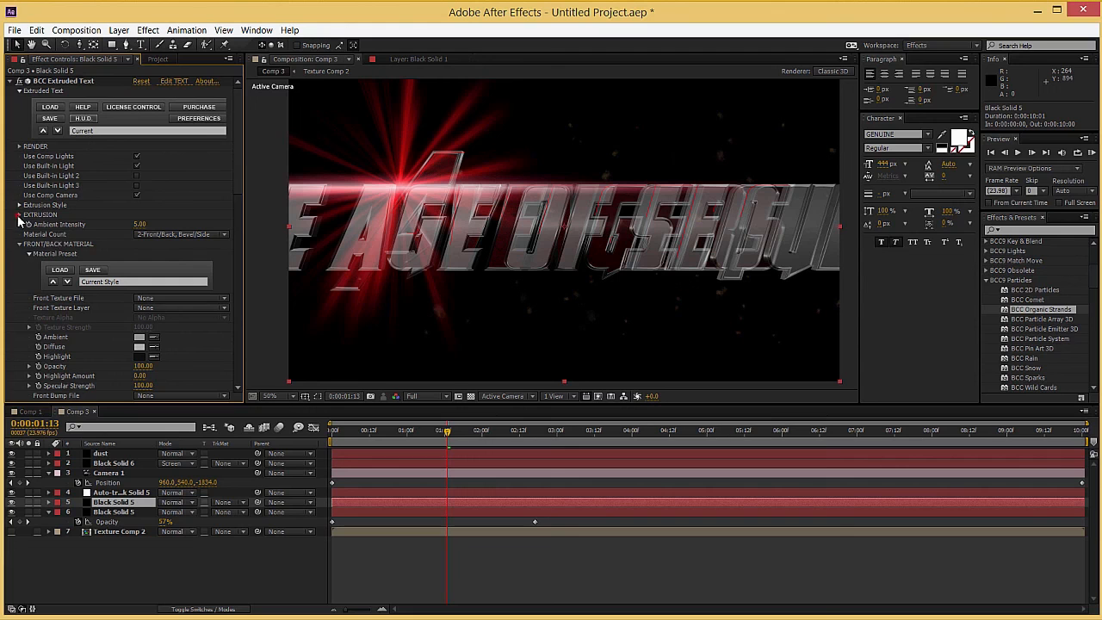
left_click(19, 205)
left_click(126, 233)
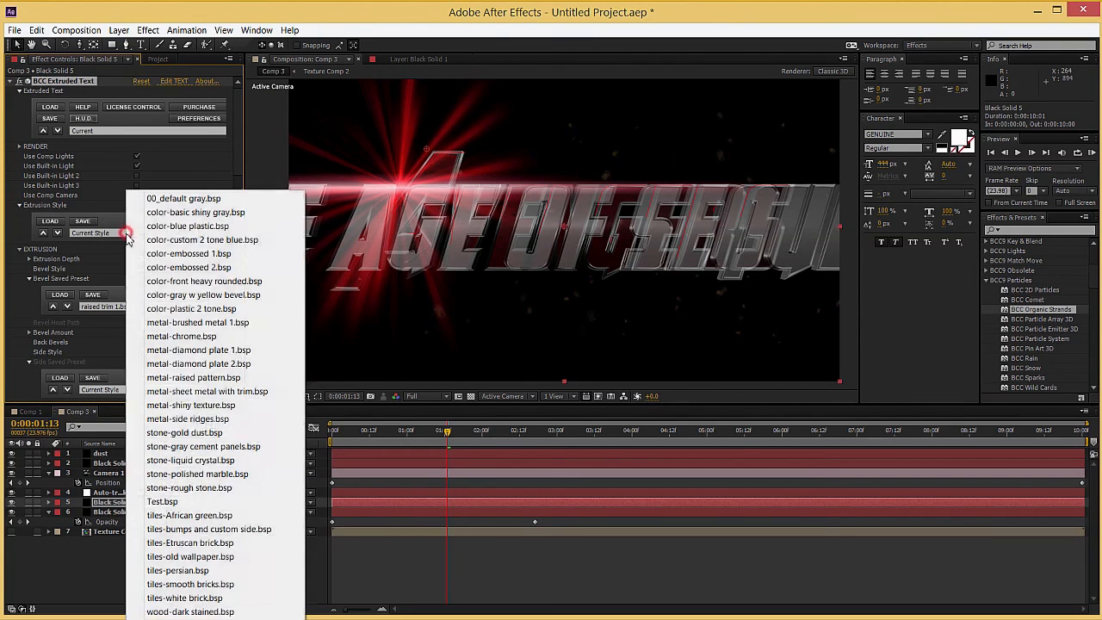
left_click(180, 338)
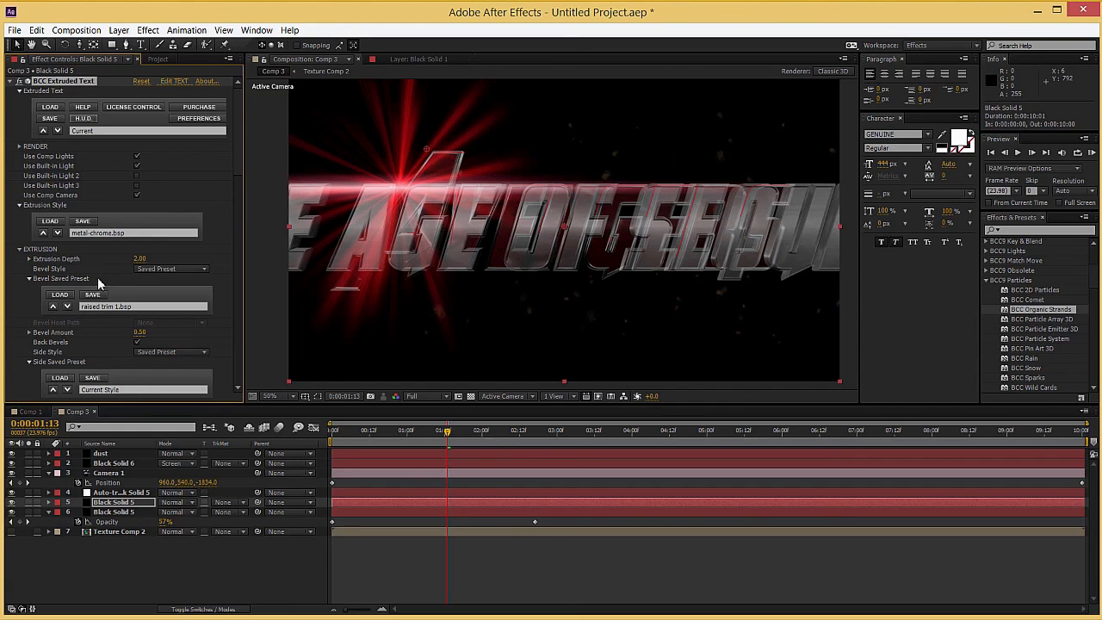
Step: Place the subtitle beneath the title at Position X/Y 1278, 750, reduce its Master Scale to 19, and check it at 0:00:03:06
scroll(86, 293, "down", 5)
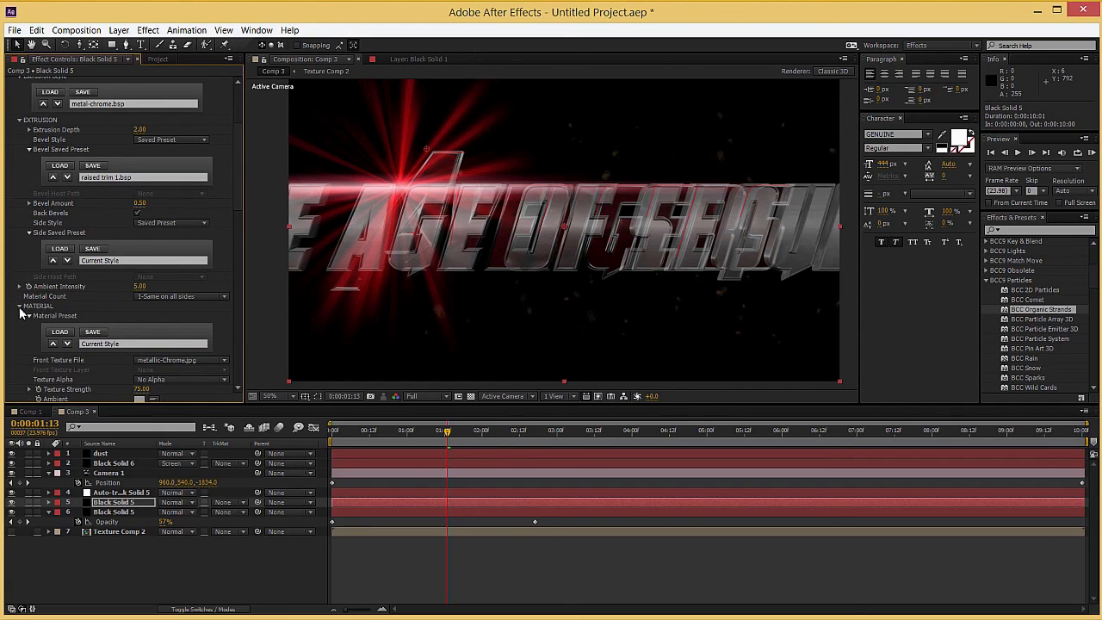
scroll(21, 316, "down", 15)
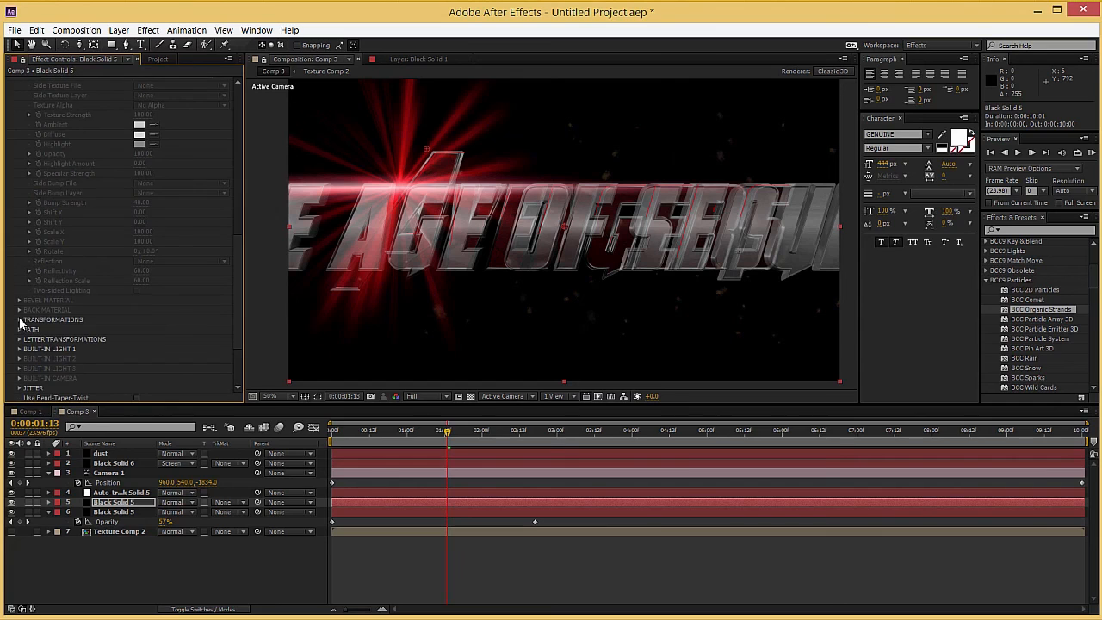
left_click(18, 319)
scroll(28, 332, "down", 4)
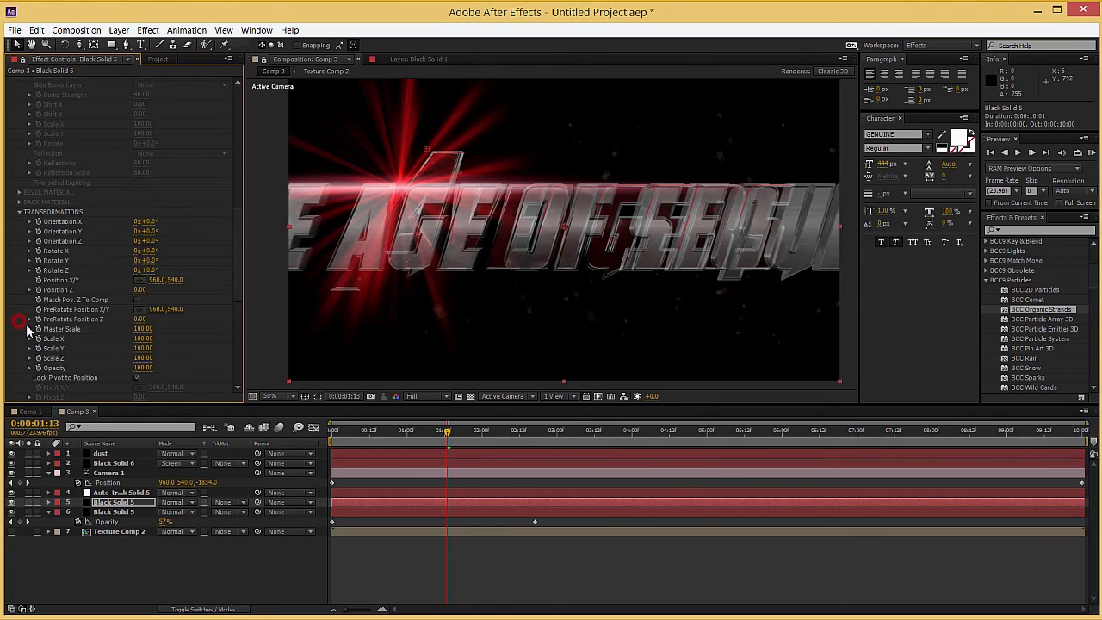
left_click(139, 279)
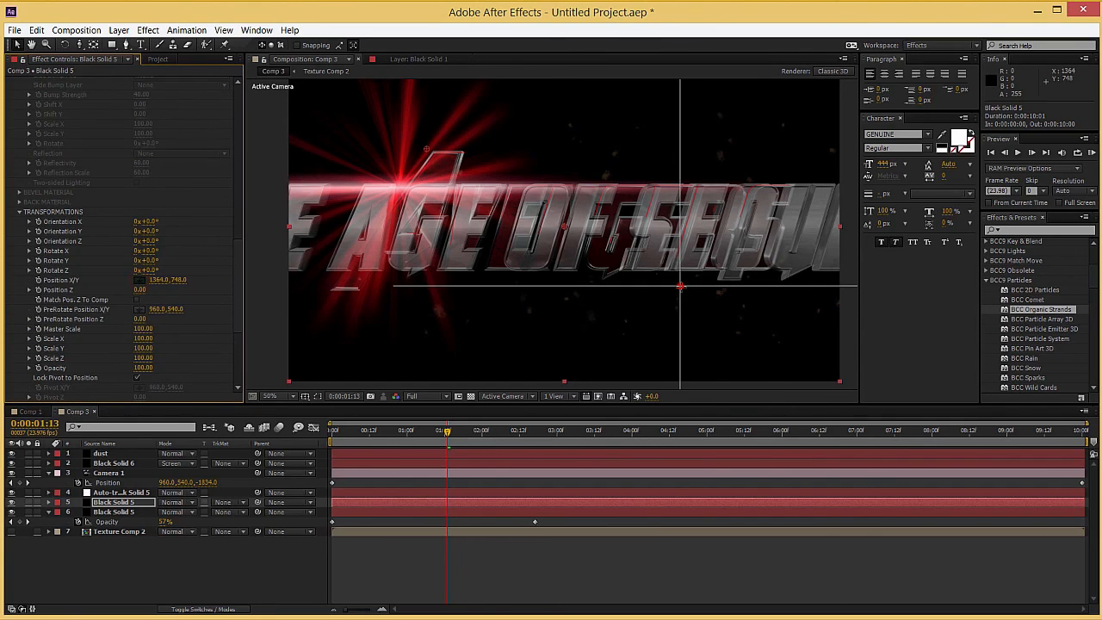
left_click(680, 291)
left_click_drag(681, 291, 655, 293)
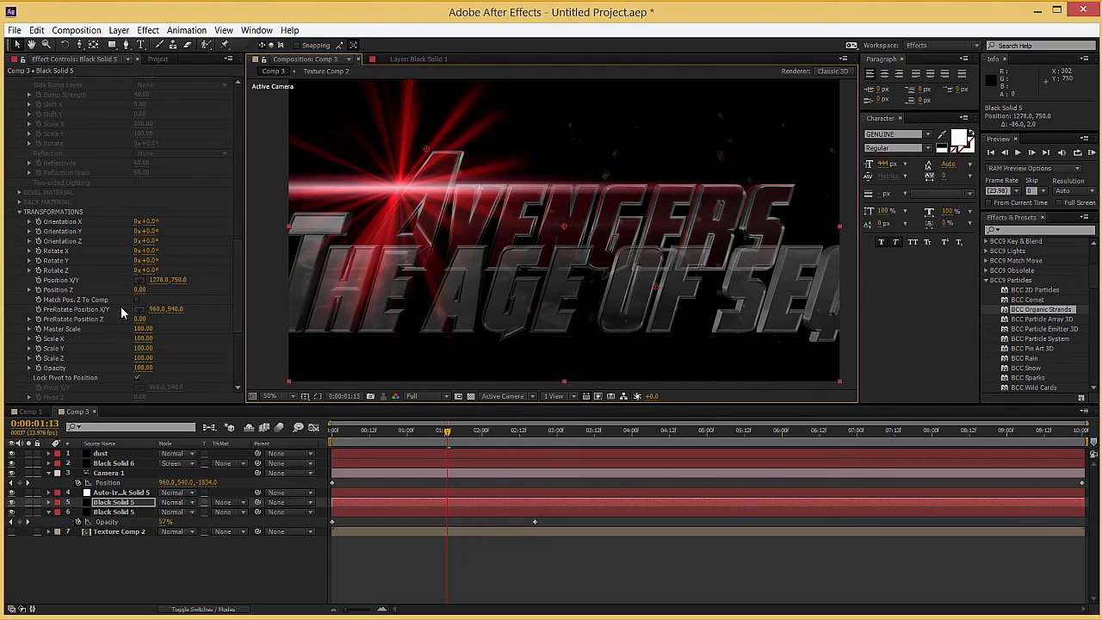
left_click_drag(142, 328, 95, 329)
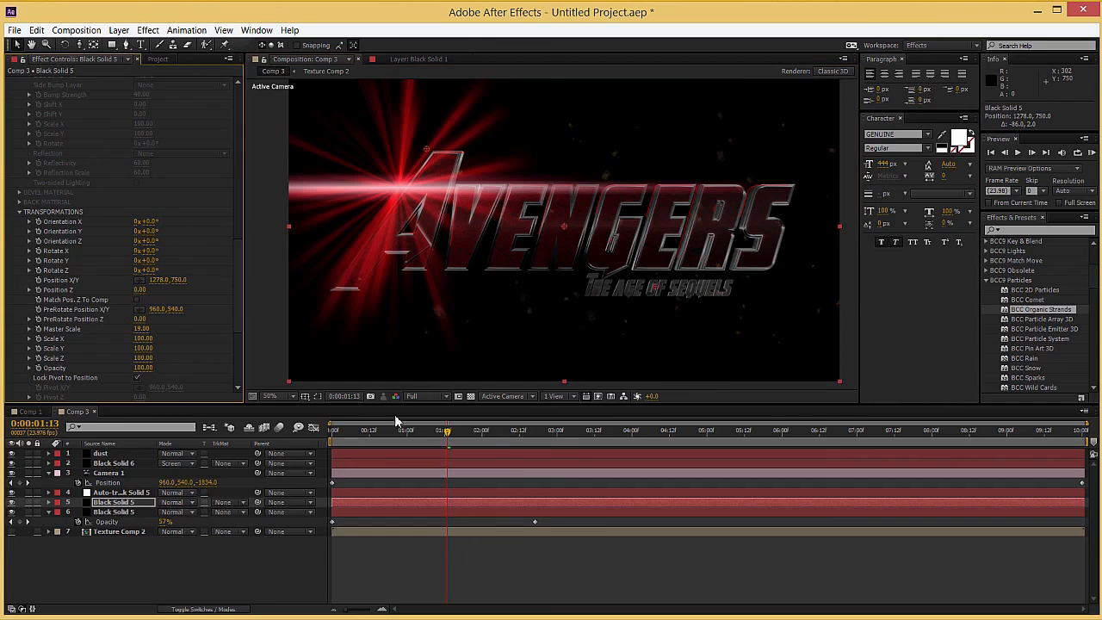
left_click_drag(485, 440, 576, 437)
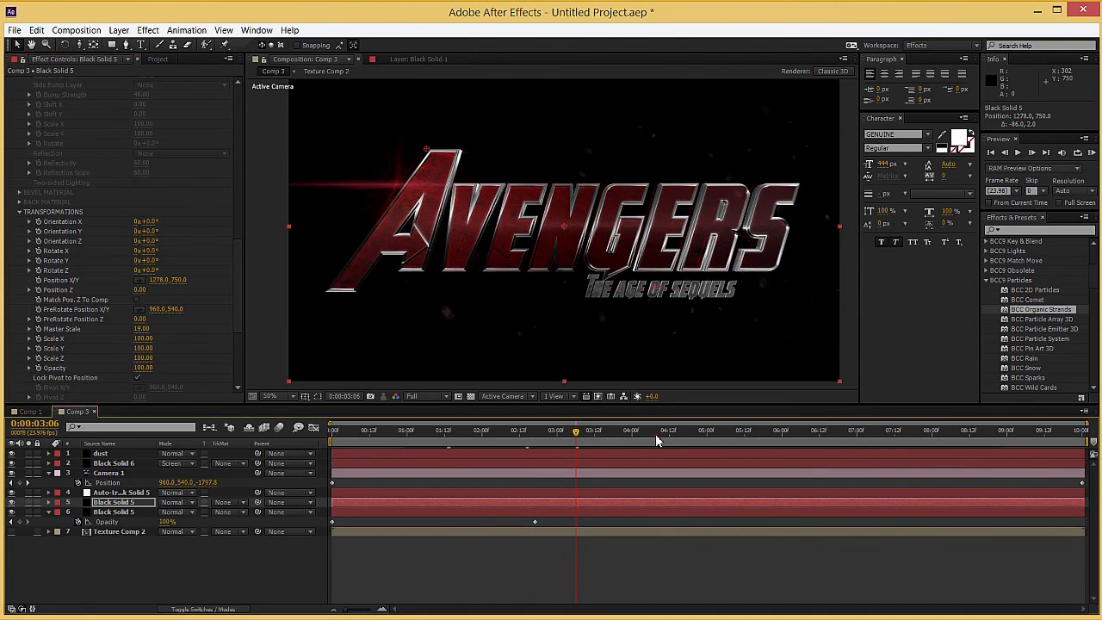